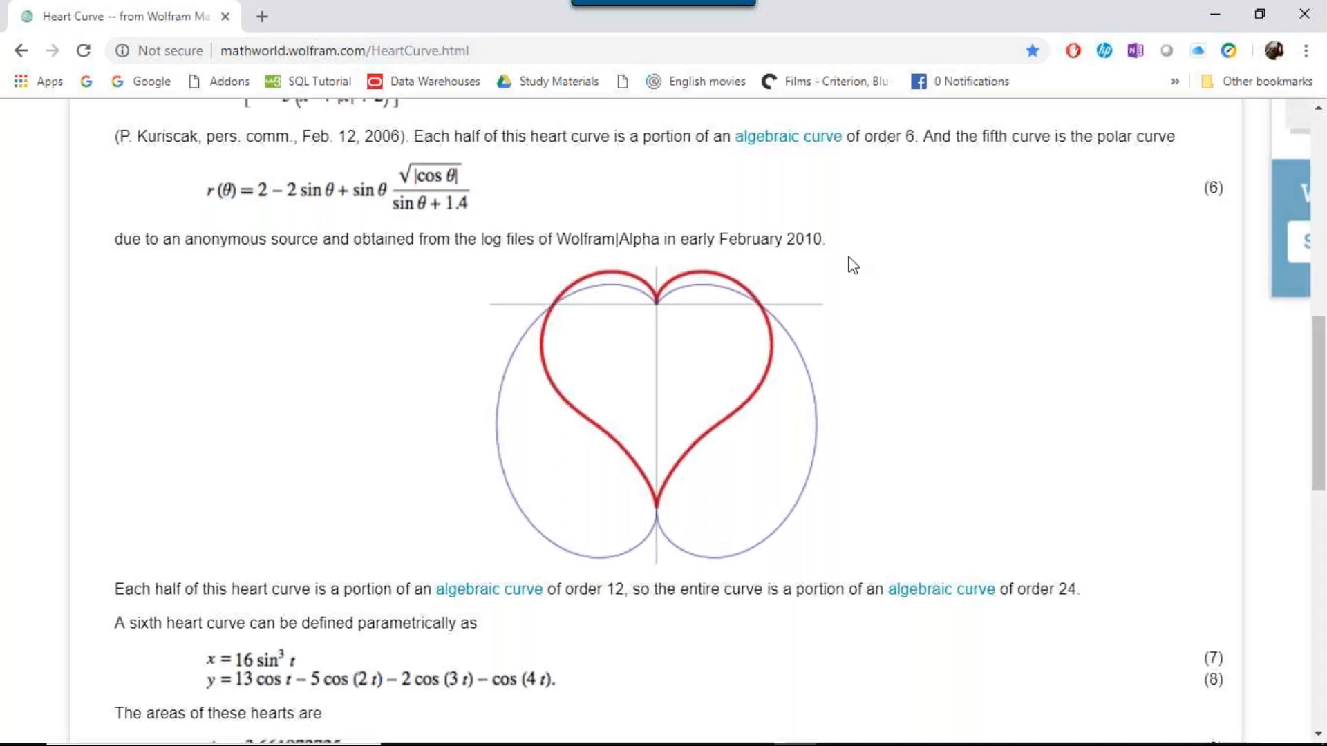
Examine the heart curve illustrations and equations on the MathWorld page, especially the sixth curve's parametric x and y definitions.
scroll(853, 266, "down", 1)
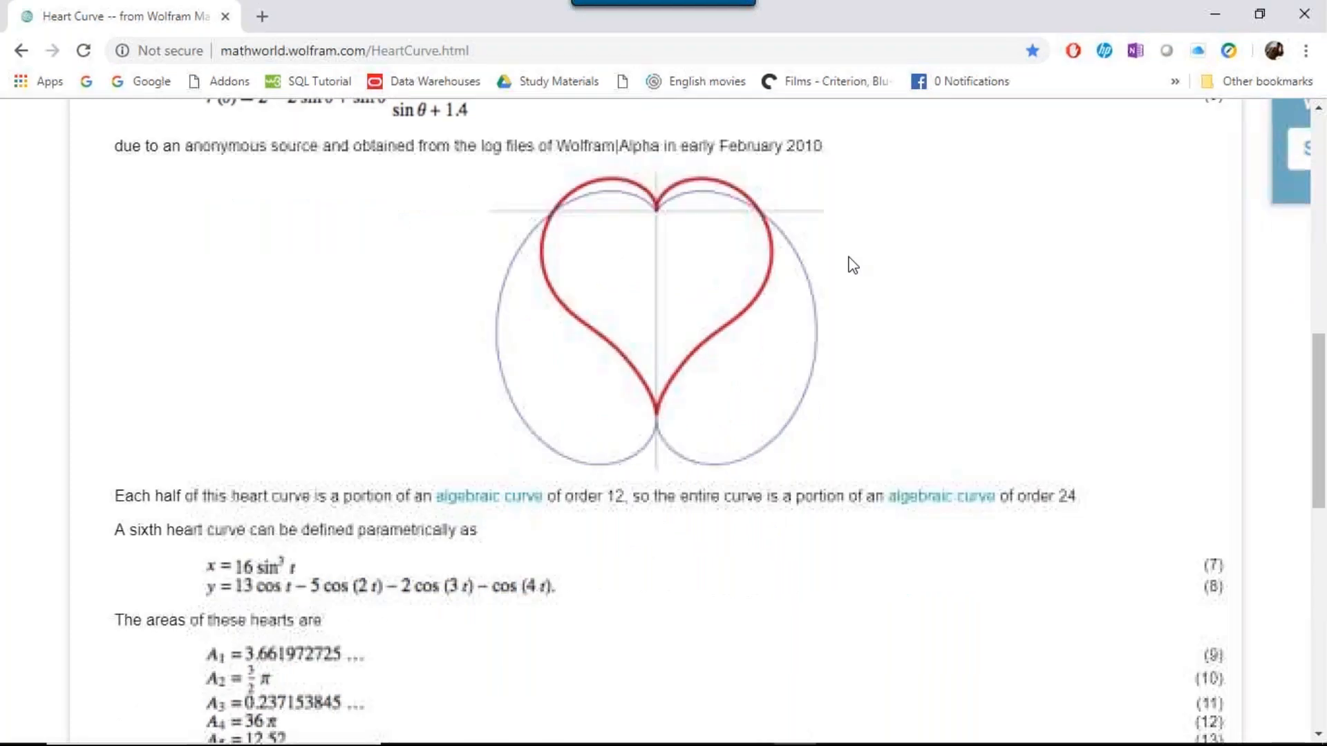
scroll(851, 267, "down", 1)
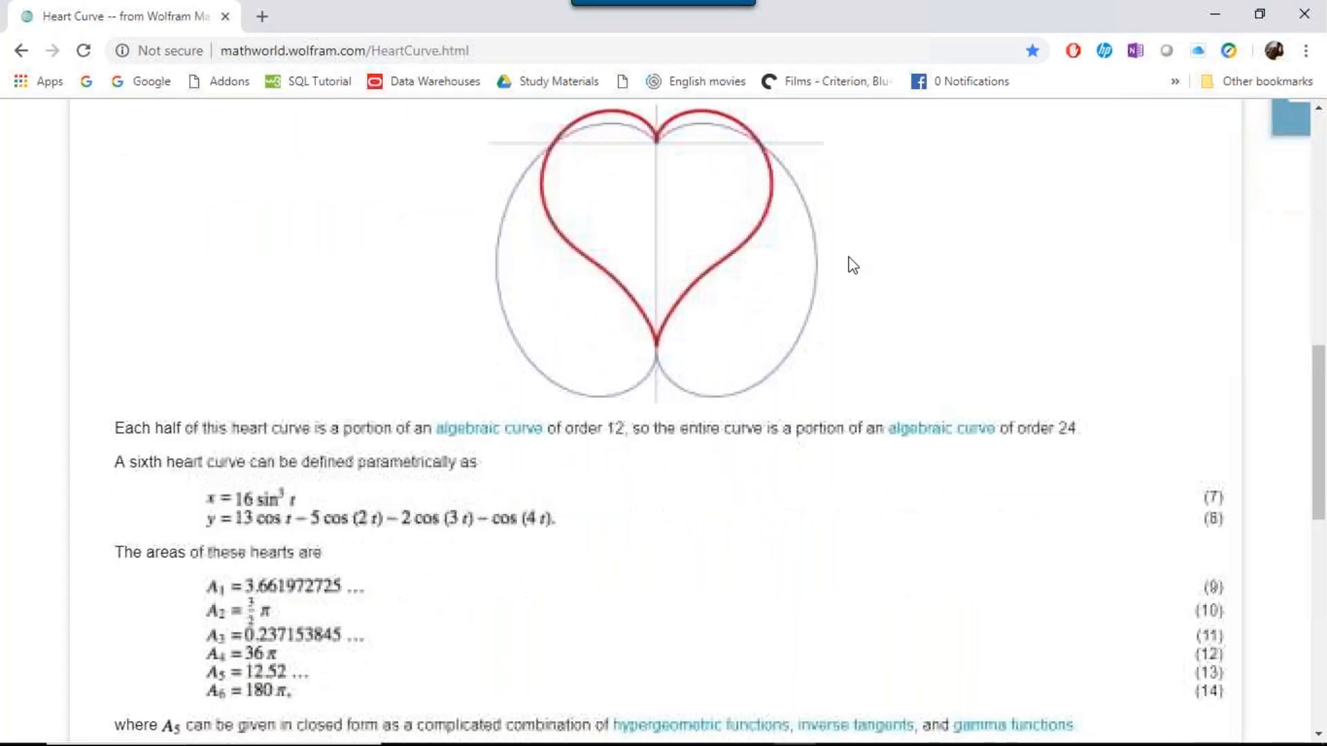
scroll(499, 363, "up", 2)
scroll(500, 363, "up", 9)
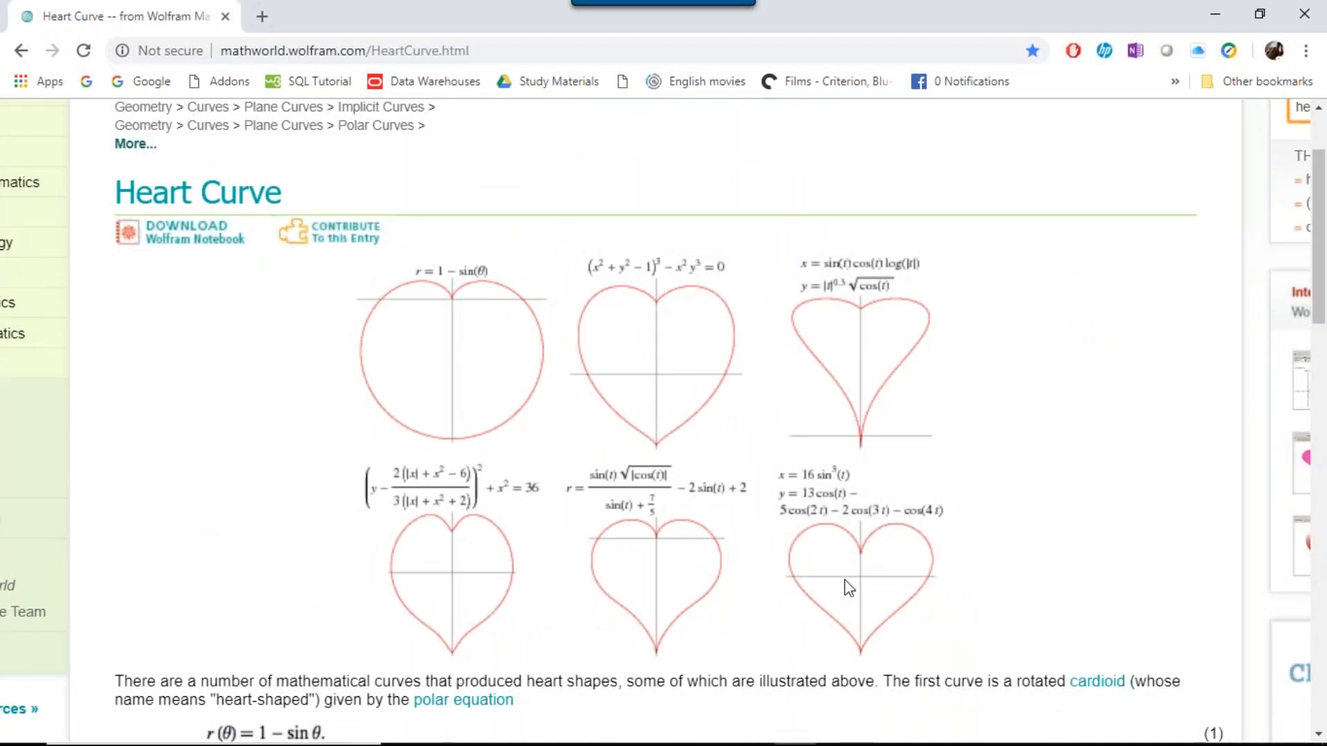
scroll(779, 586, "down", 8)
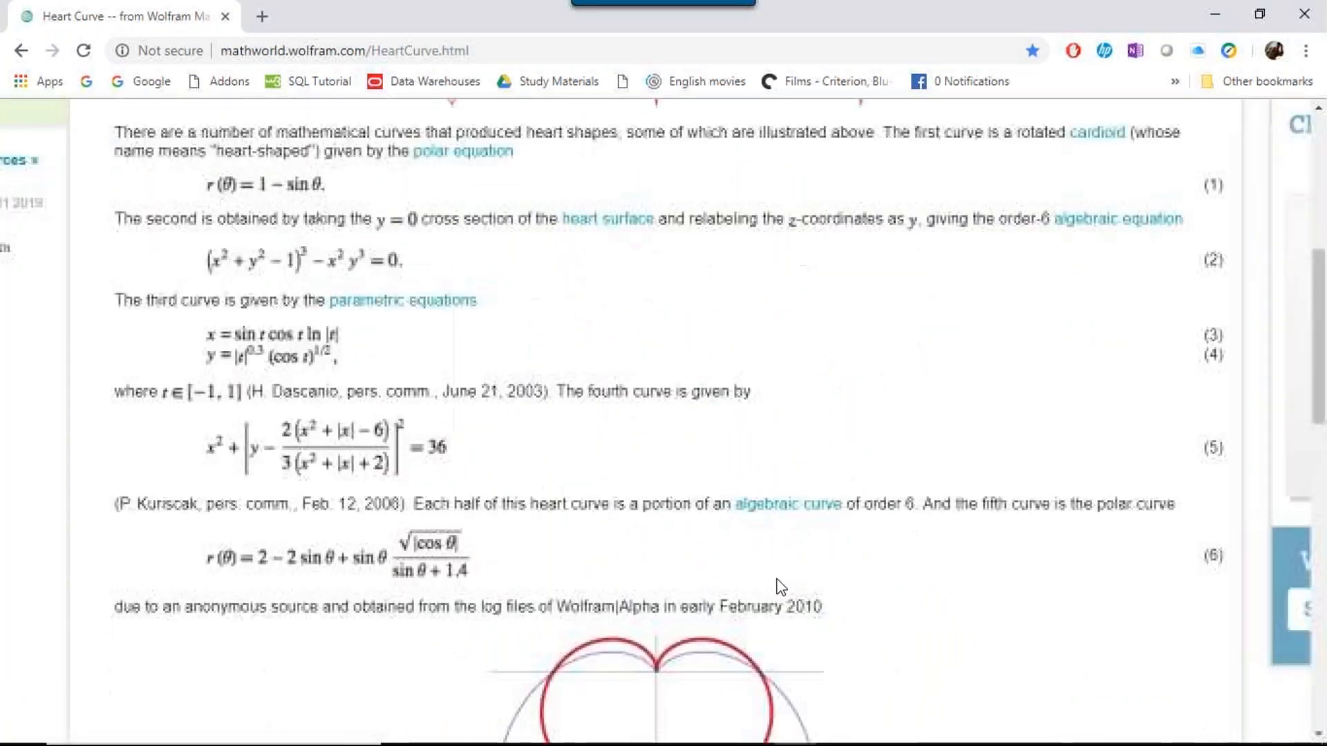
scroll(779, 586, "down", 4)
scroll(780, 586, "down", 5)
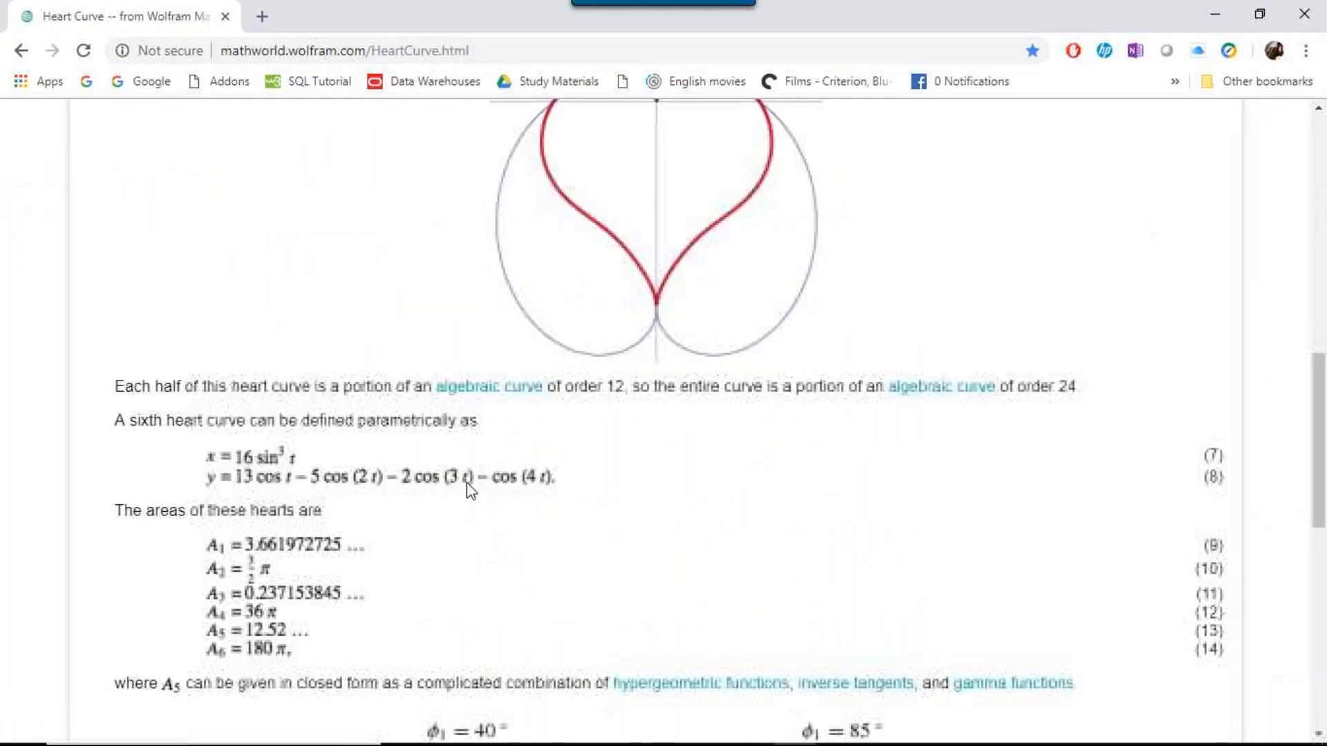
scroll(467, 483, "up", 1)
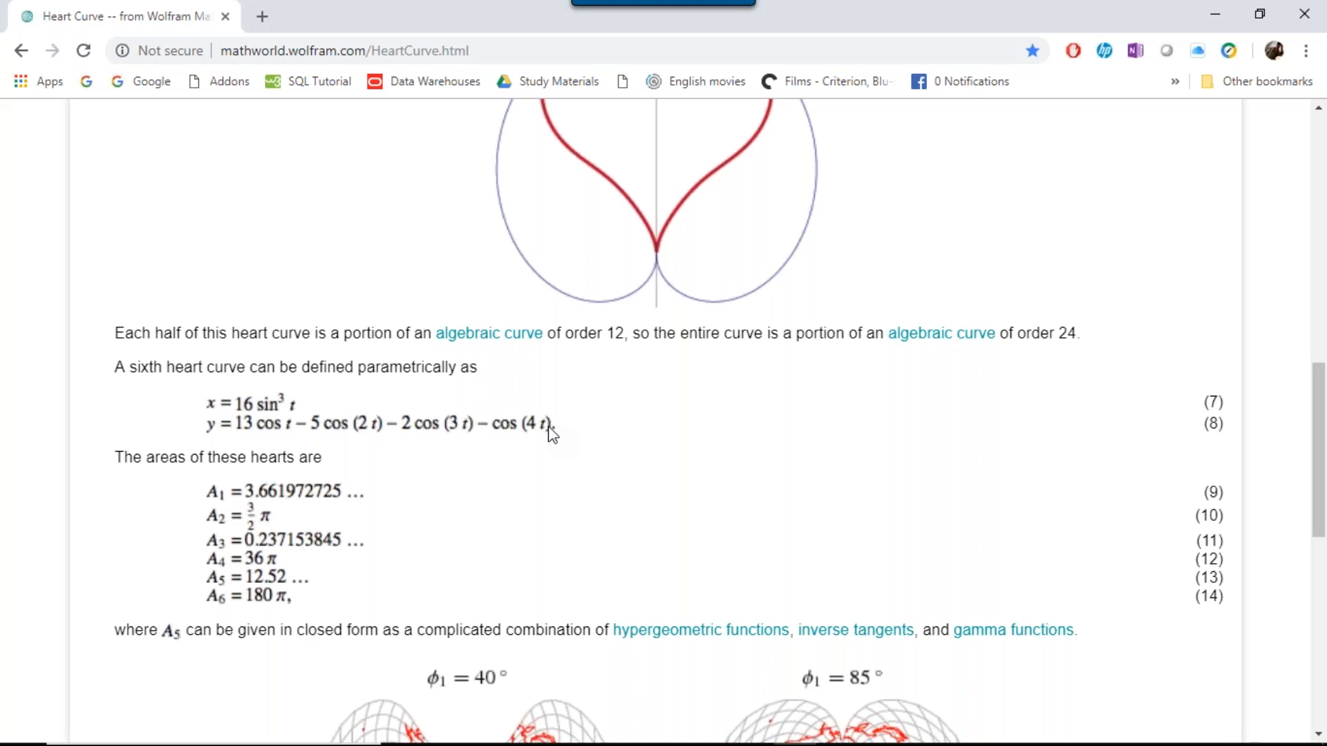
scroll(548, 427, "down", 1)
scroll(551, 434, "down", 1)
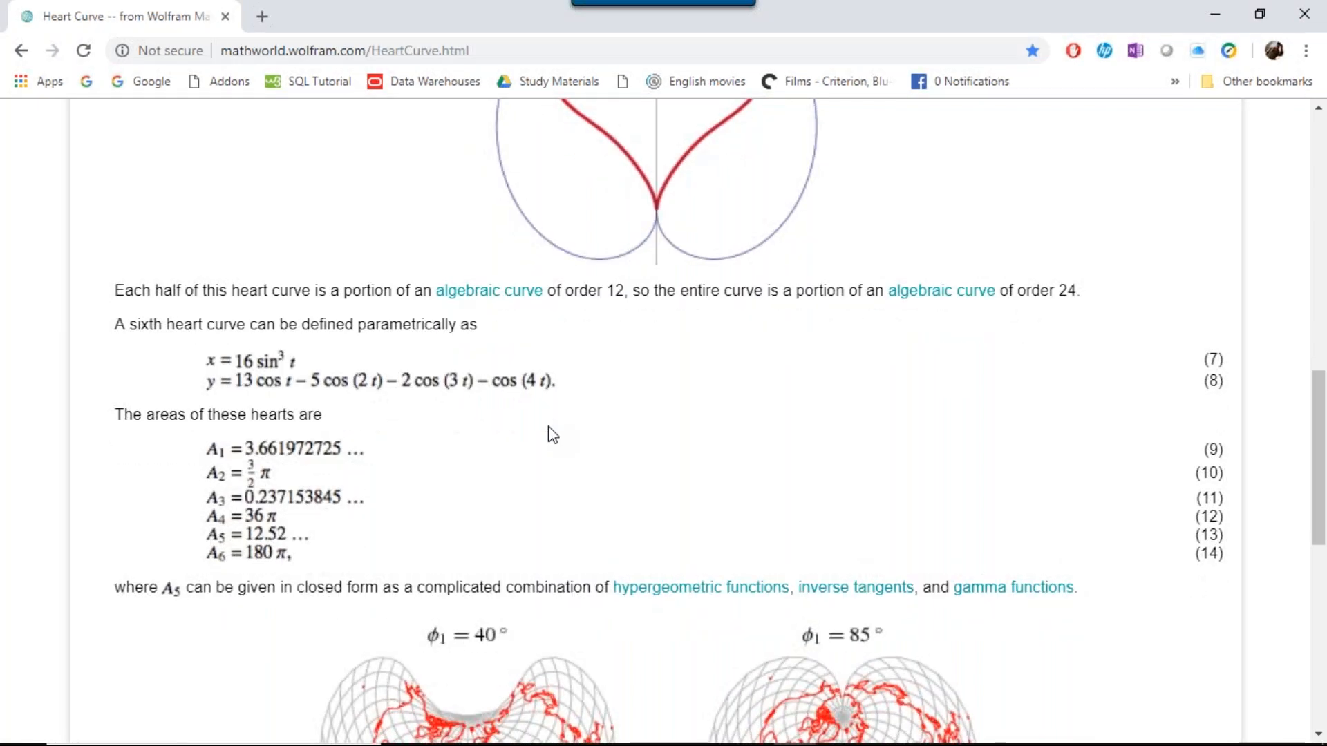
scroll(553, 434, "down", 1)
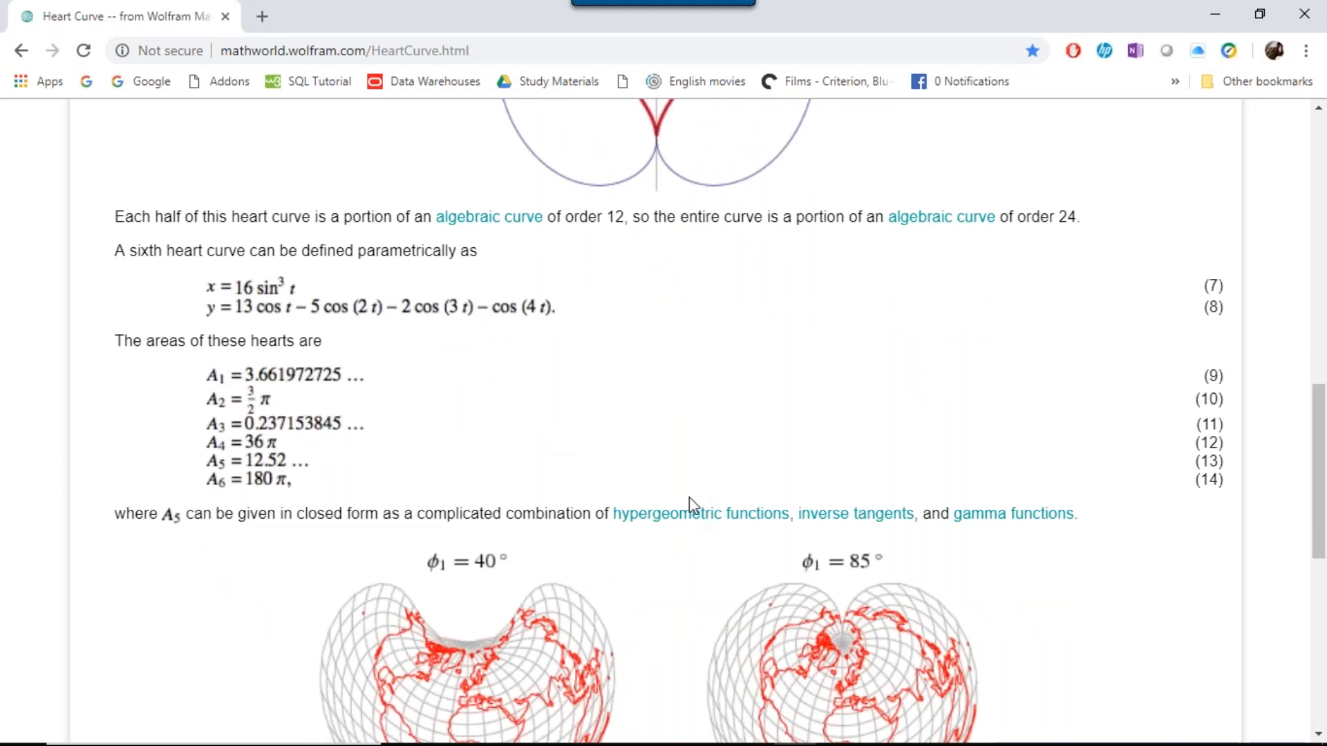
scroll(934, 624, "down", 1)
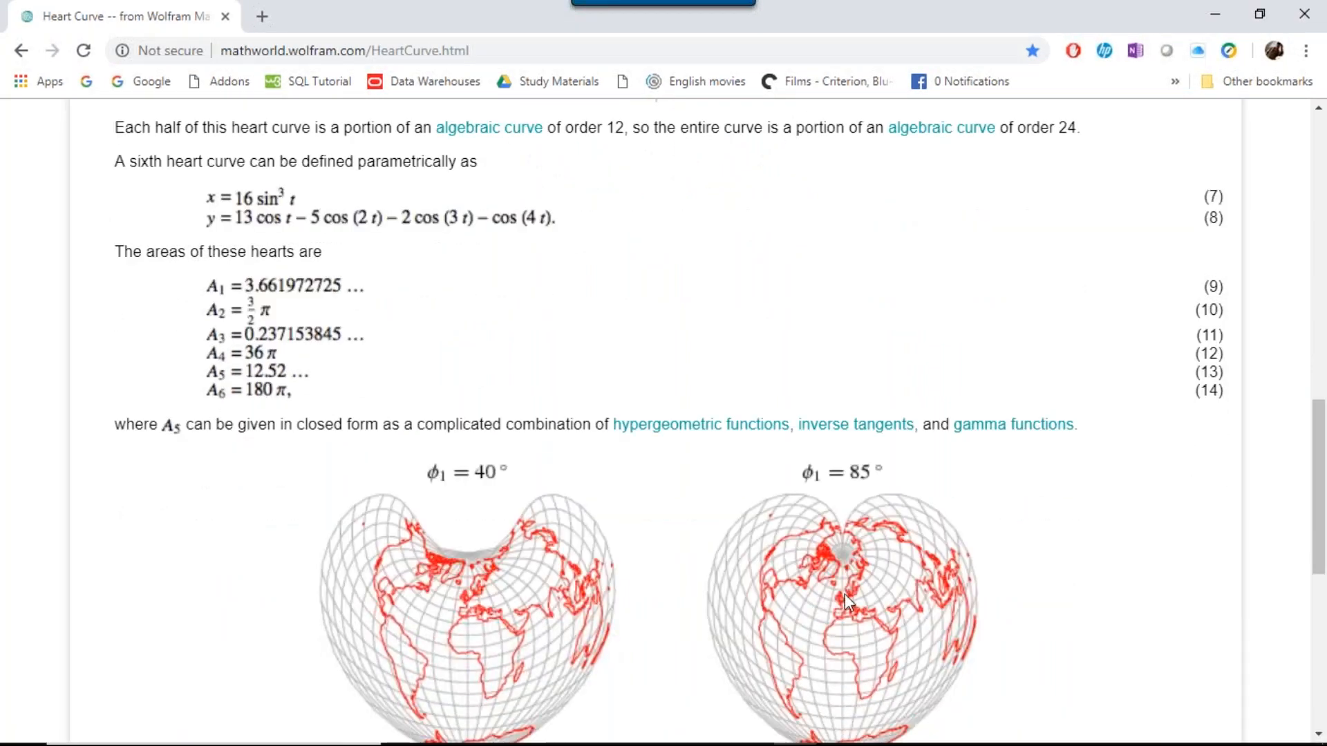
scroll(833, 628, "down", 1)
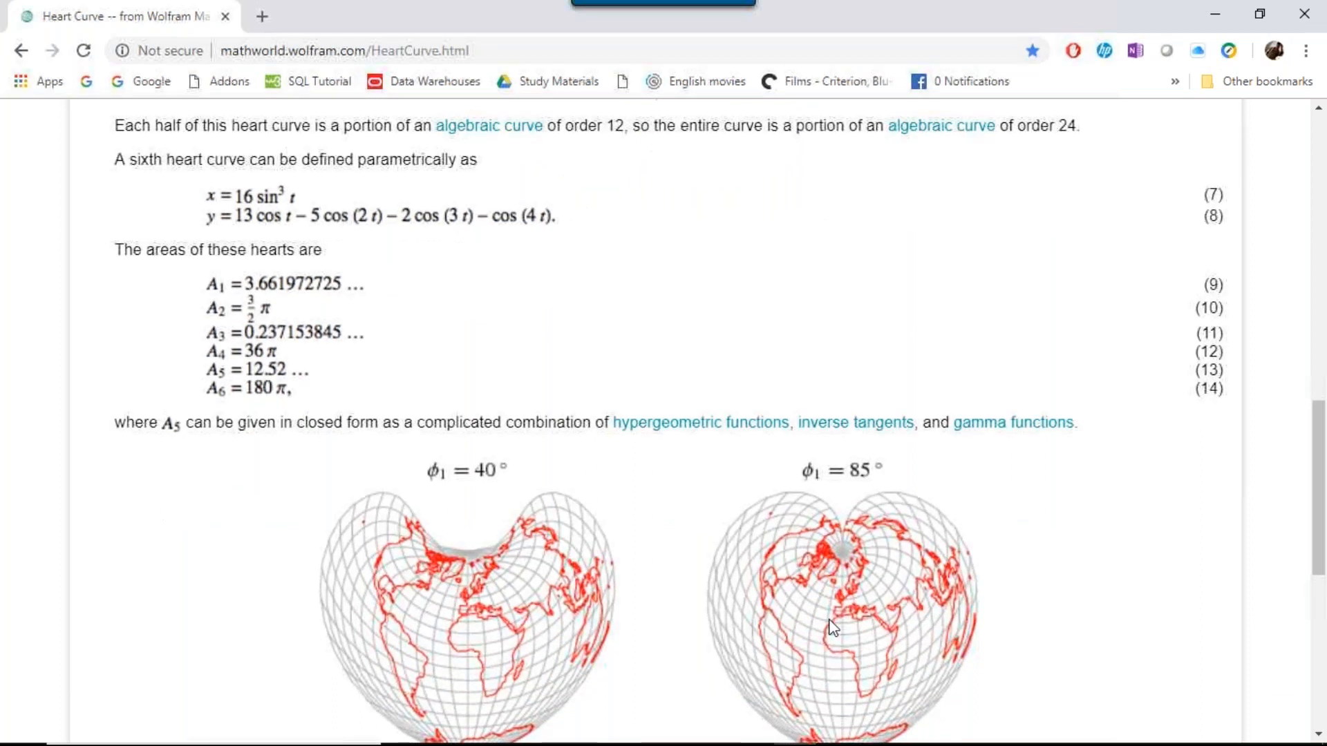
scroll(833, 628, "down", 3)
Switch to the Points workbook in Excel, set cell A3 to 10 and save the workbook.
mouse_move(918, 737)
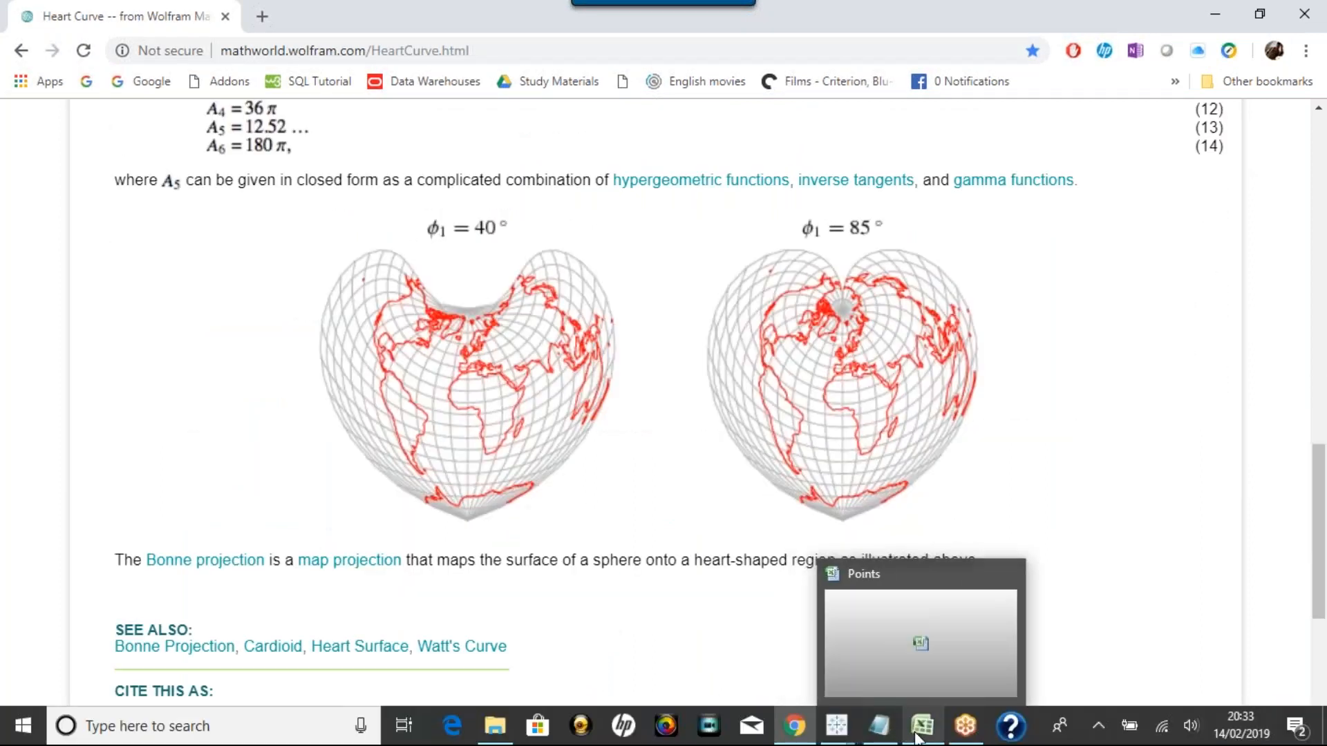
left_click(927, 725)
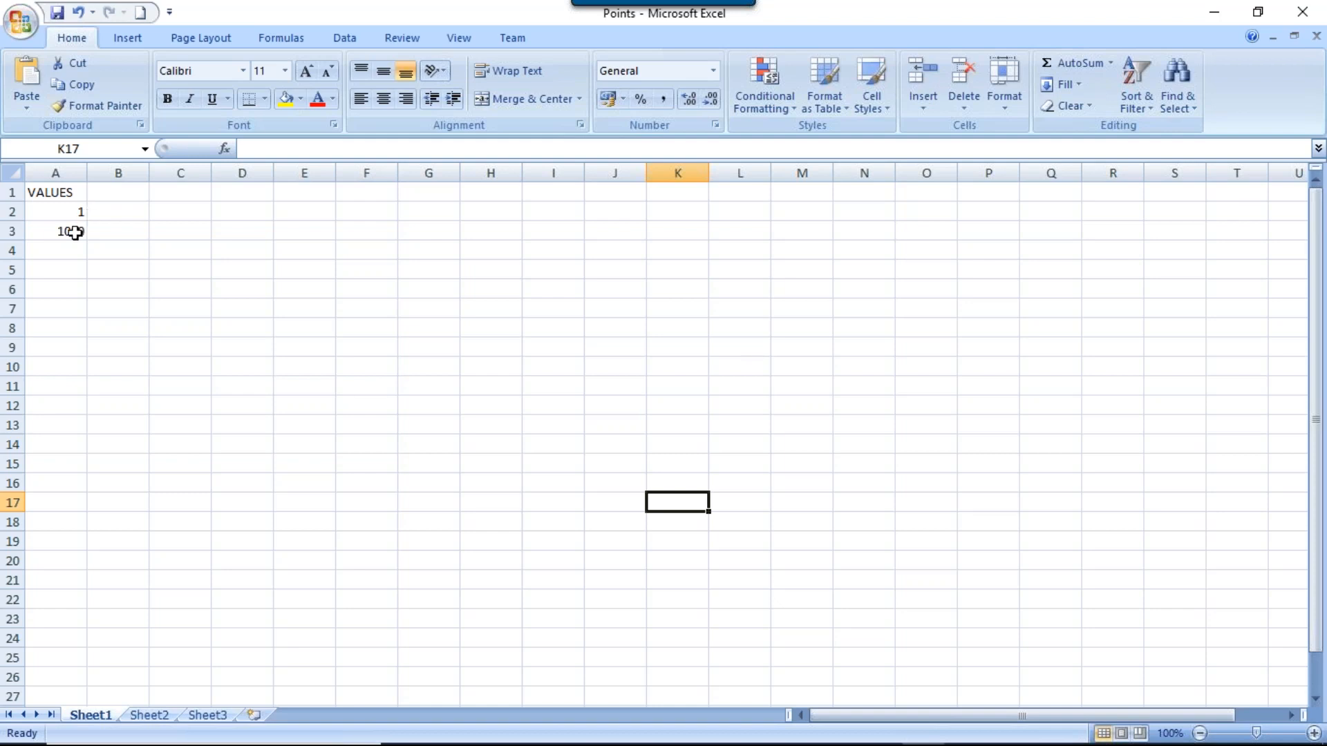
left_click(75, 232)
type("10")
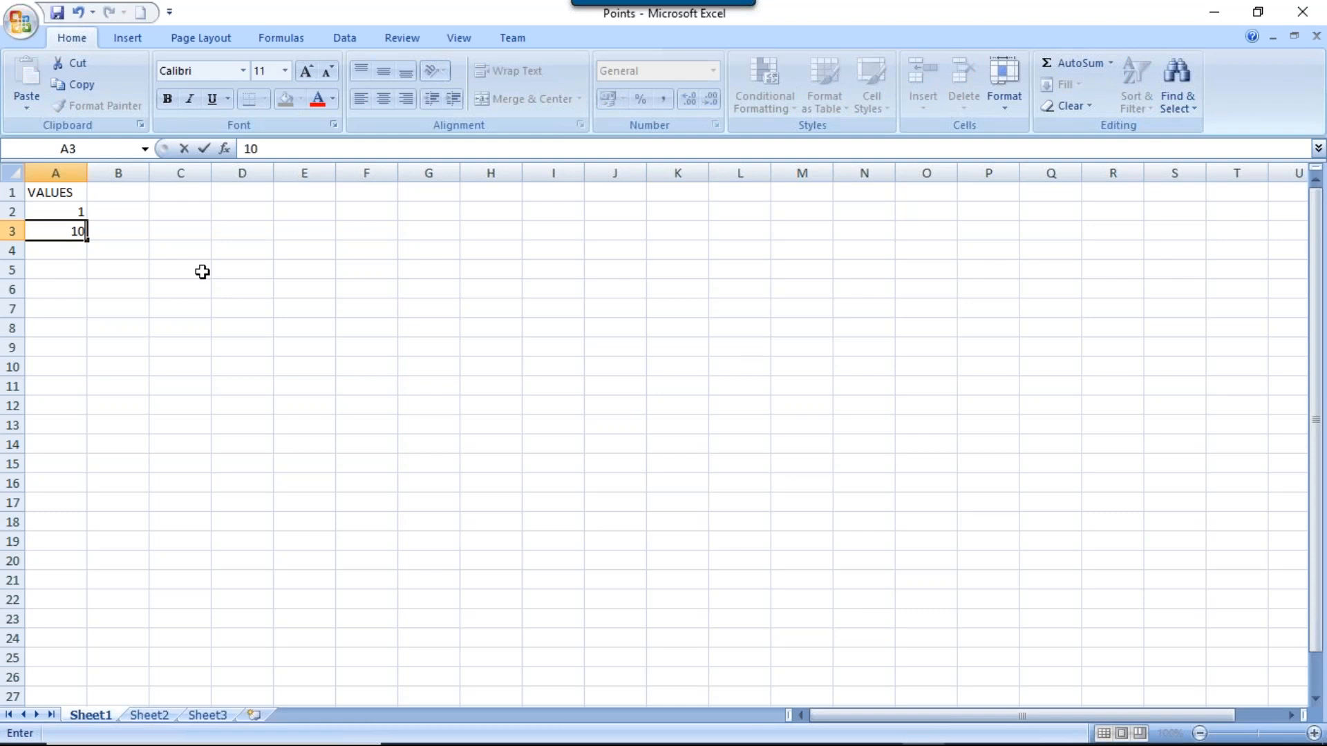
left_click(58, 12)
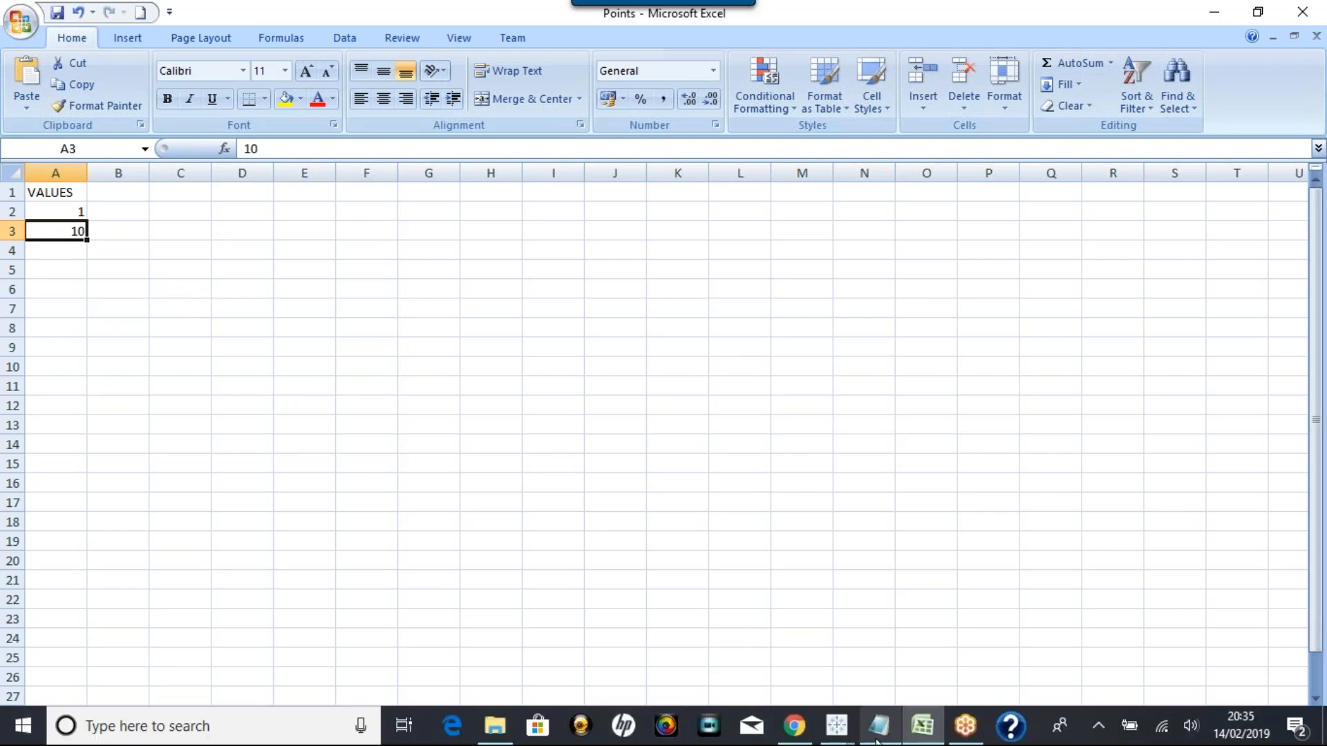
Switch to the XY file in Notepad and review the X and Y formulas based on [Index].
left_click(877, 739)
left_click(420, 360)
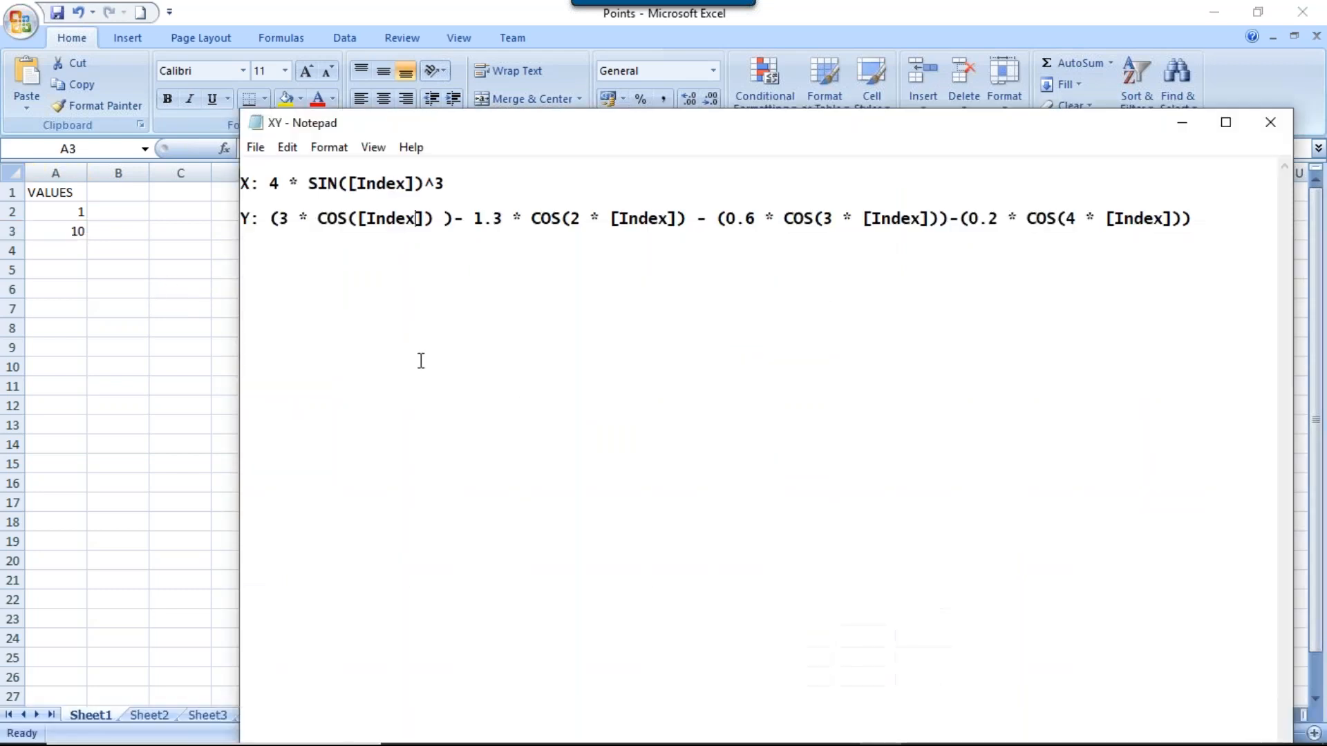
left_click_drag(267, 183, 446, 183)
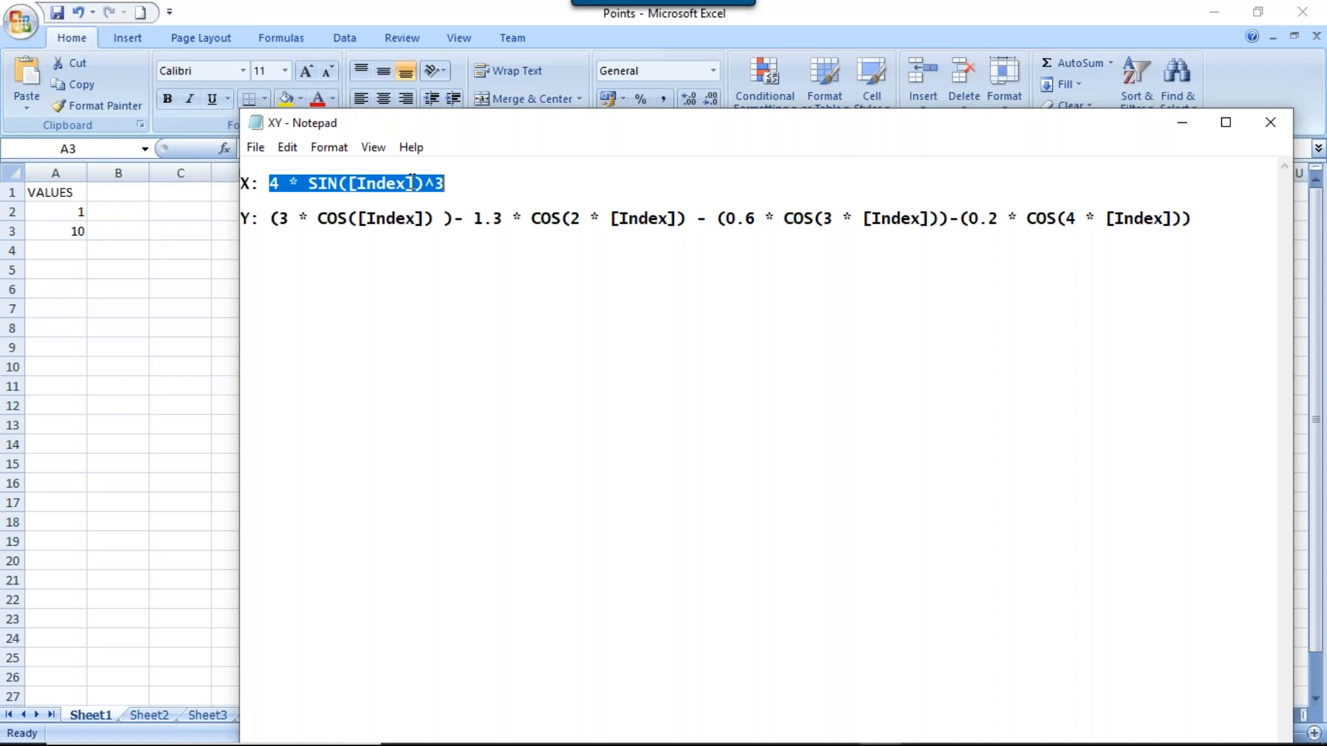
left_click(394, 260)
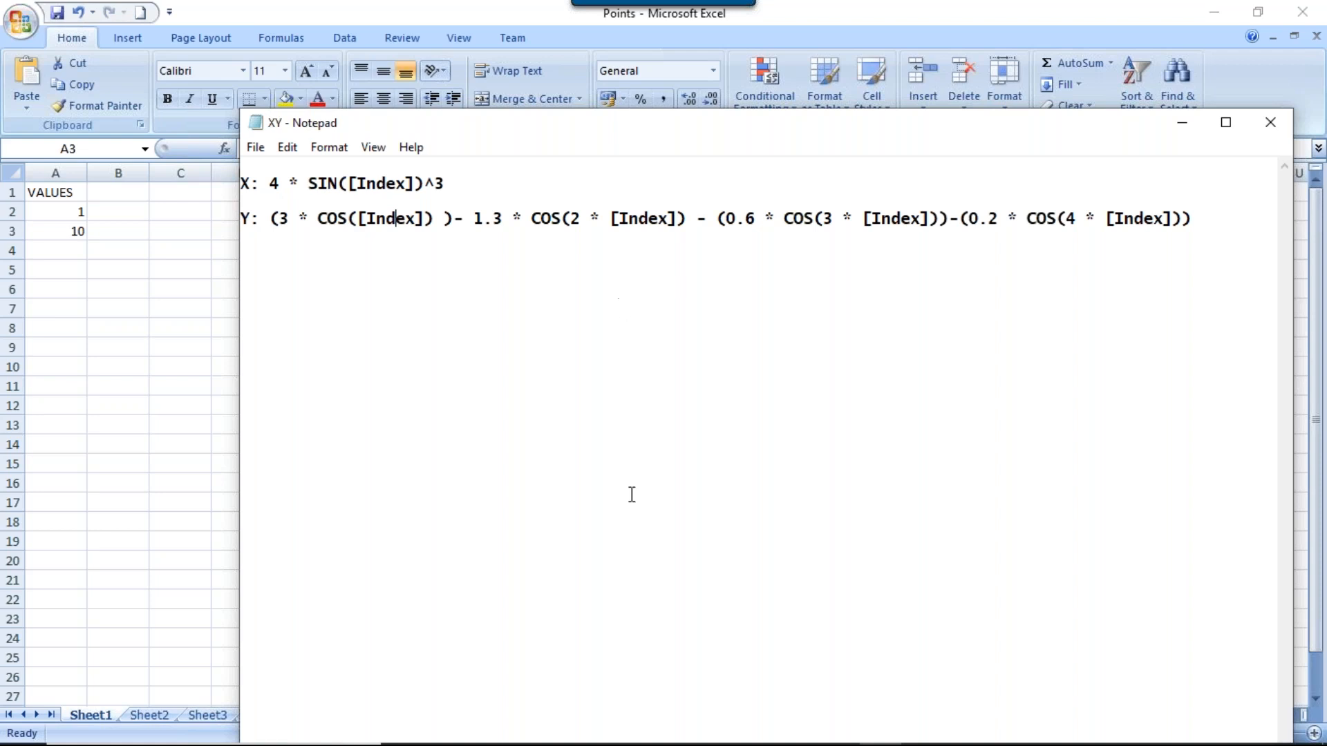
Switch to Tableau, connect to the Points Excel workbook from the Desktop and go to the Sheet 1 worksheet.
mouse_move(904, 740)
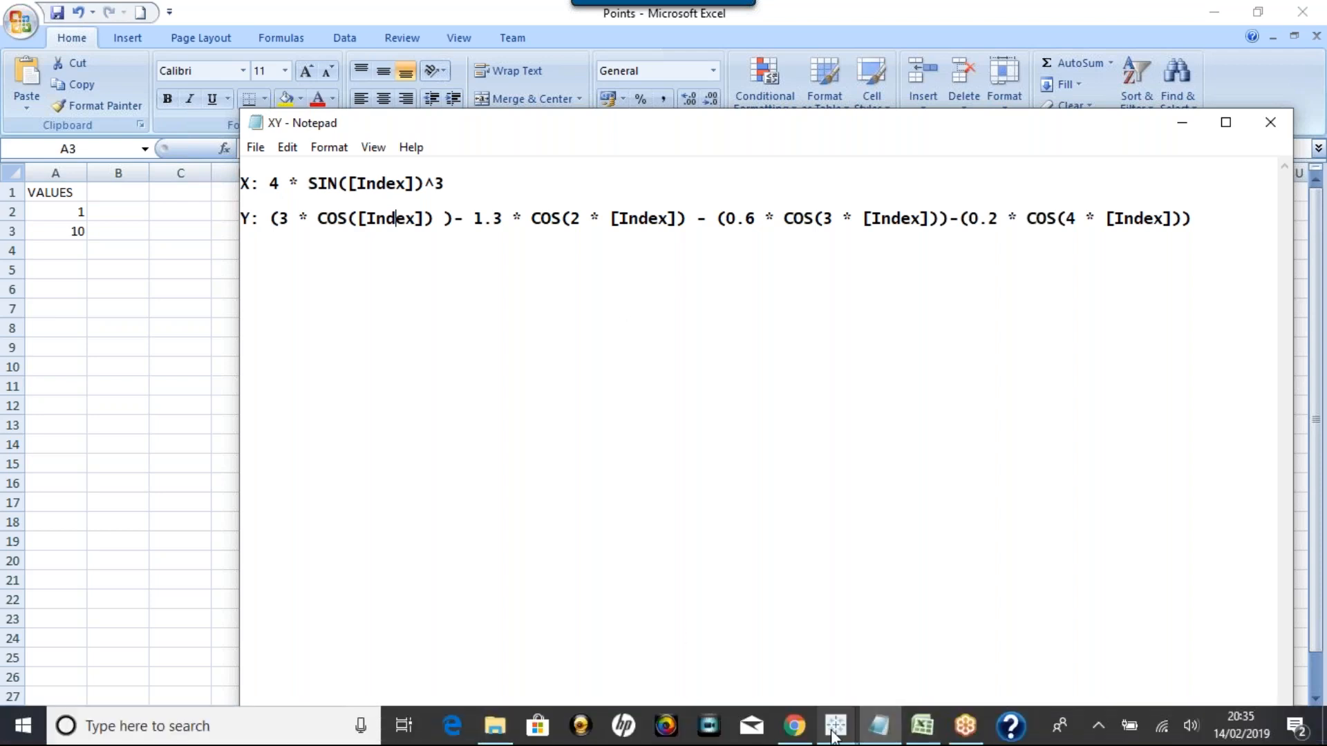
mouse_move(834, 736)
left_click(948, 657)
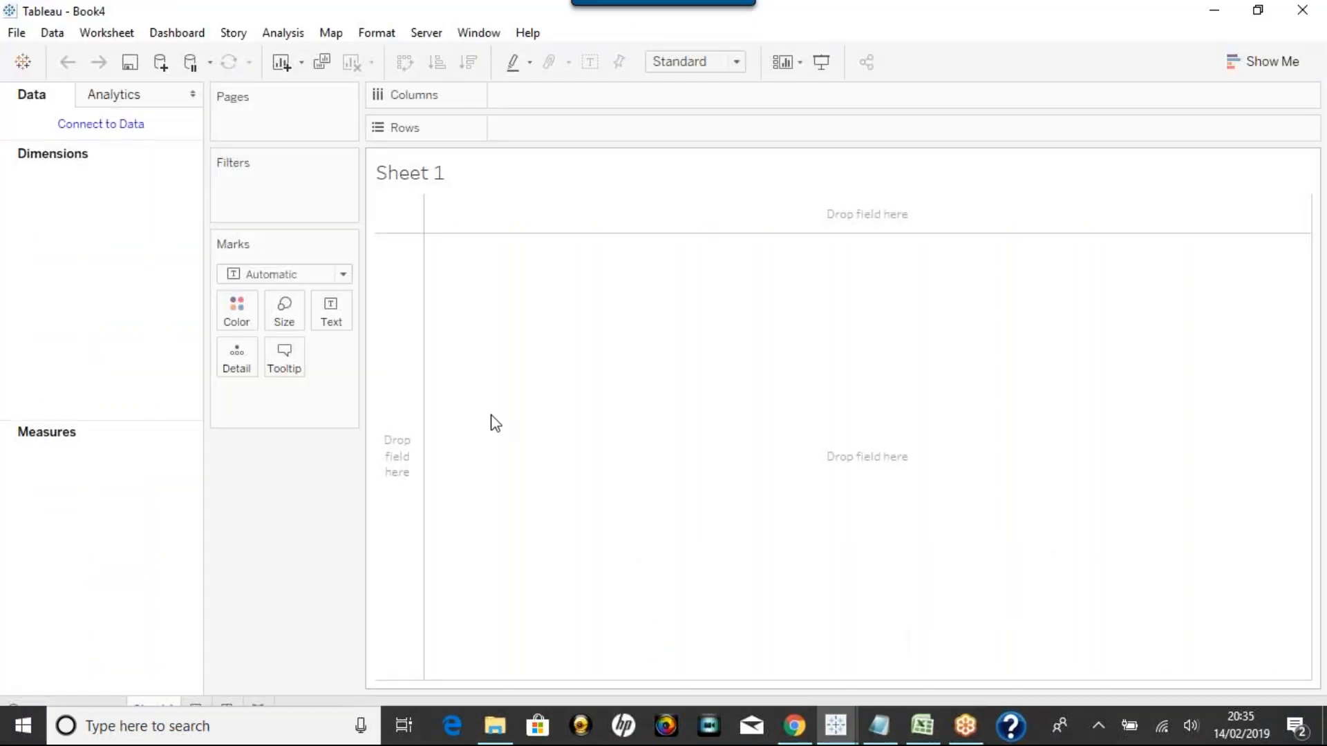
left_click(138, 133)
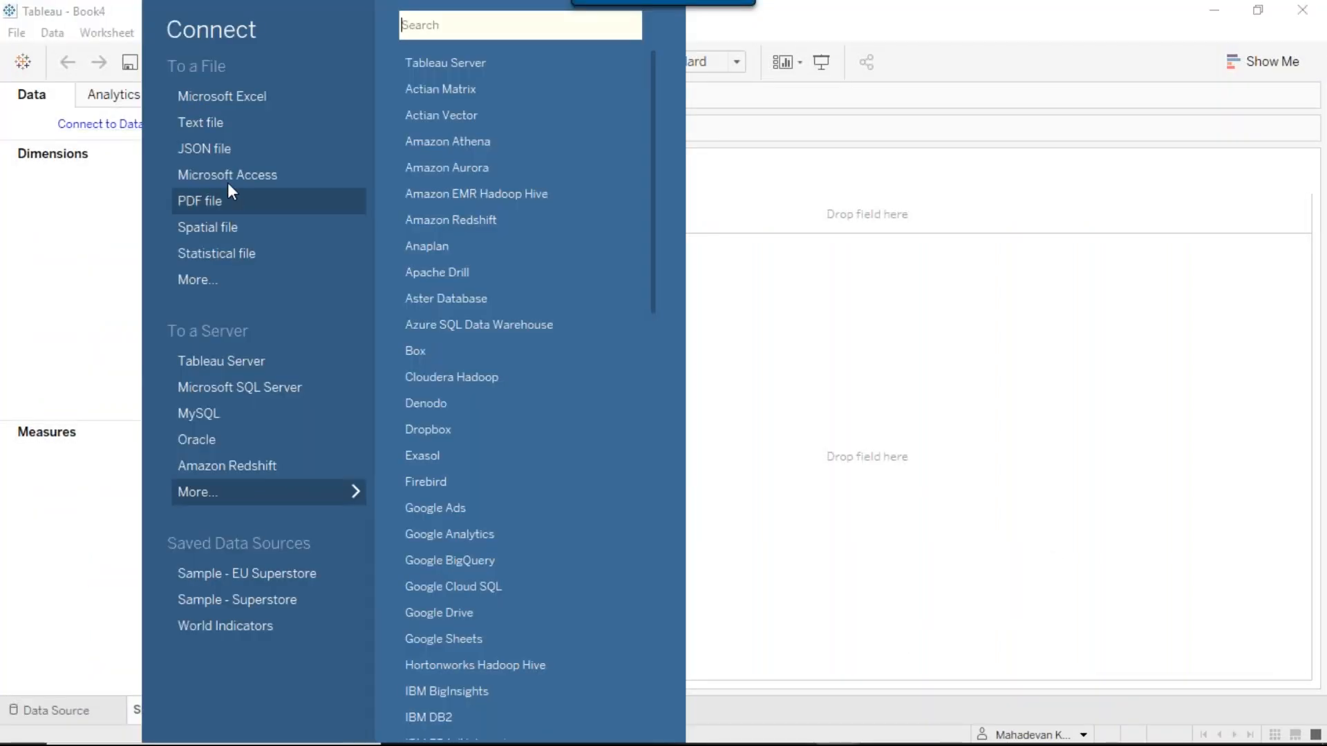
left_click(233, 96)
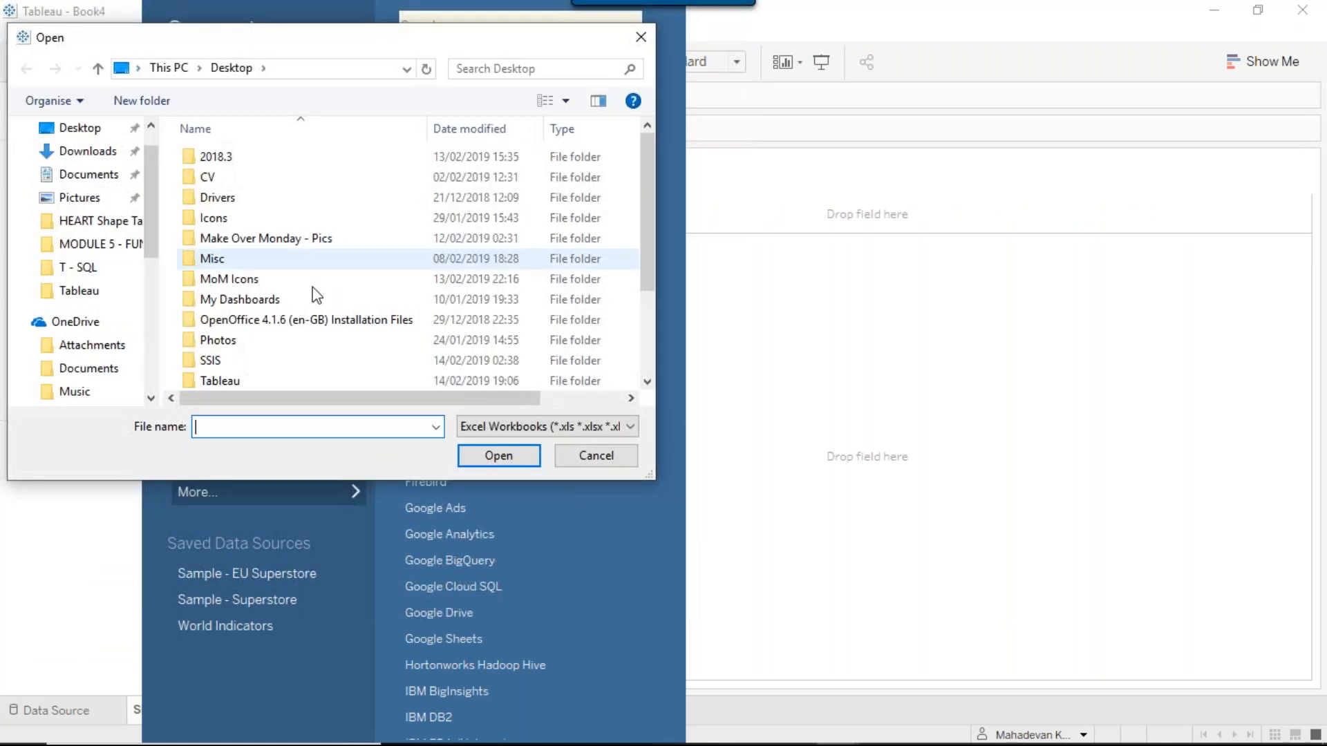
scroll(228, 324, "down", 2)
left_click(222, 361)
double_click(222, 361)
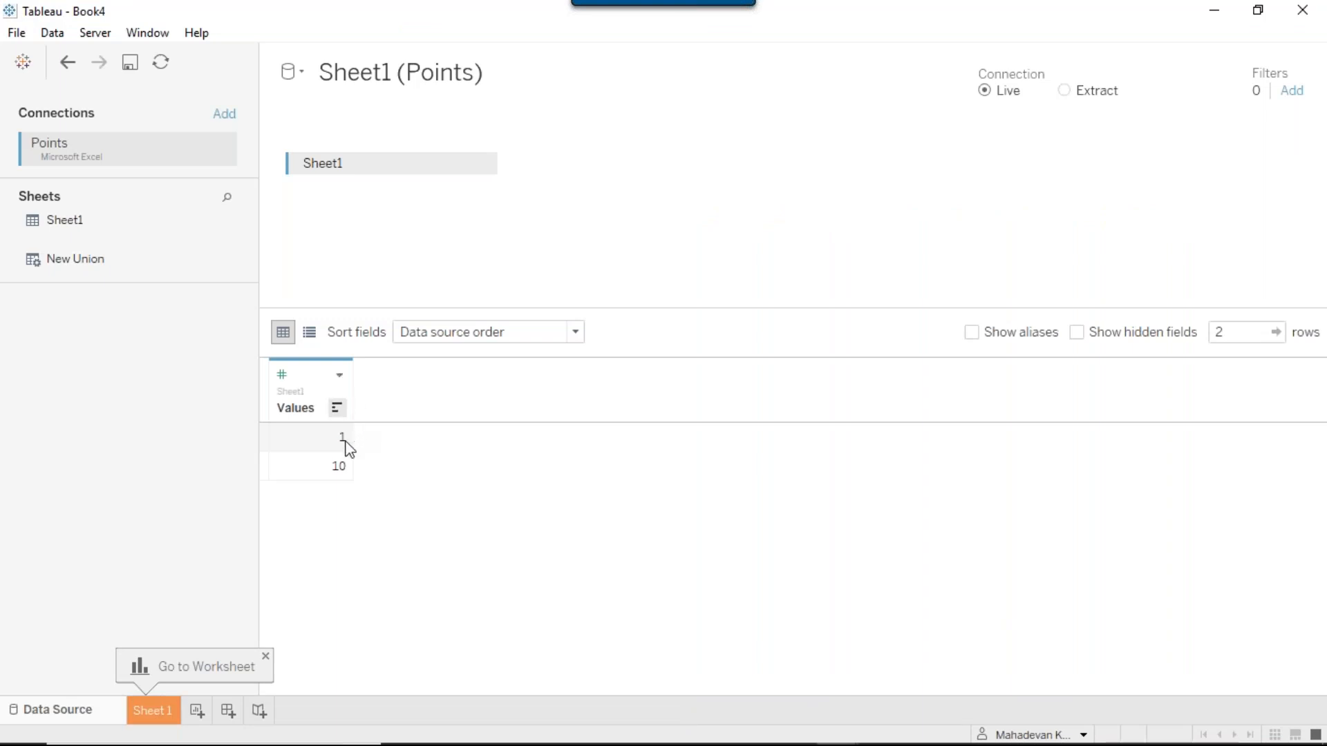
left_click(156, 712)
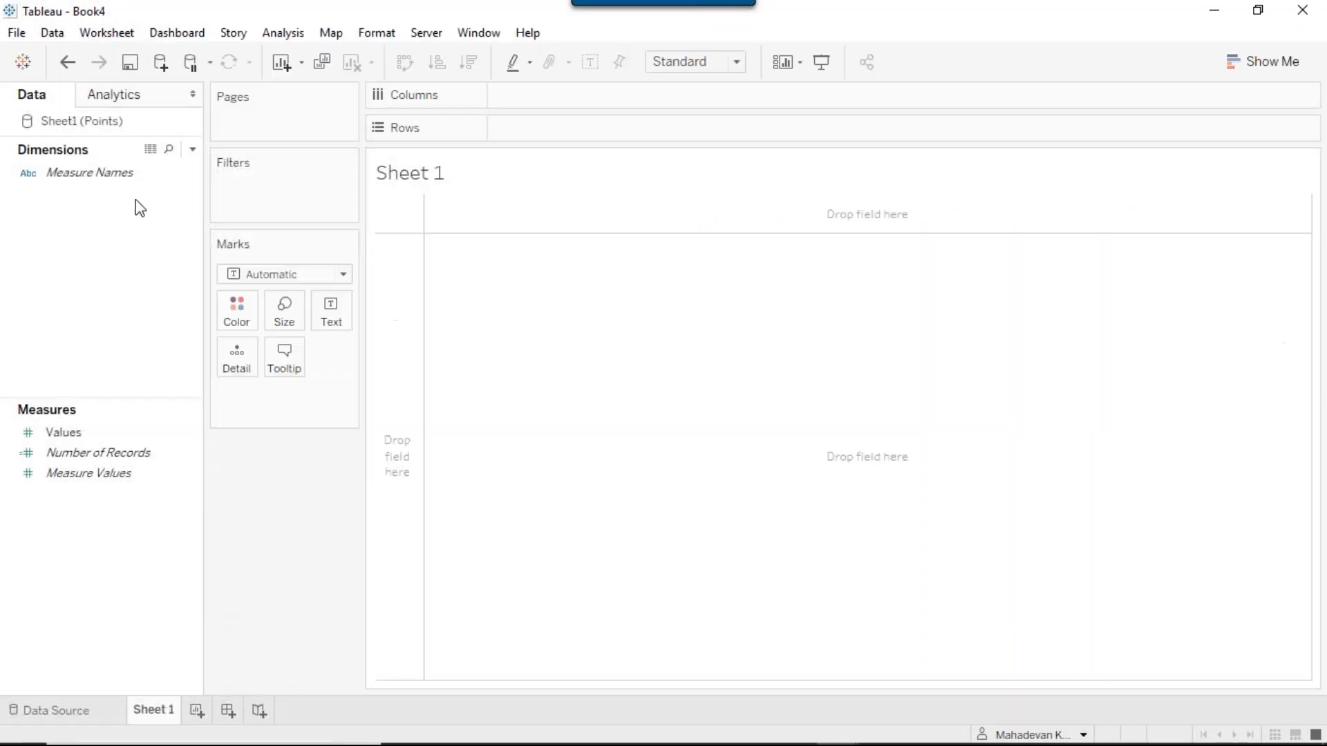
Create a calculated field named Index with the formula INDEX().
left_click(193, 150)
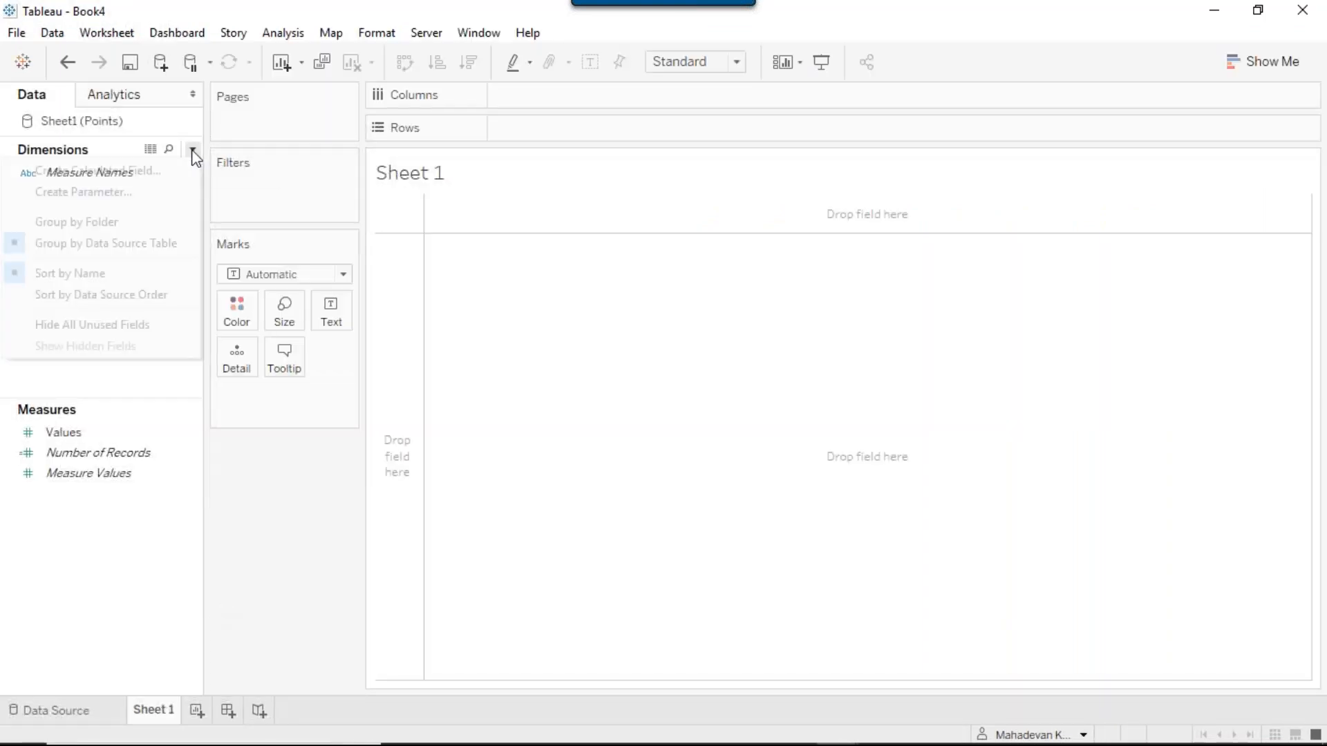
left_click(155, 171)
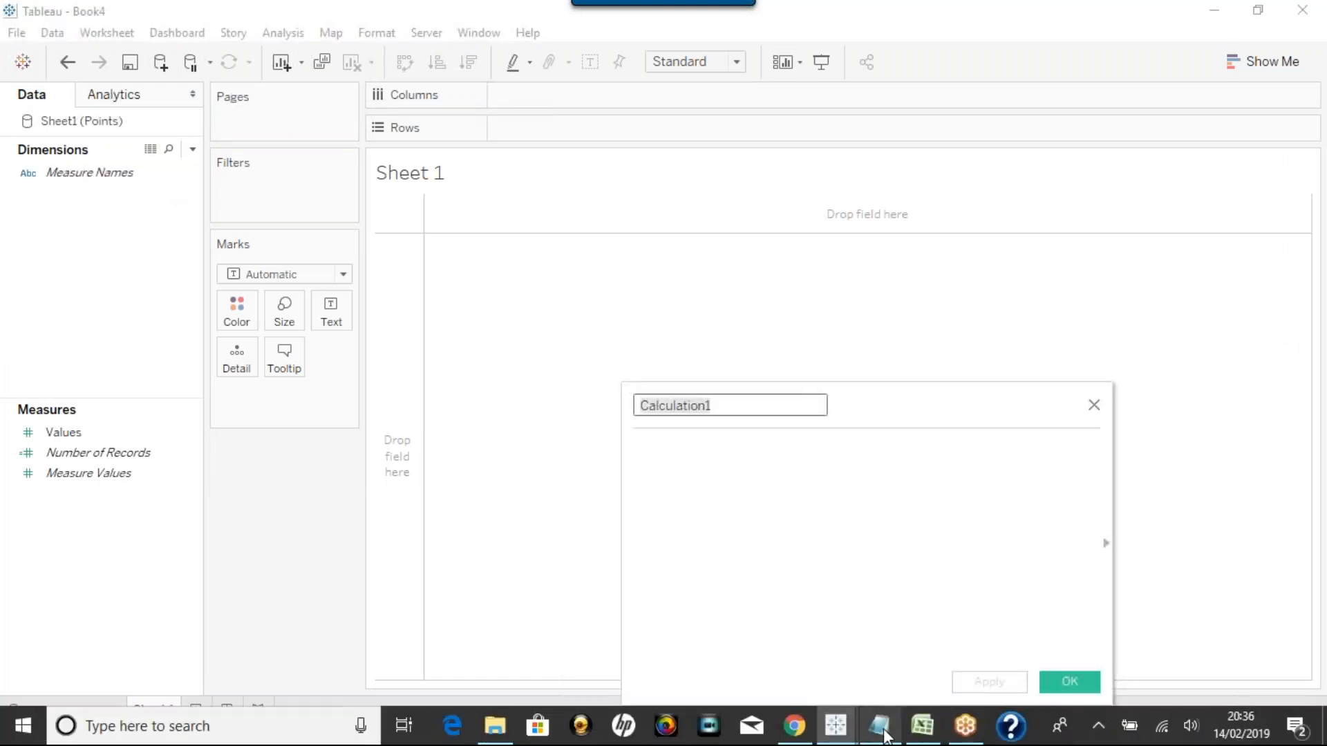
mouse_move(885, 733)
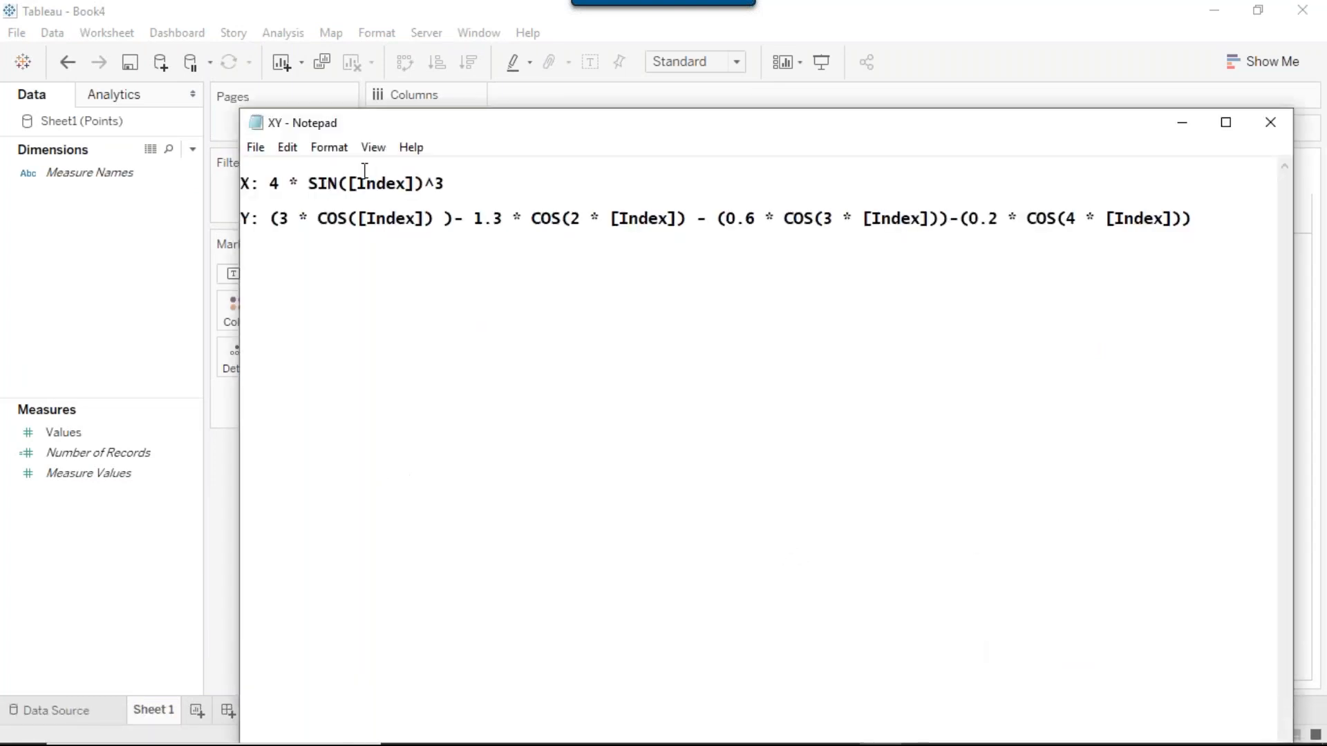
mouse_move(902, 739)
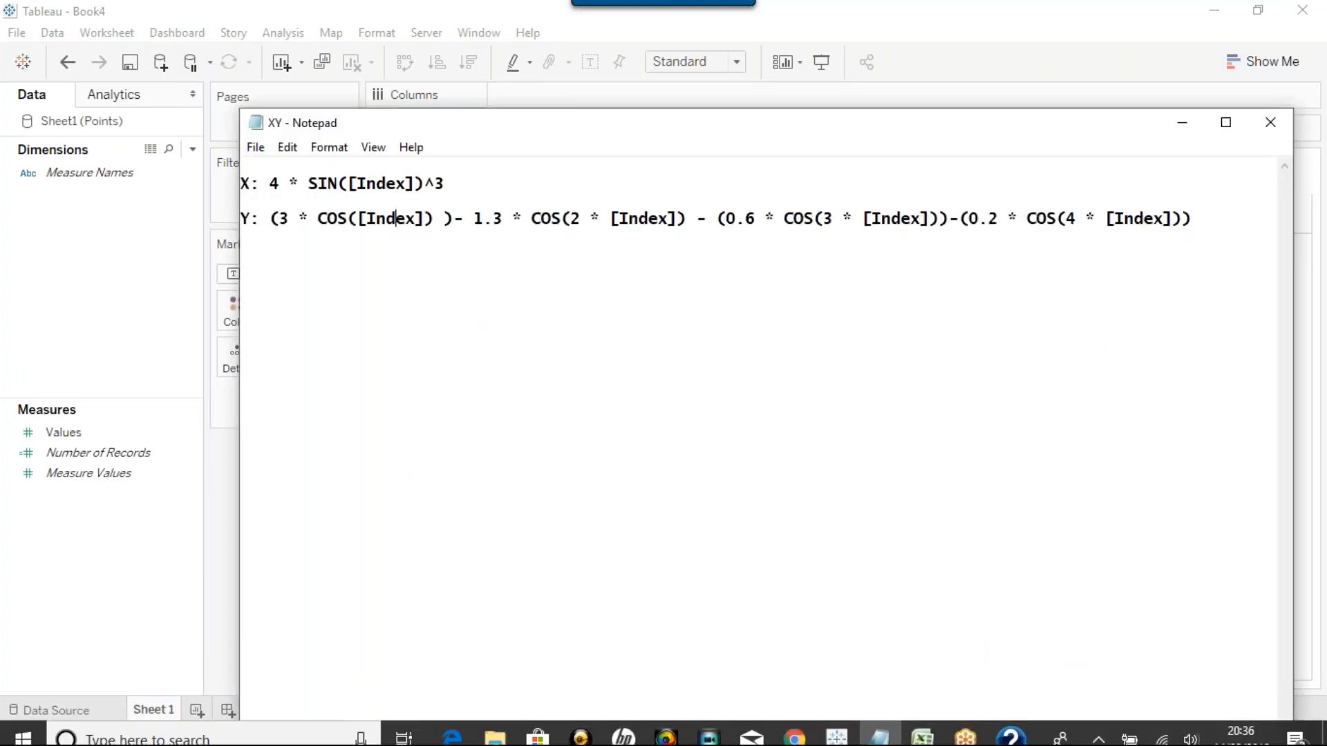
left_click(836, 726)
left_click(918, 683)
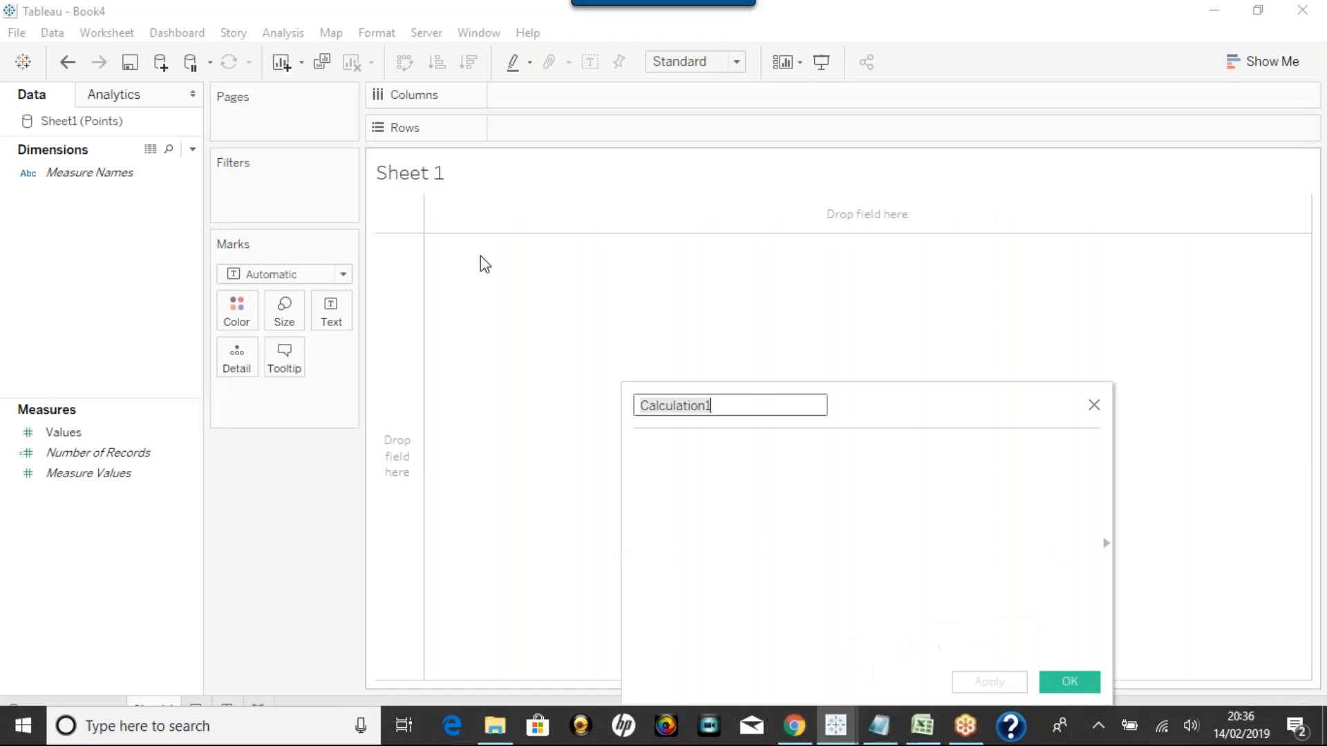
key("BackSpace")
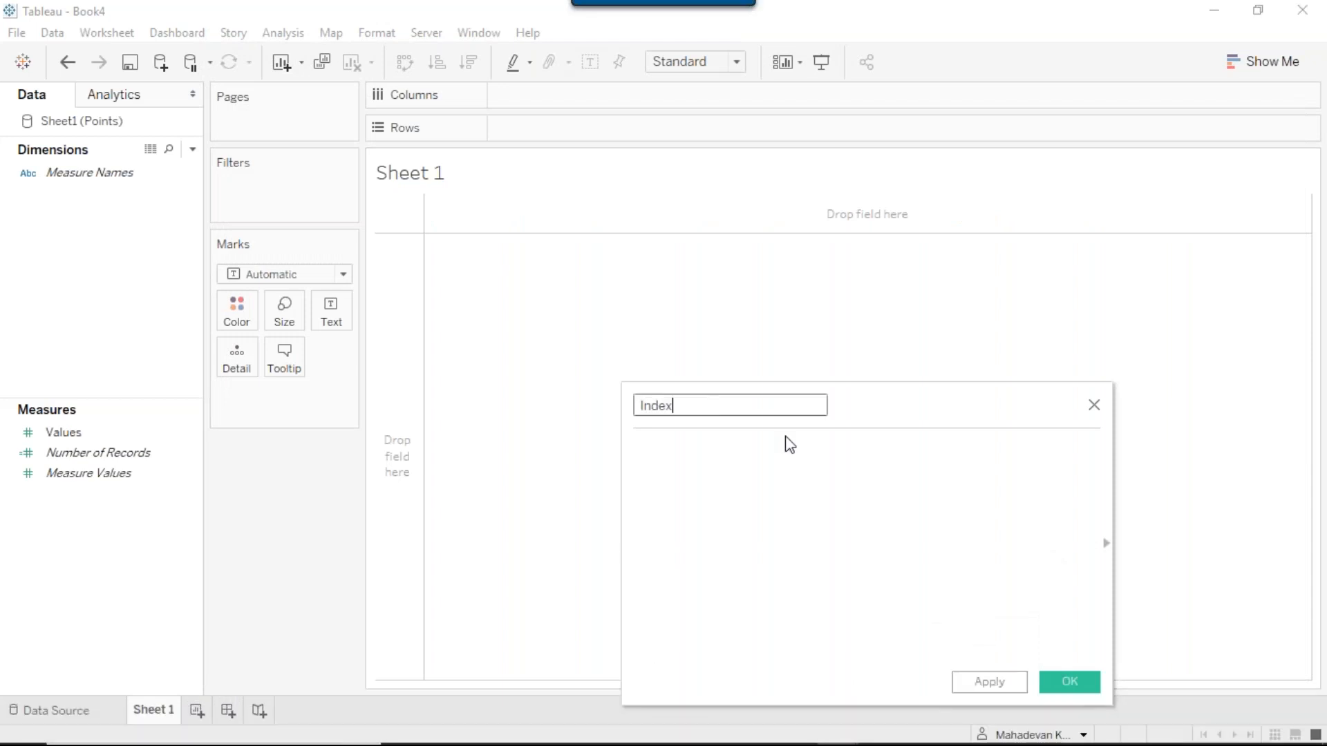
left_click(763, 479)
type("in")
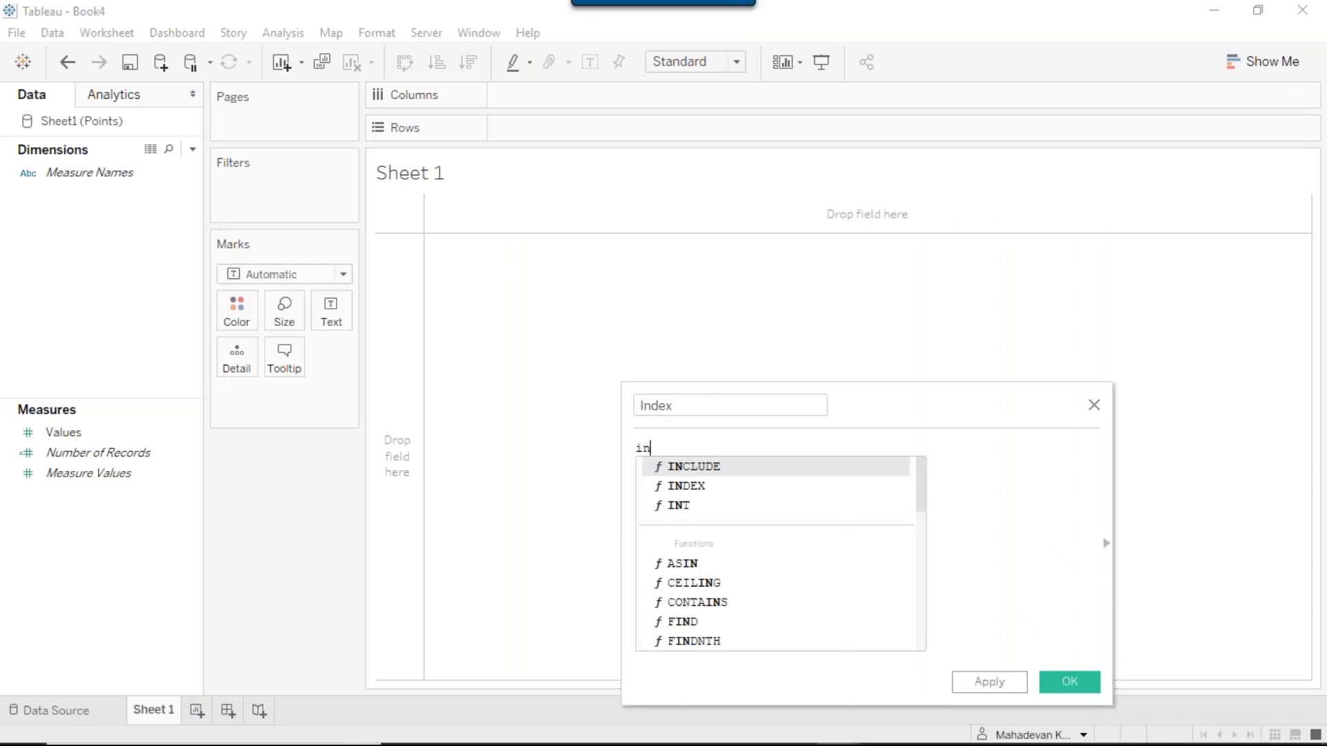
double_click(737, 489)
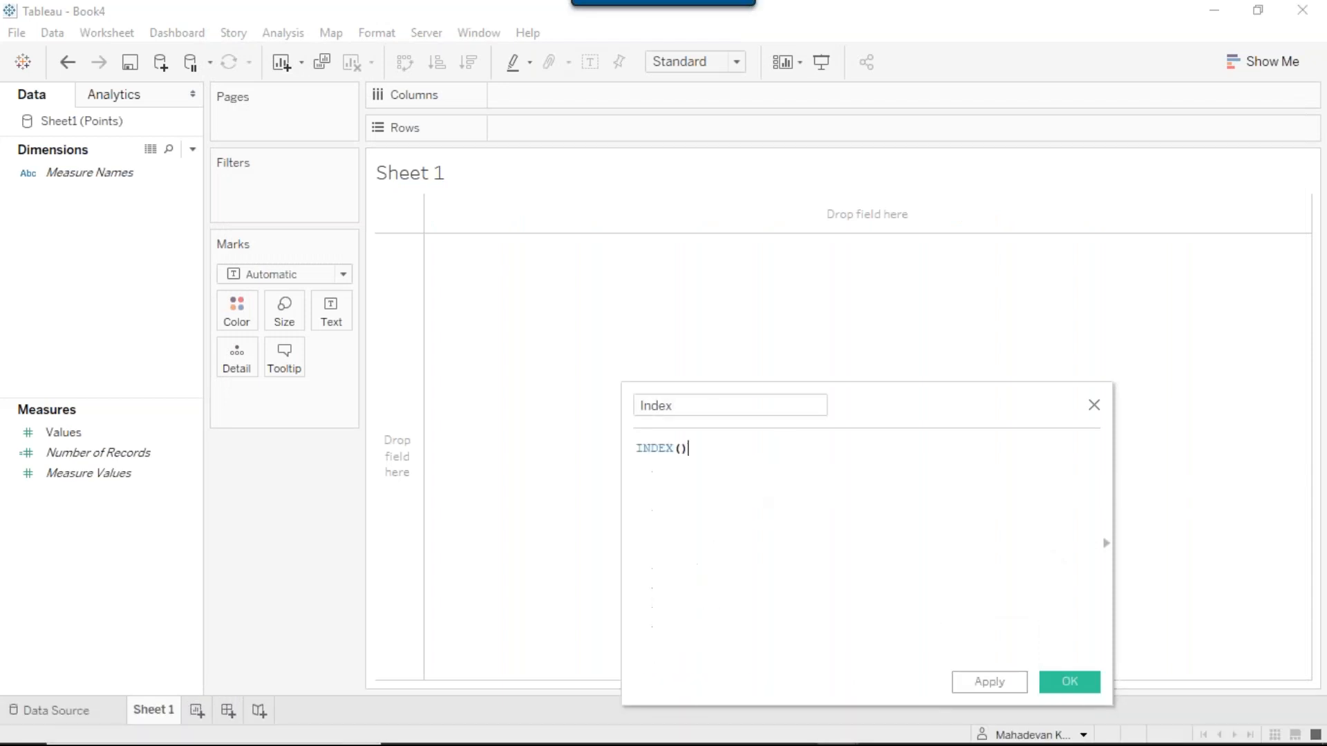
left_click(1071, 684)
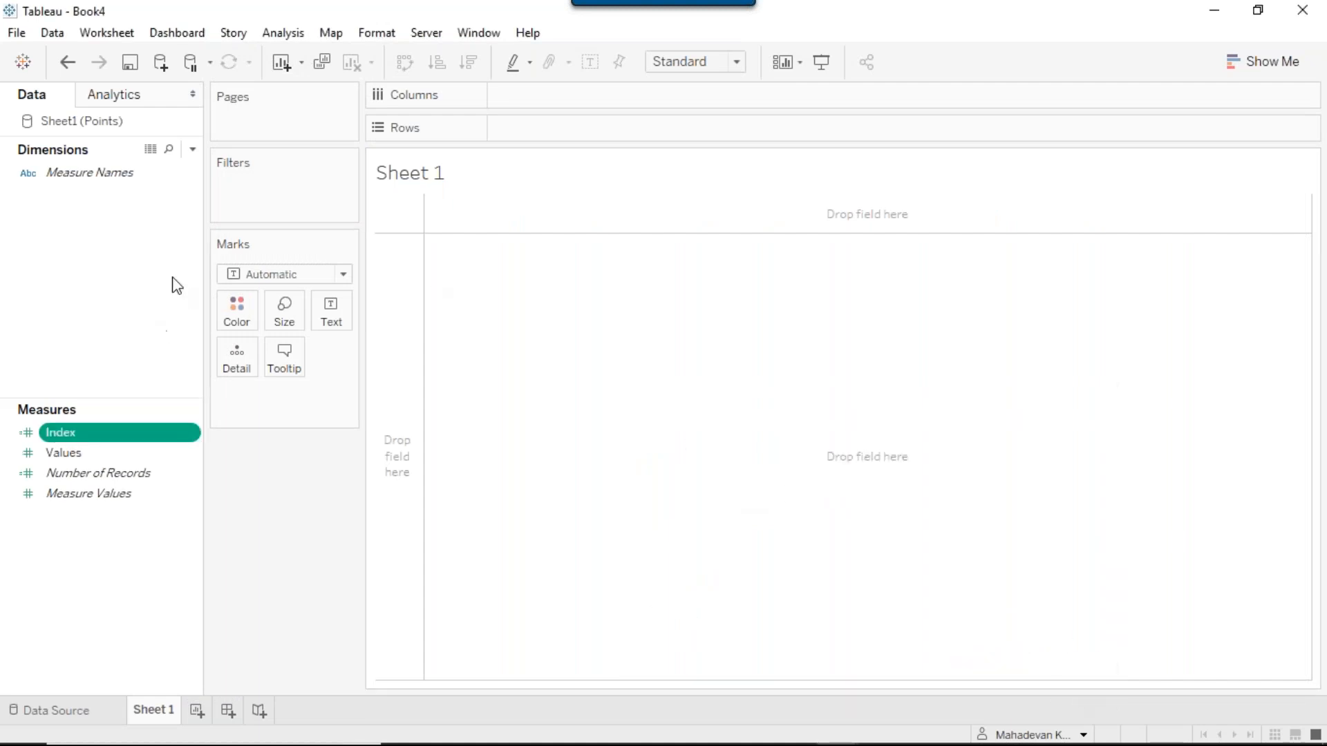
Create a calculated field named X with the formula 4 * SIN([Index])^3, copied from the XY file in Notepad.
left_click(191, 152)
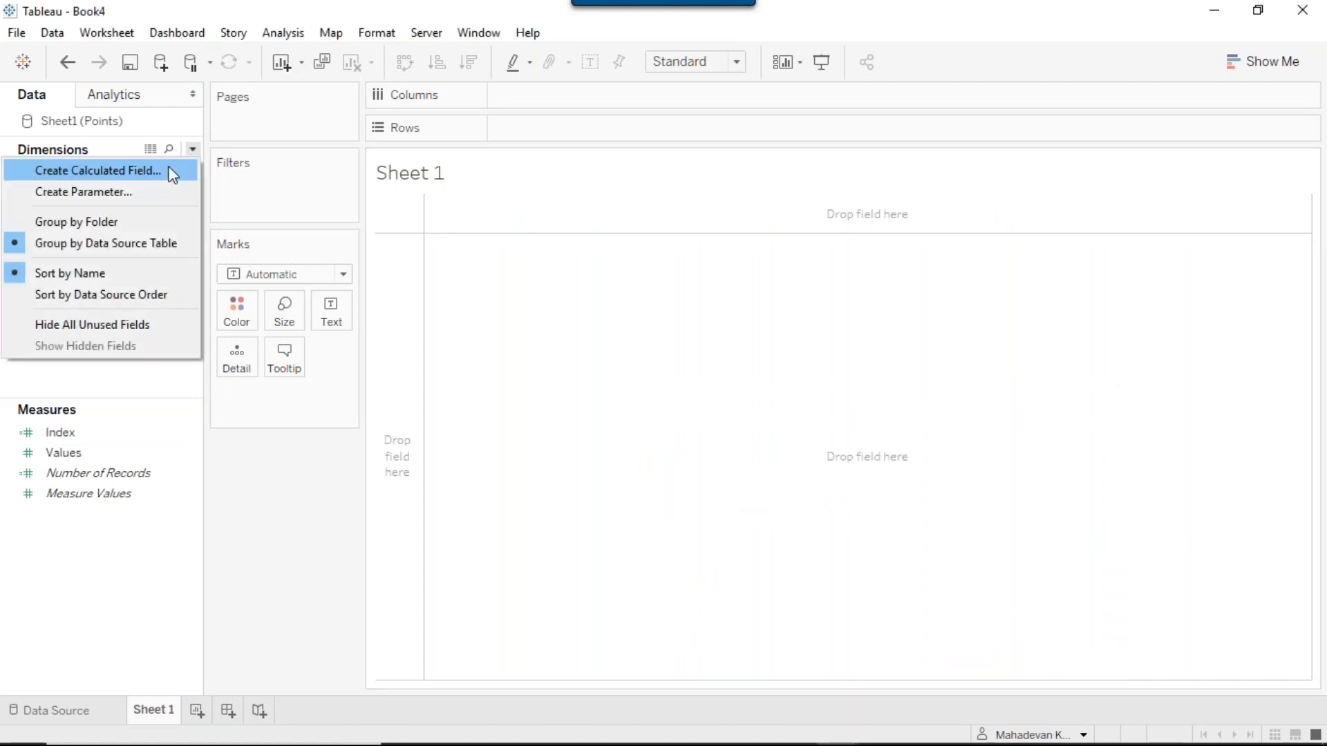
left_click(163, 172)
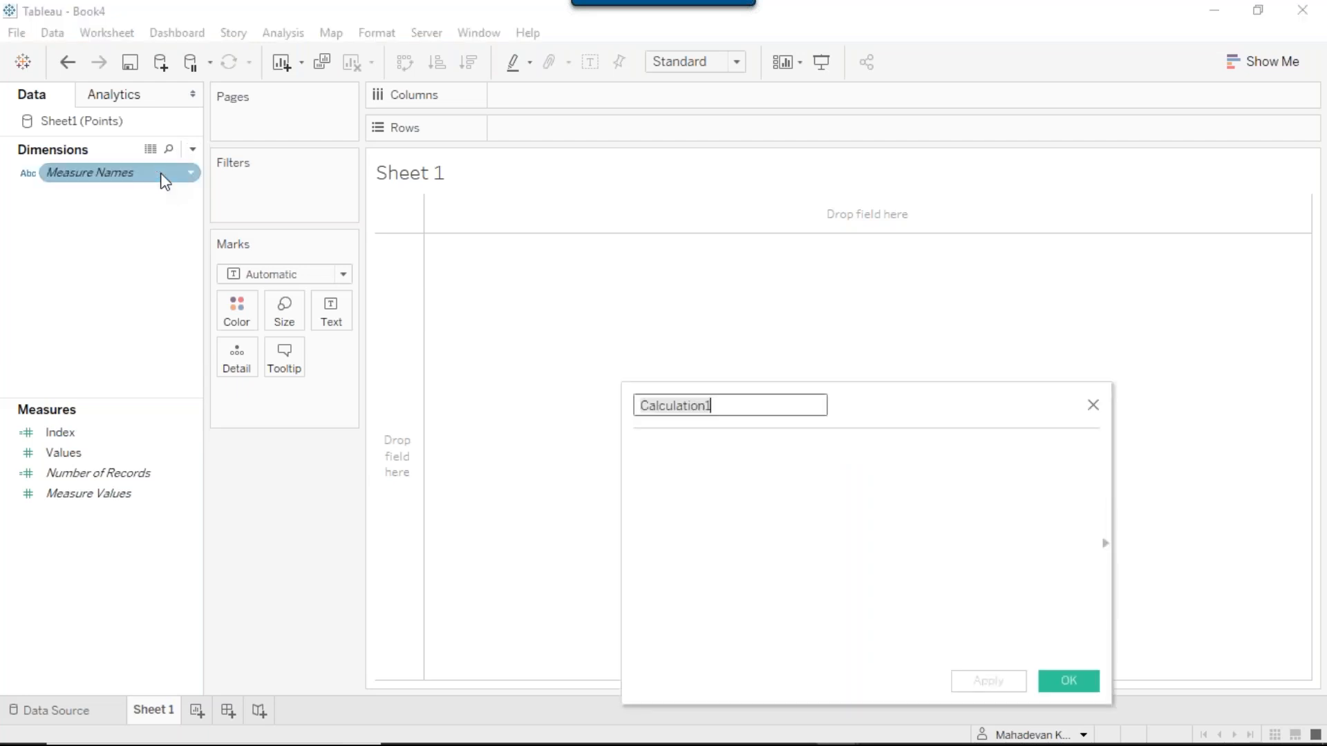
type("X")
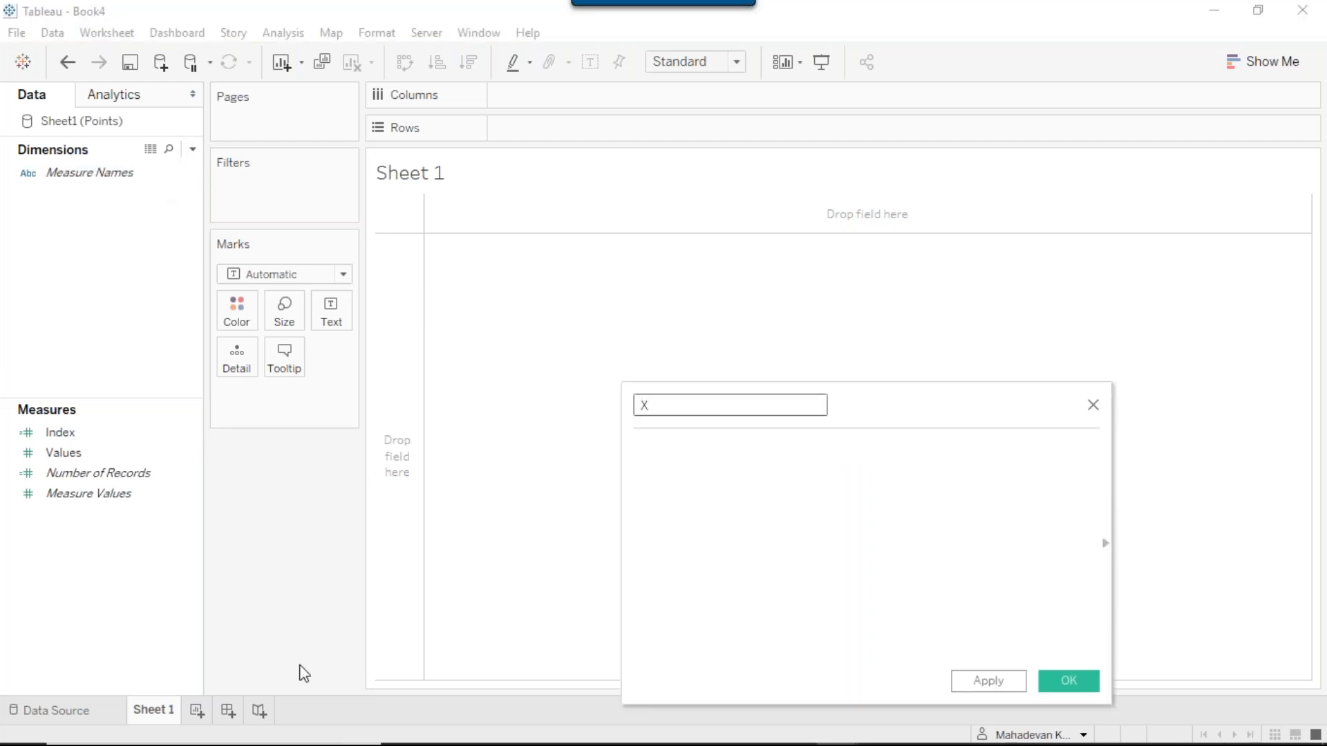
mouse_move(835, 733)
left_click(893, 728)
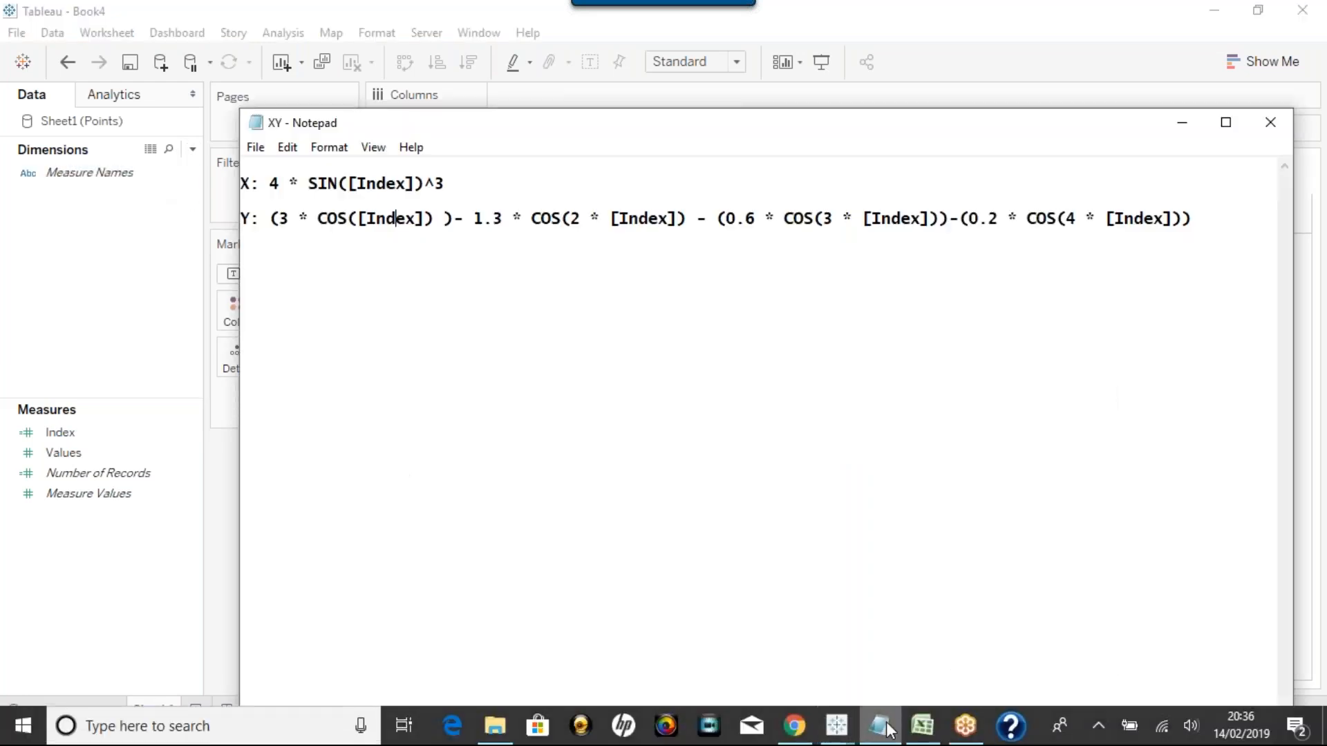
left_click_drag(273, 181, 449, 182)
key("ctrl+c")
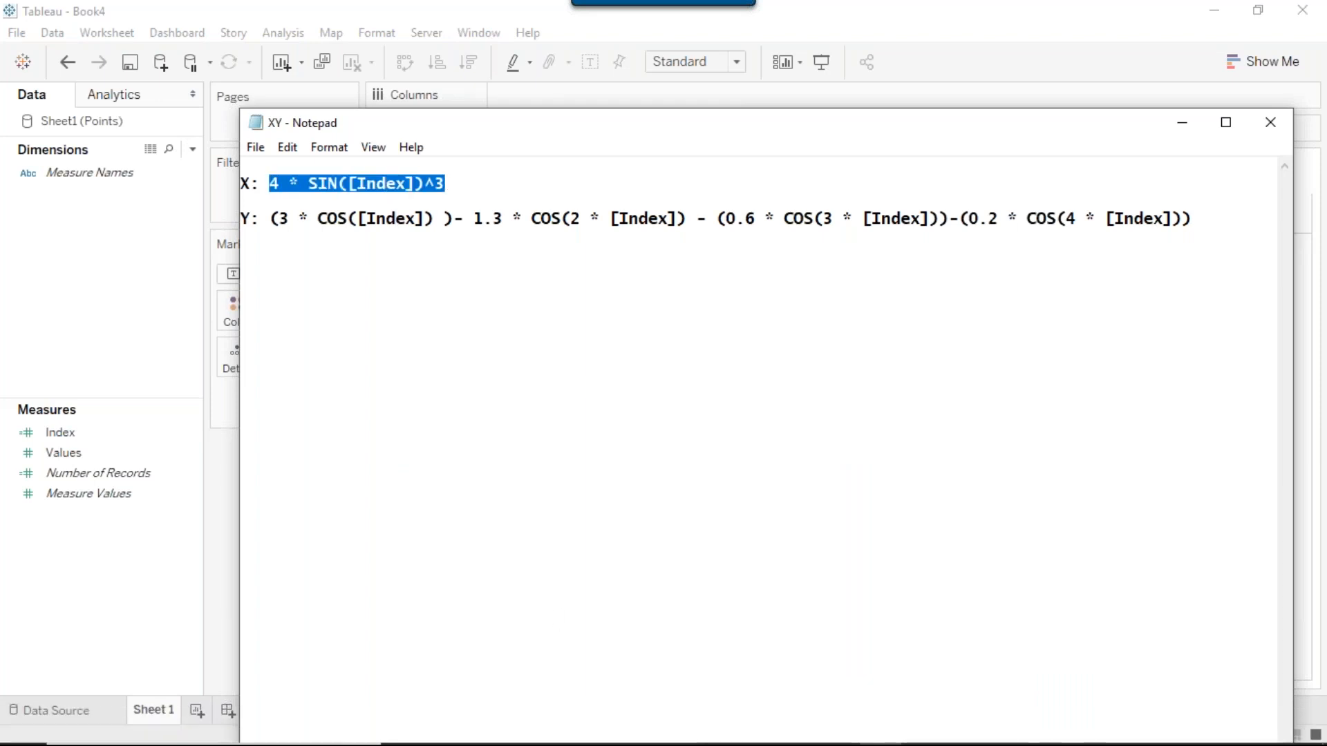
mouse_move(846, 737)
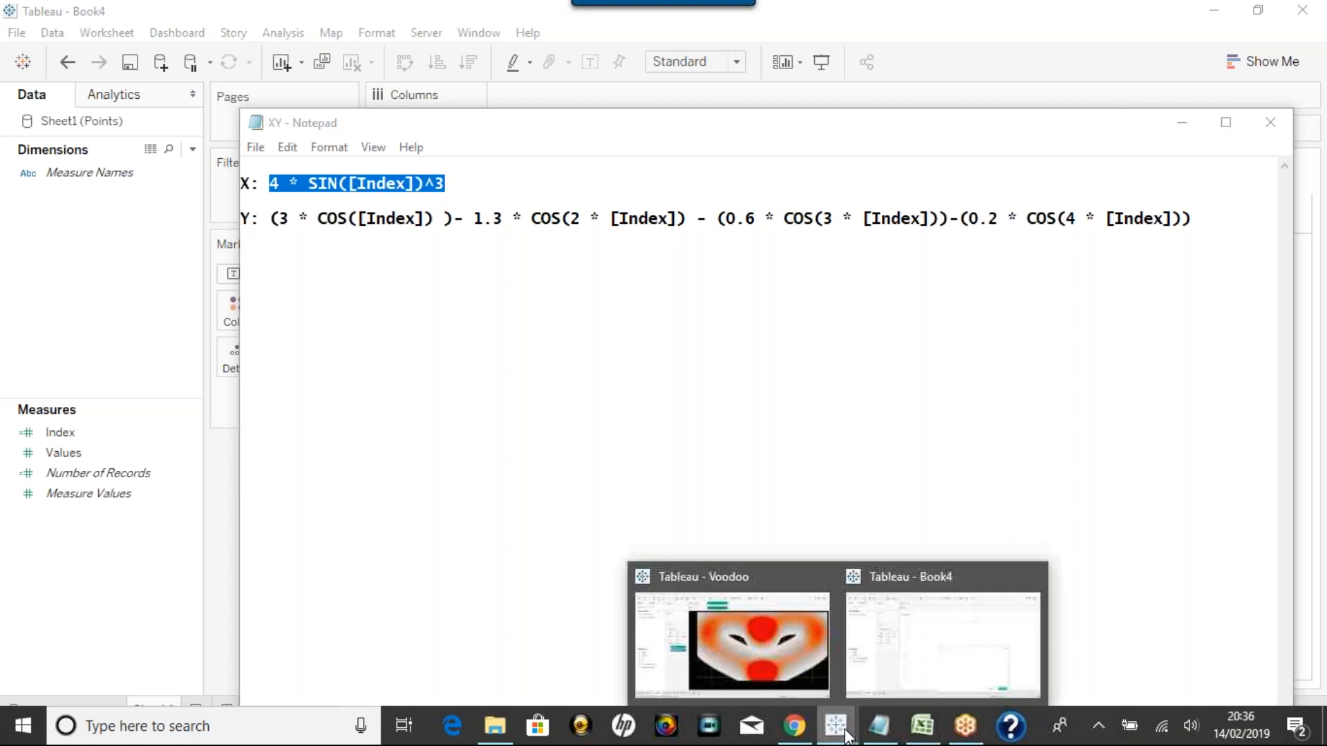
left_click(901, 677)
left_click(784, 486)
key("ctrl+v")
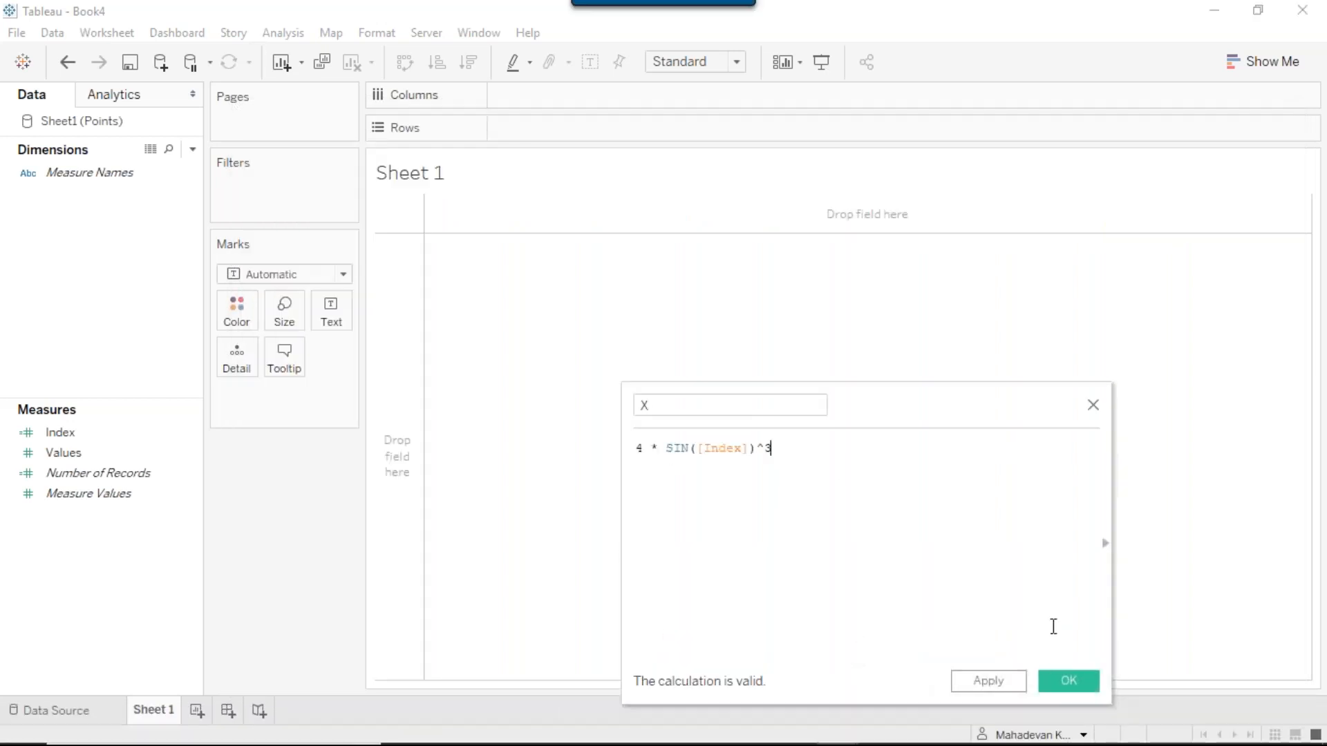
left_click(1070, 681)
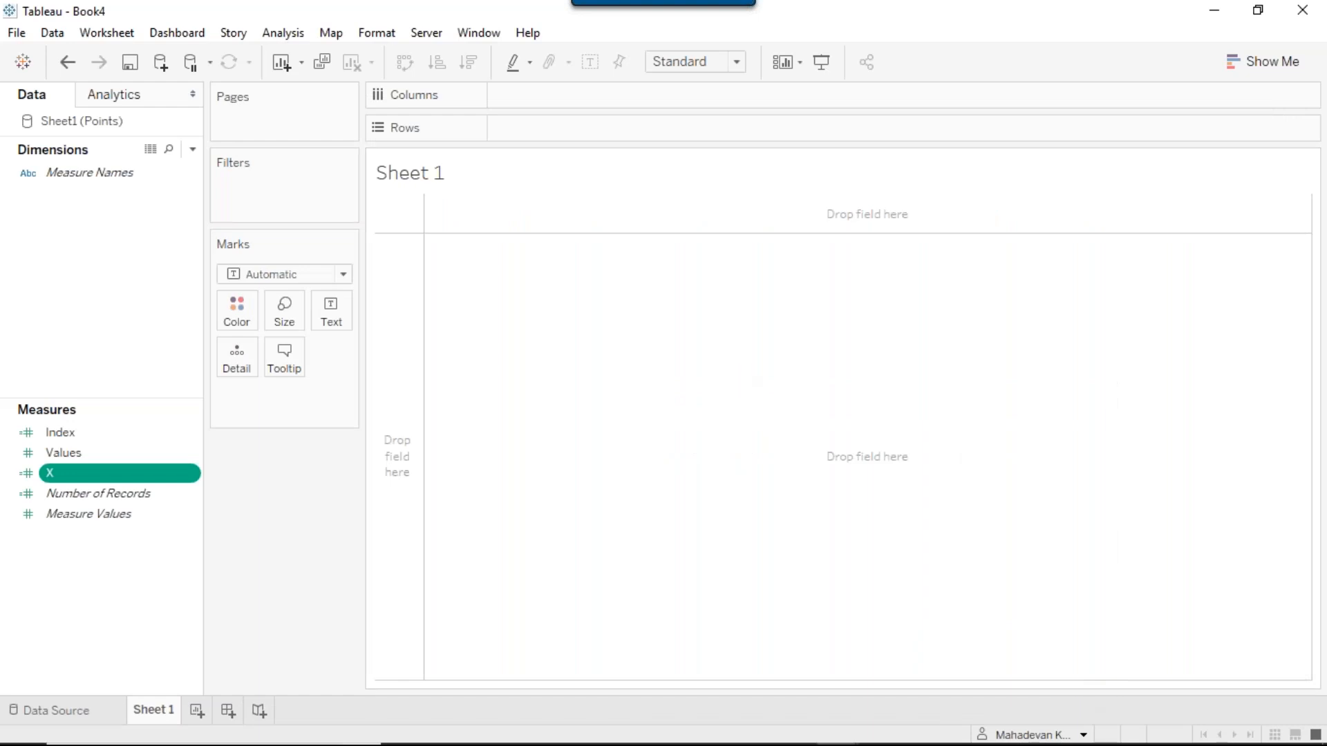
Create a calculated field named Y with the full Y formula of COS([Index]) terms, copied from the XY file in Notepad.
left_click(197, 151)
left_click(164, 166)
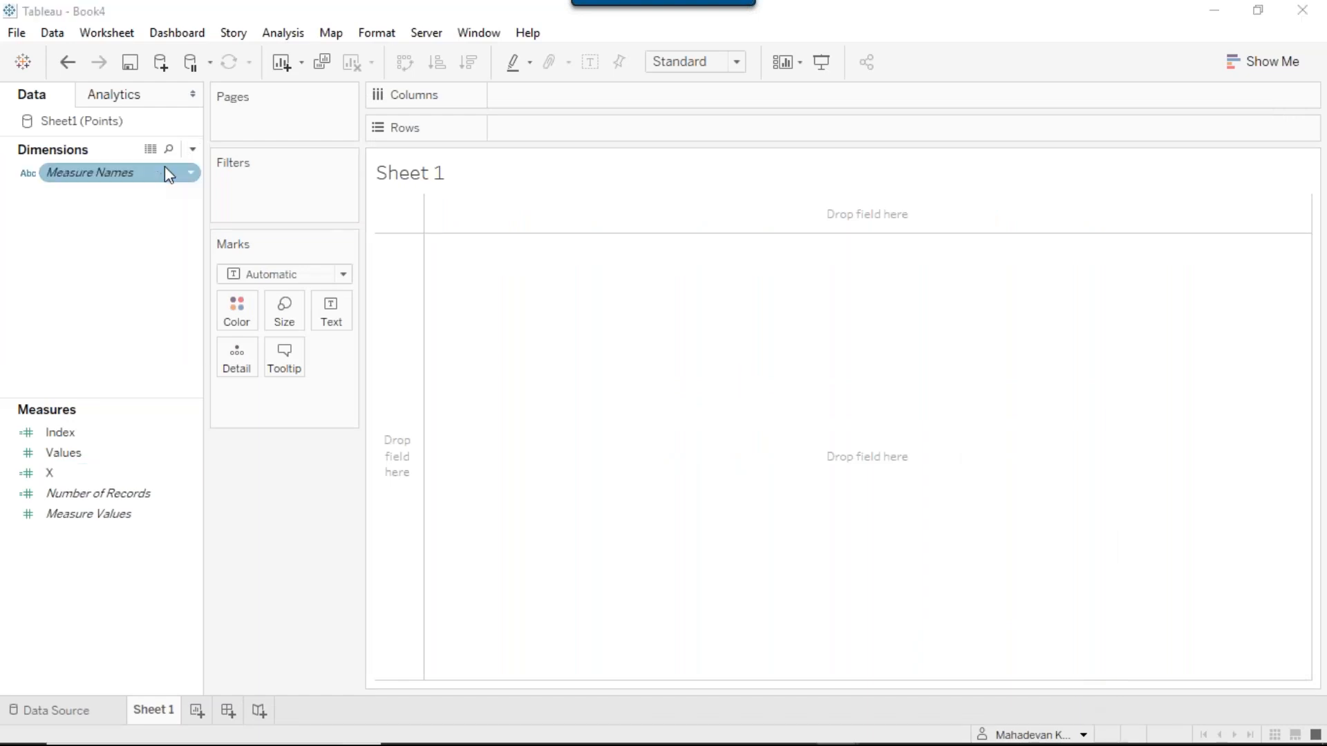
type("Y")
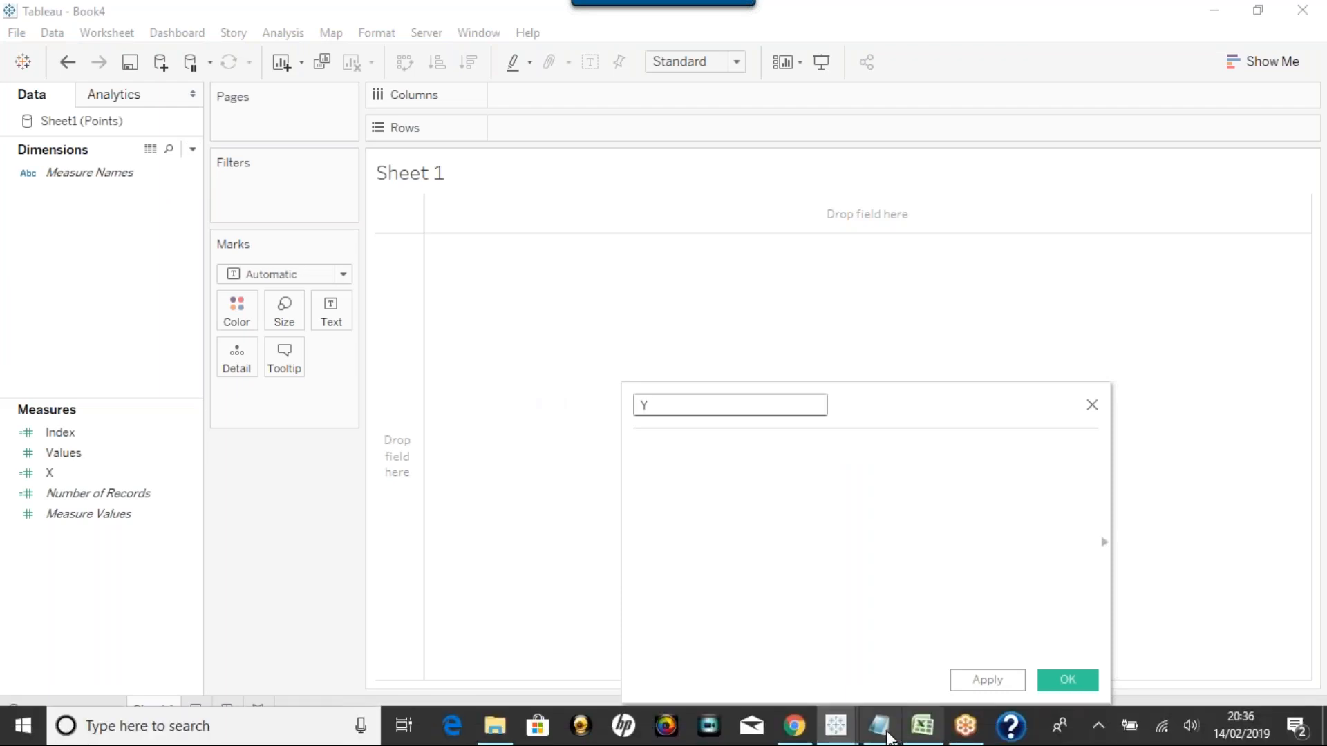
left_click(879, 737)
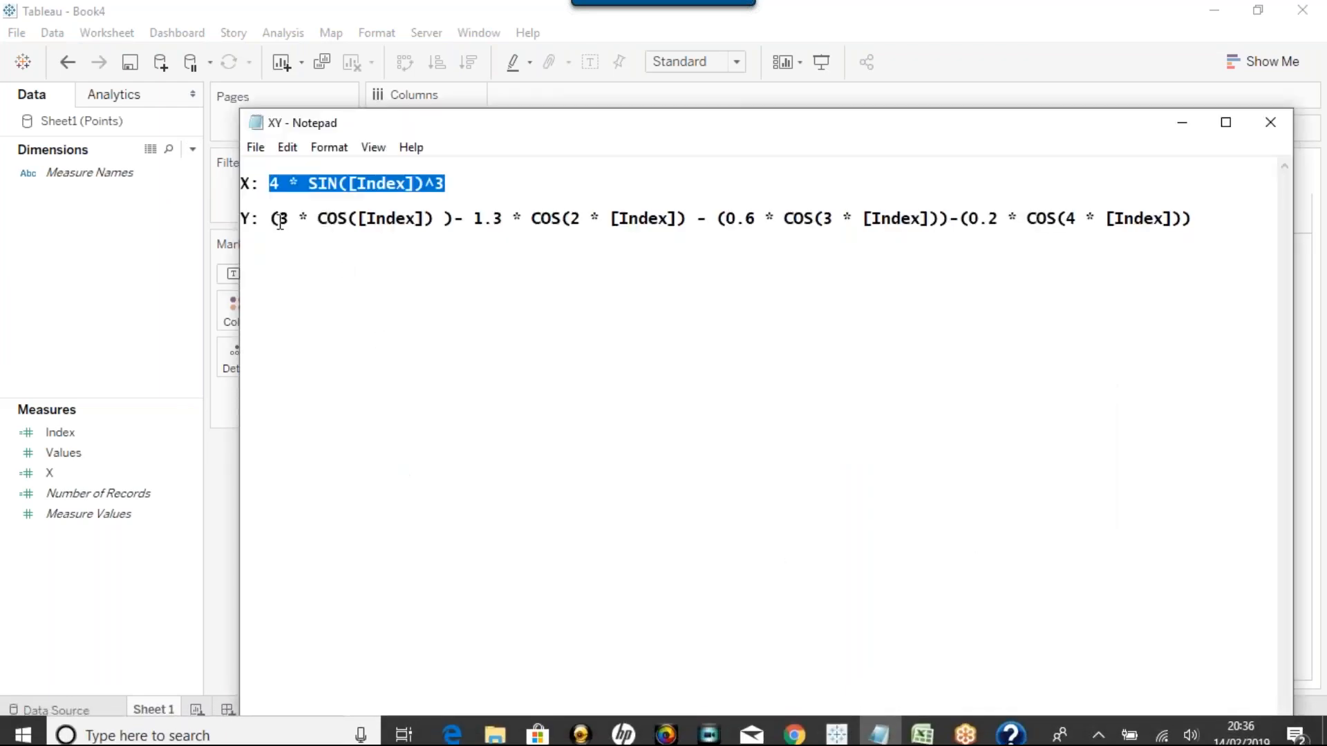
left_click_drag(269, 218, 1198, 222)
key("ctrl+c")
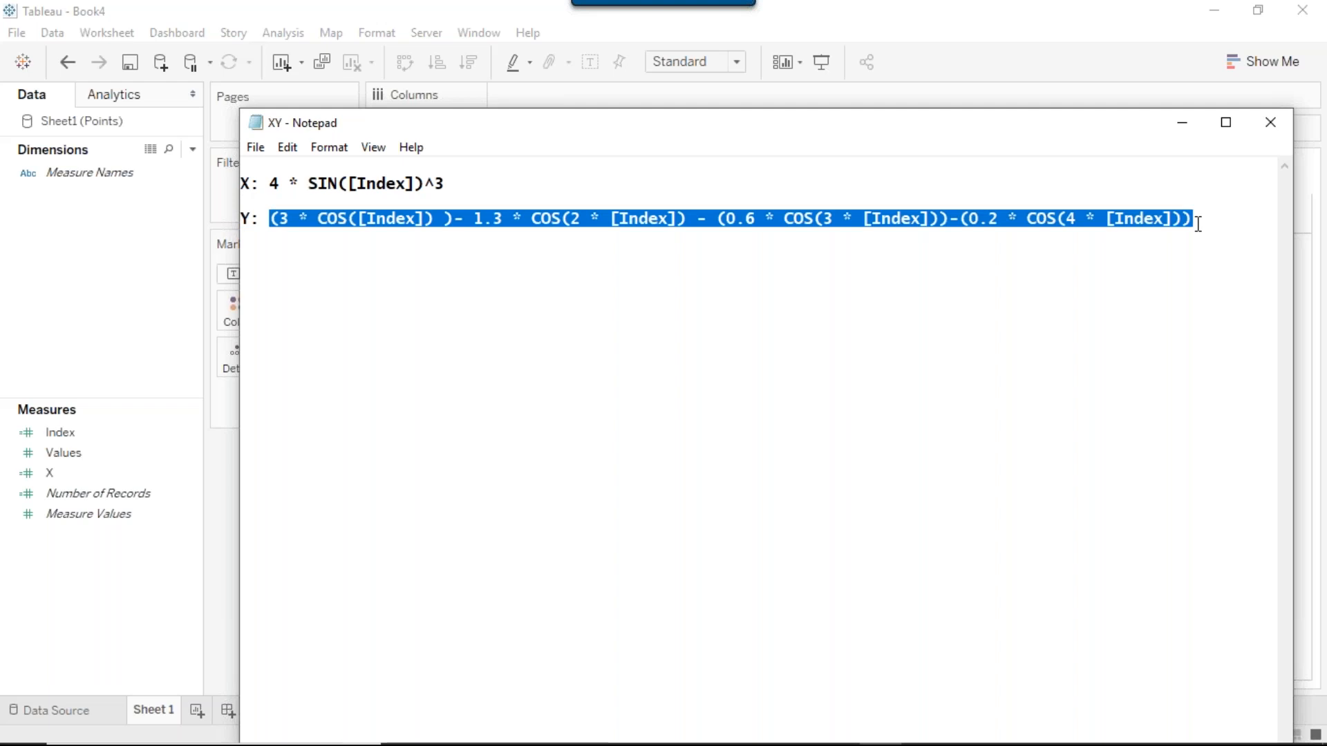
mouse_move(1181, 744)
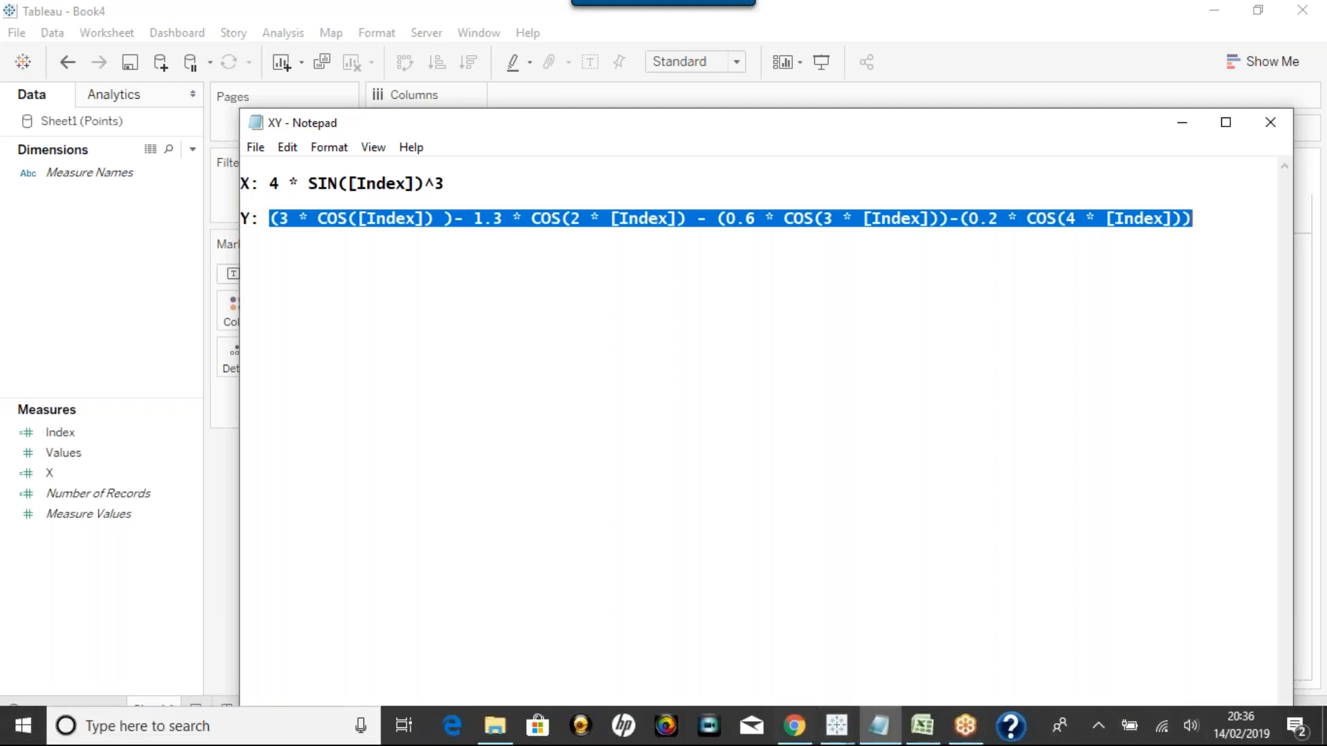
mouse_move(841, 734)
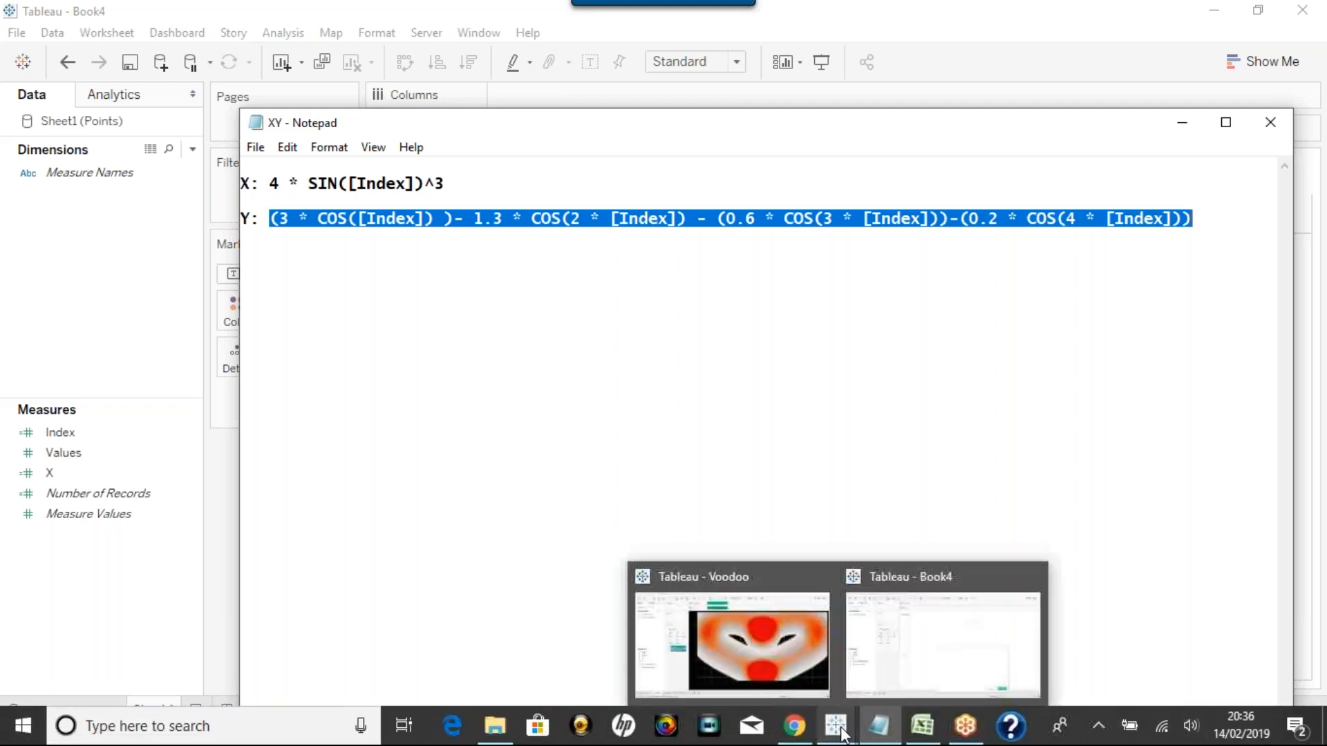
left_click(901, 680)
left_click(805, 519)
key("ctrl+v")
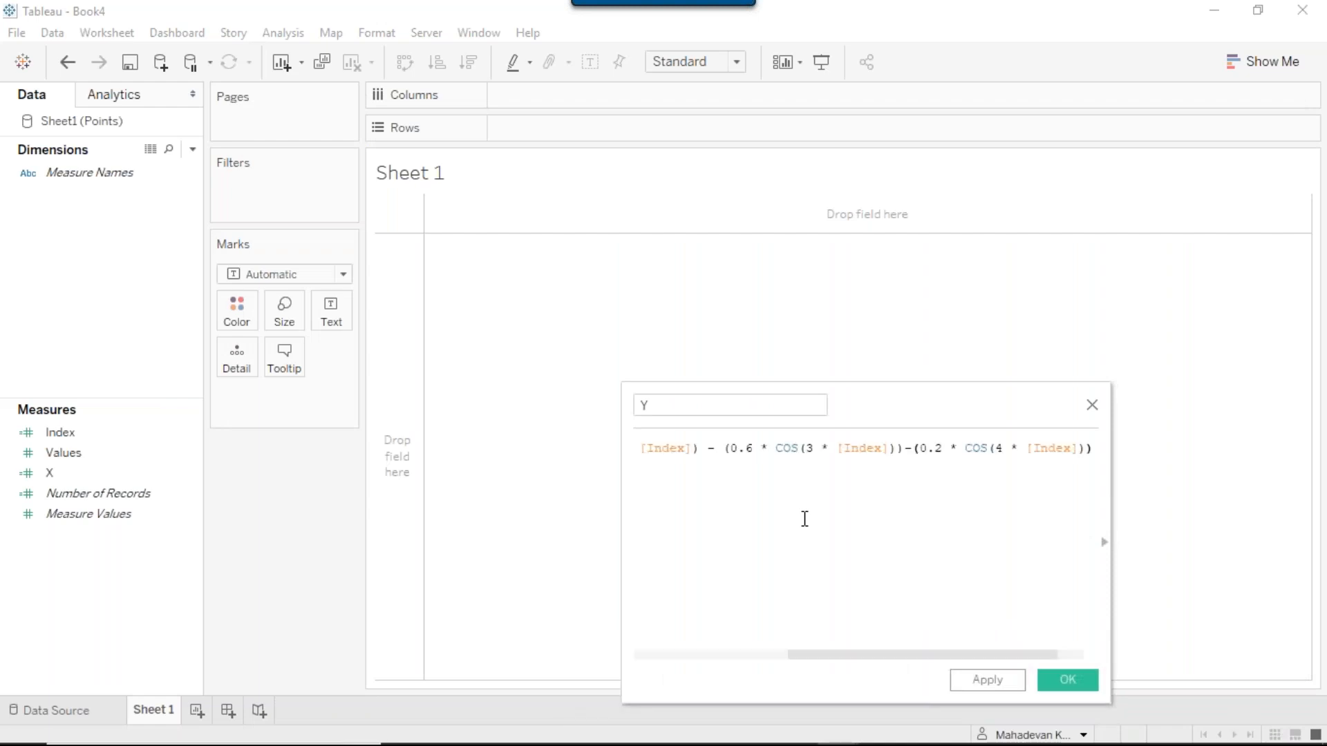
left_click(1072, 676)
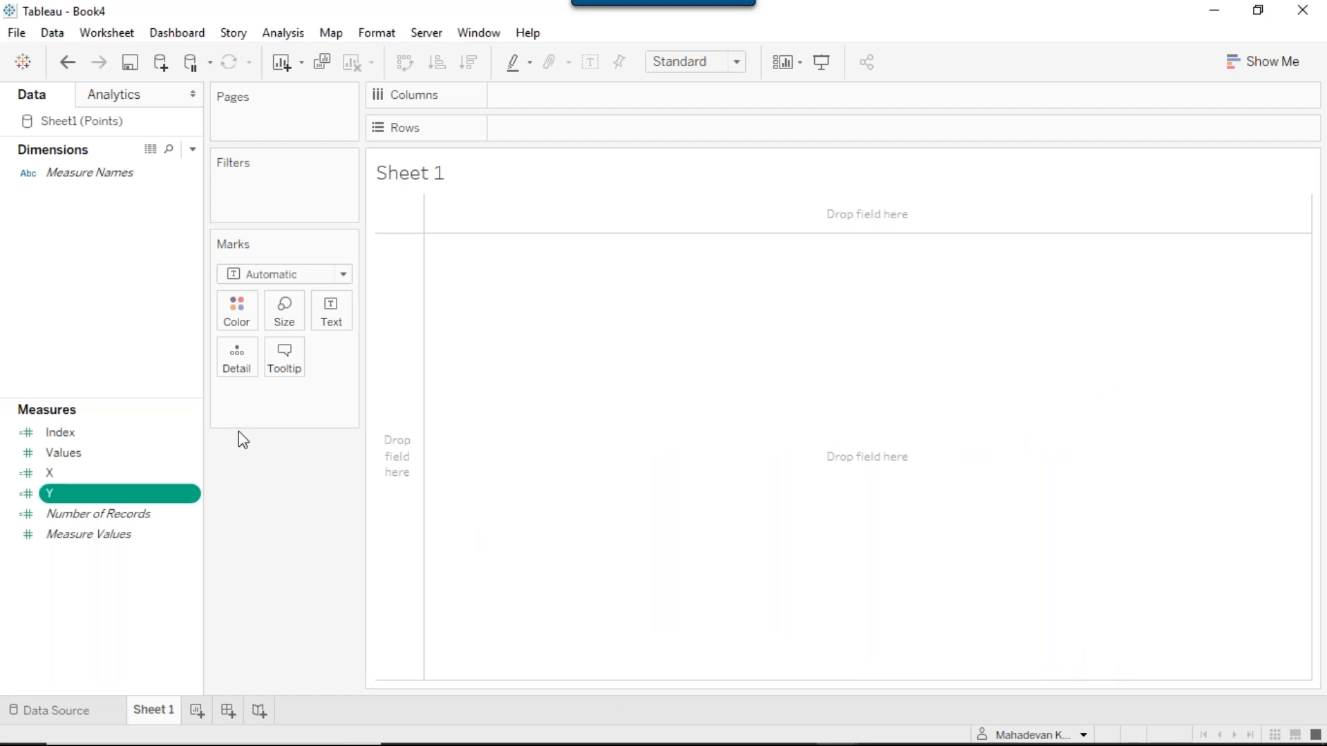
Create bins named Values (bin) from the Values measure with a bin size of 1.
right_click(57, 458)
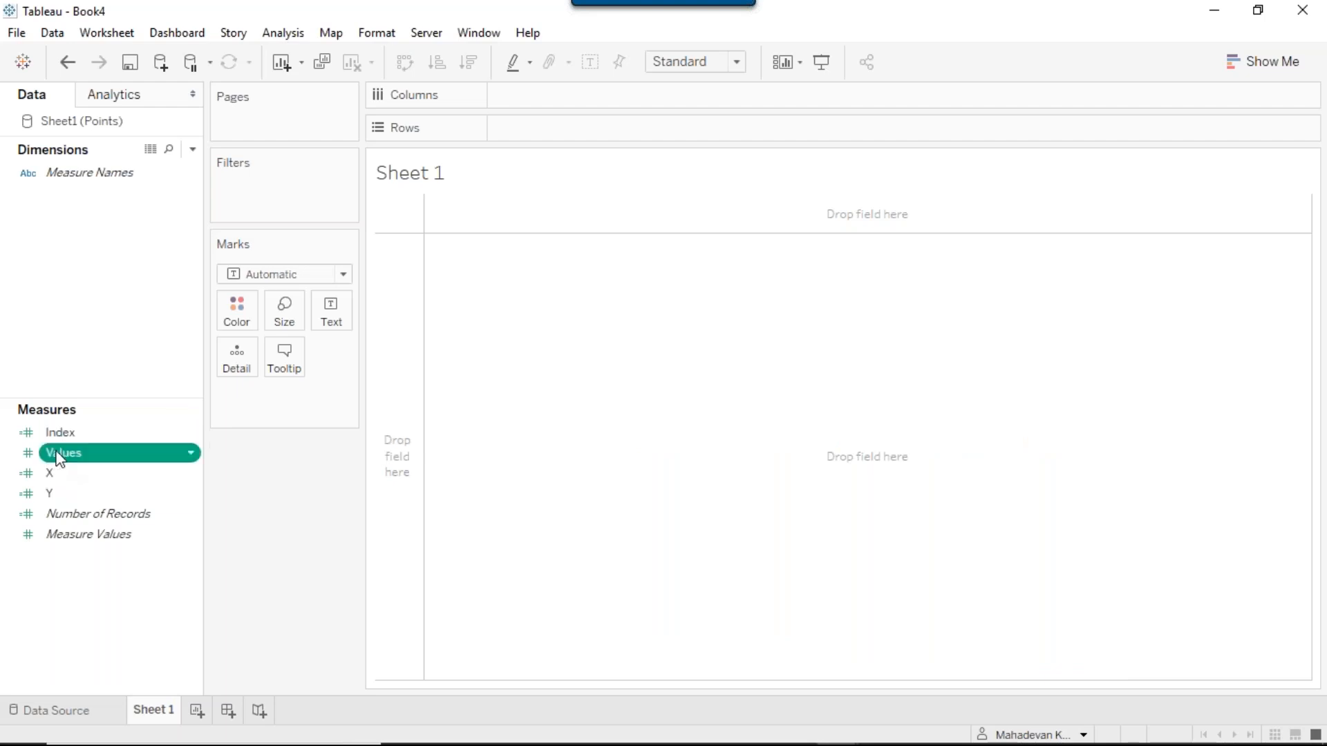
mouse_move(163, 190)
left_click(269, 243)
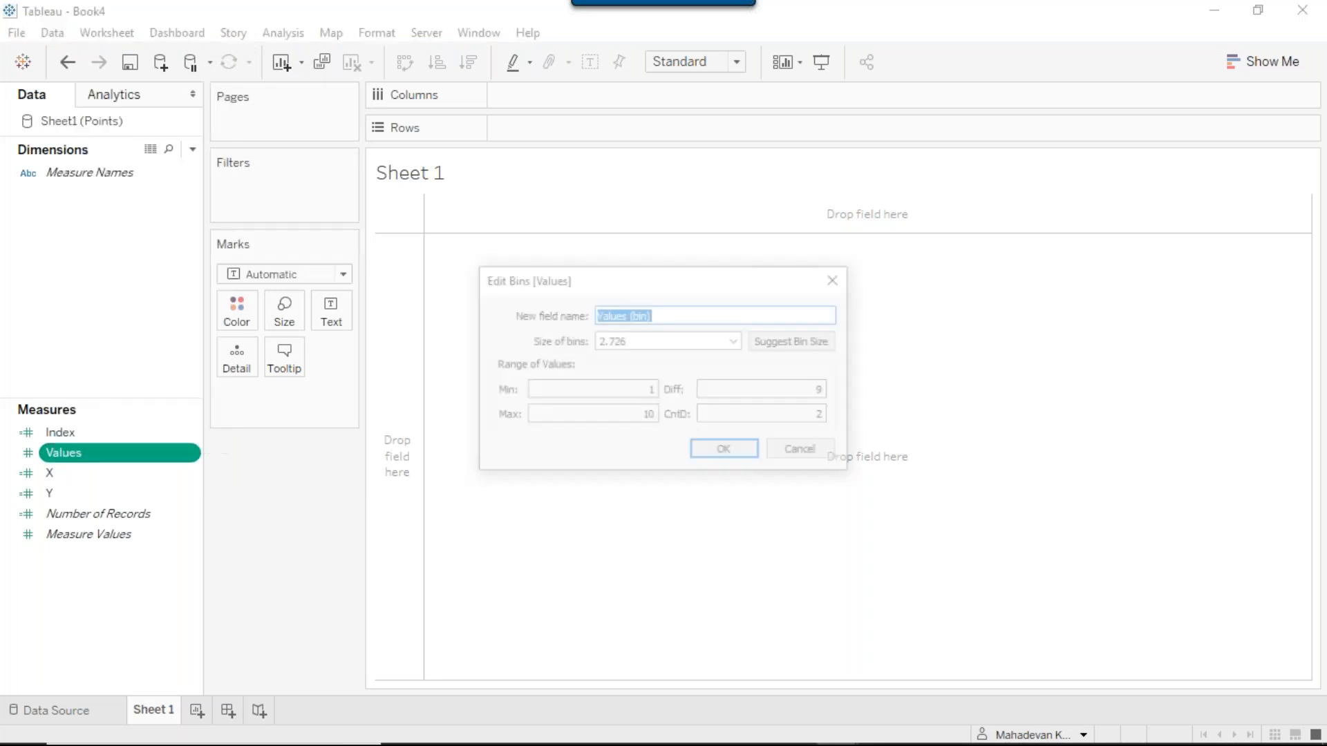
left_click(667, 343)
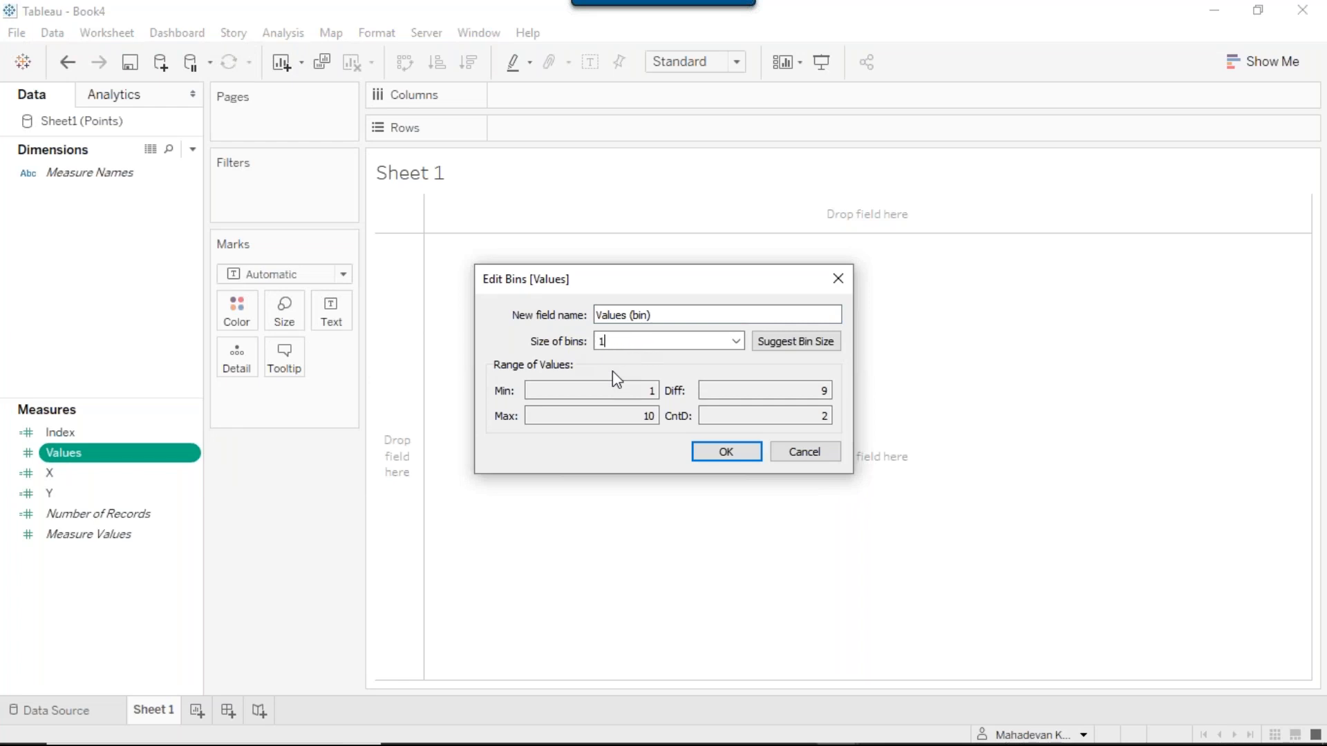
left_click(726, 452)
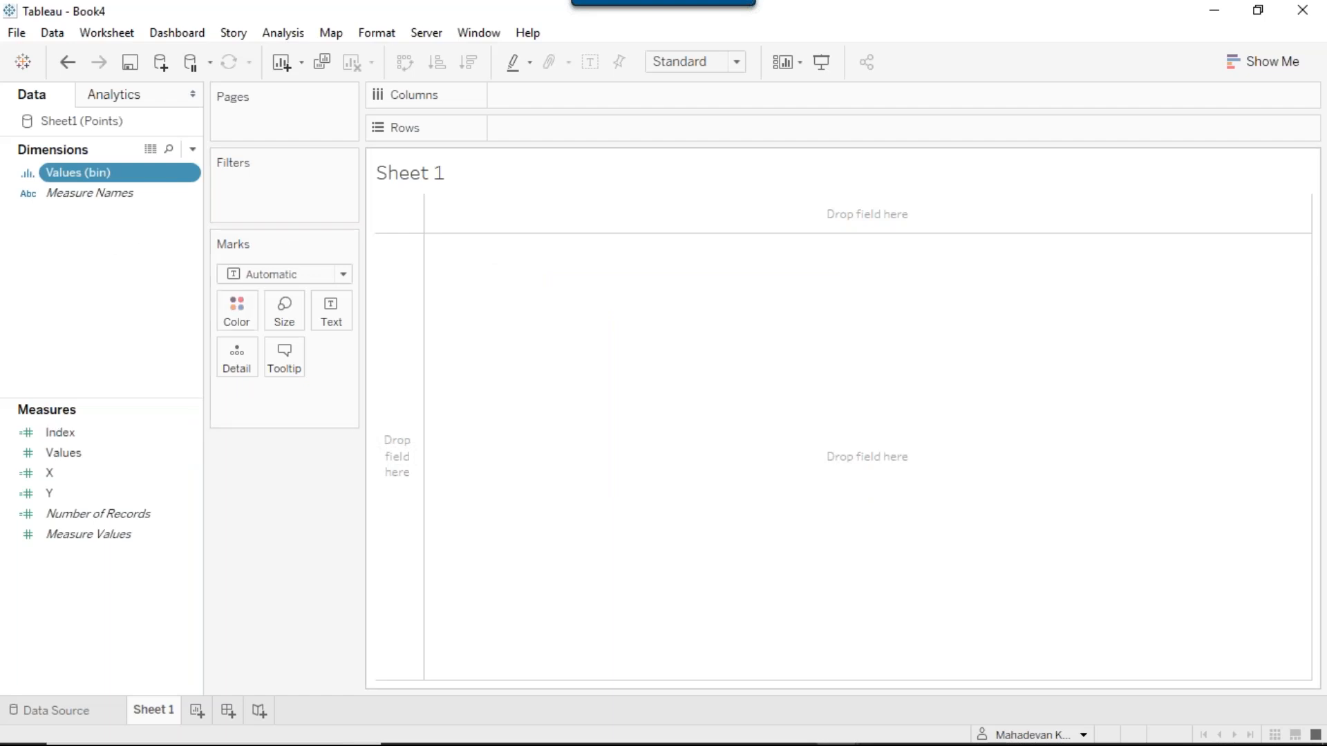
Place X on Columns and Y on Rows, and add the Index and Values measures to Detail on the Marks card.
left_click(79, 474)
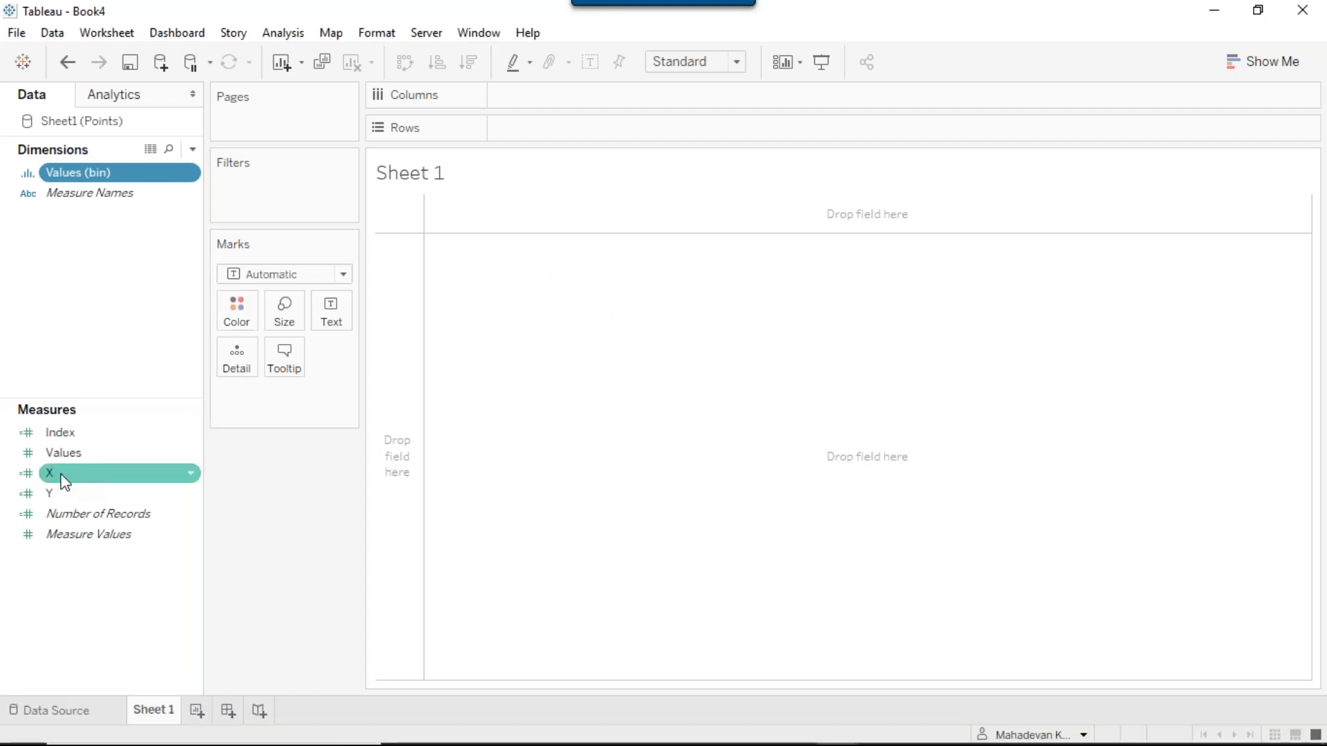
mouse_move(62, 481)
left_mouse_down()
mouse_move(550, 131)
mouse_move(545, 98)
left_mouse_up()
left_click_drag(66, 493, 542, 131)
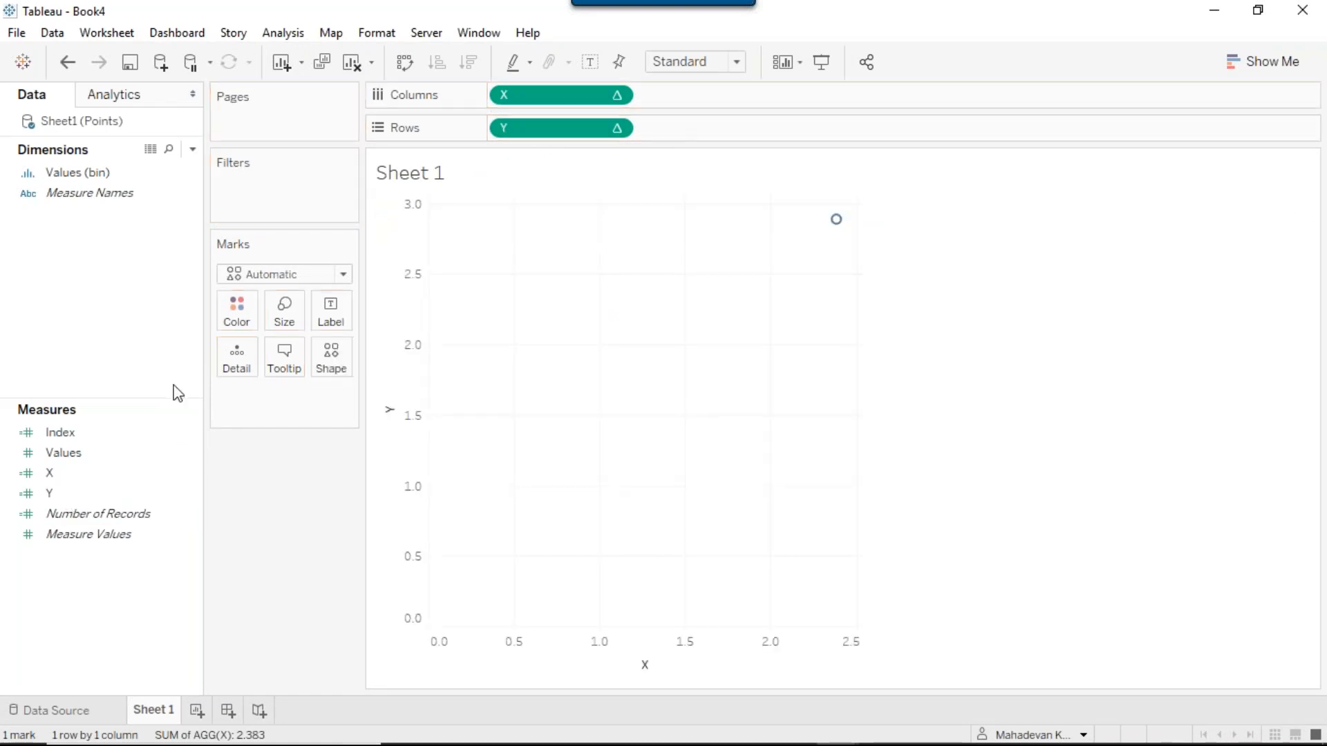
left_click_drag(64, 440, 237, 359)
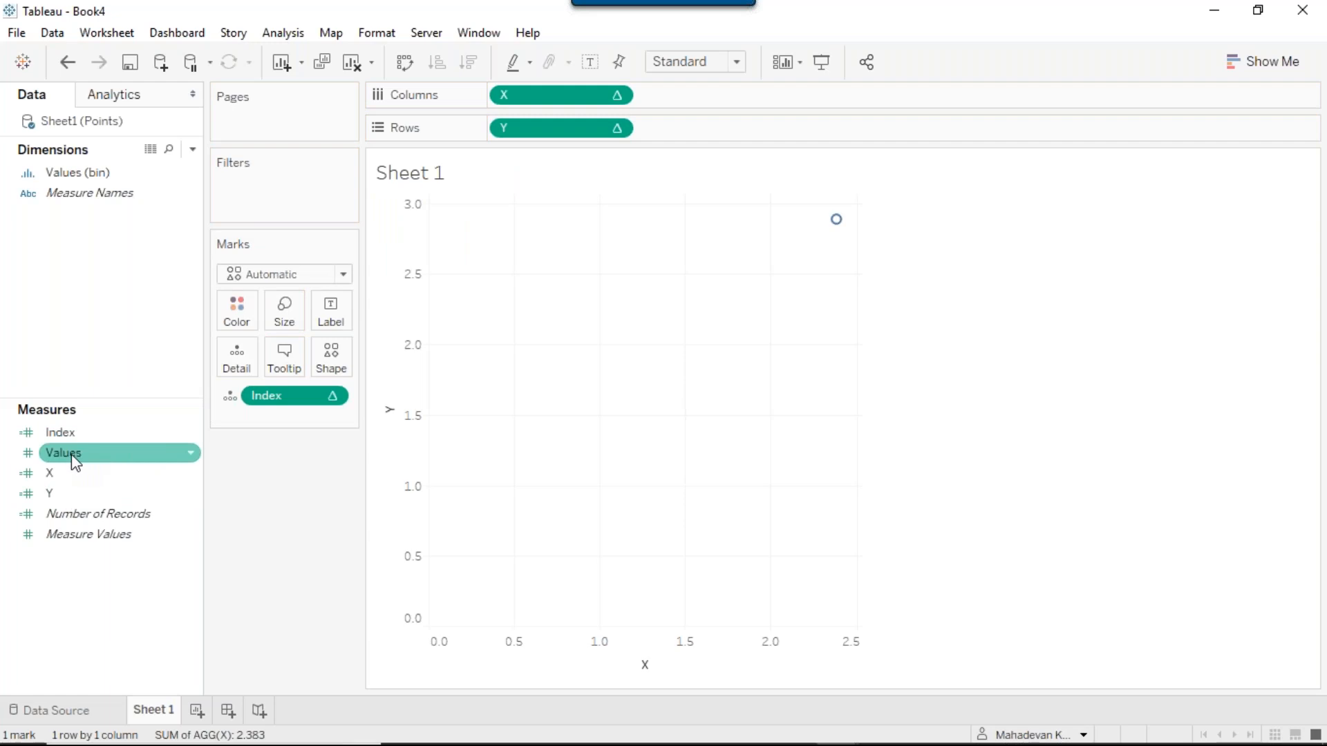
left_click_drag(76, 462, 237, 360)
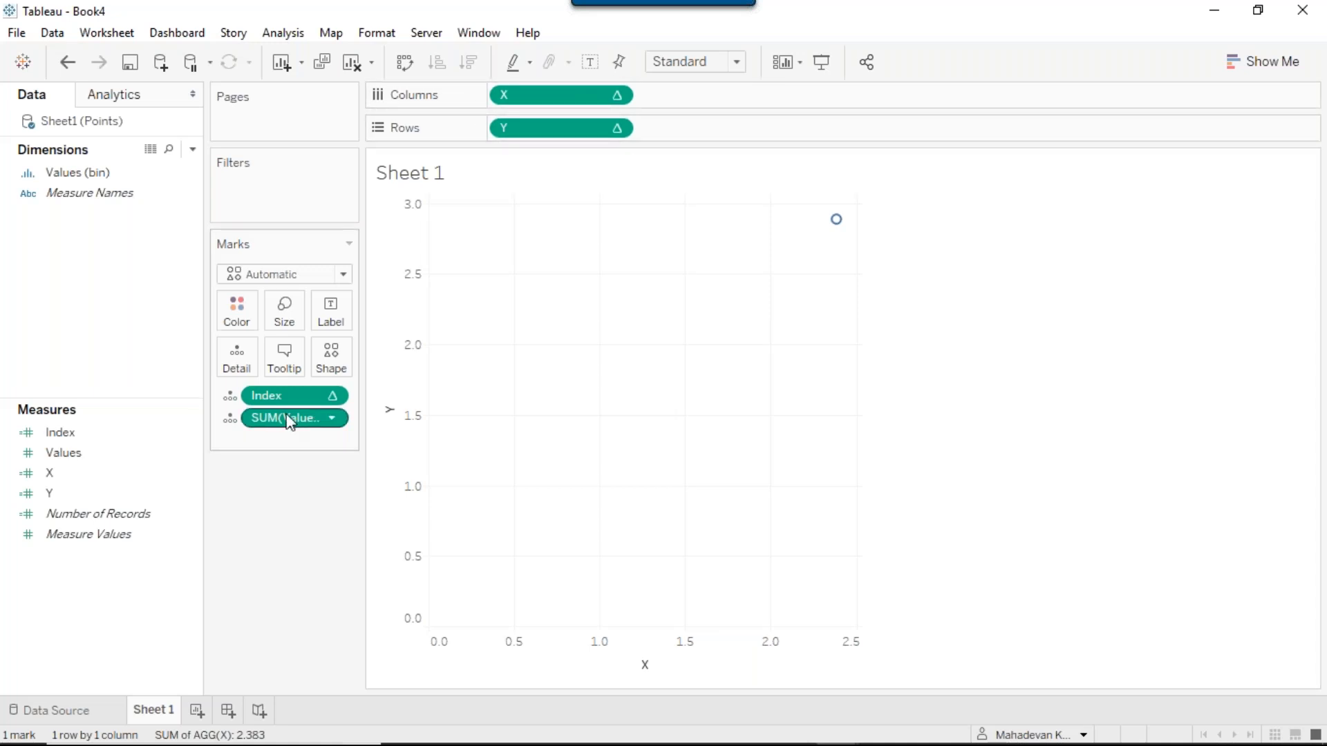
left_click(616, 95)
mouse_move(653, 366)
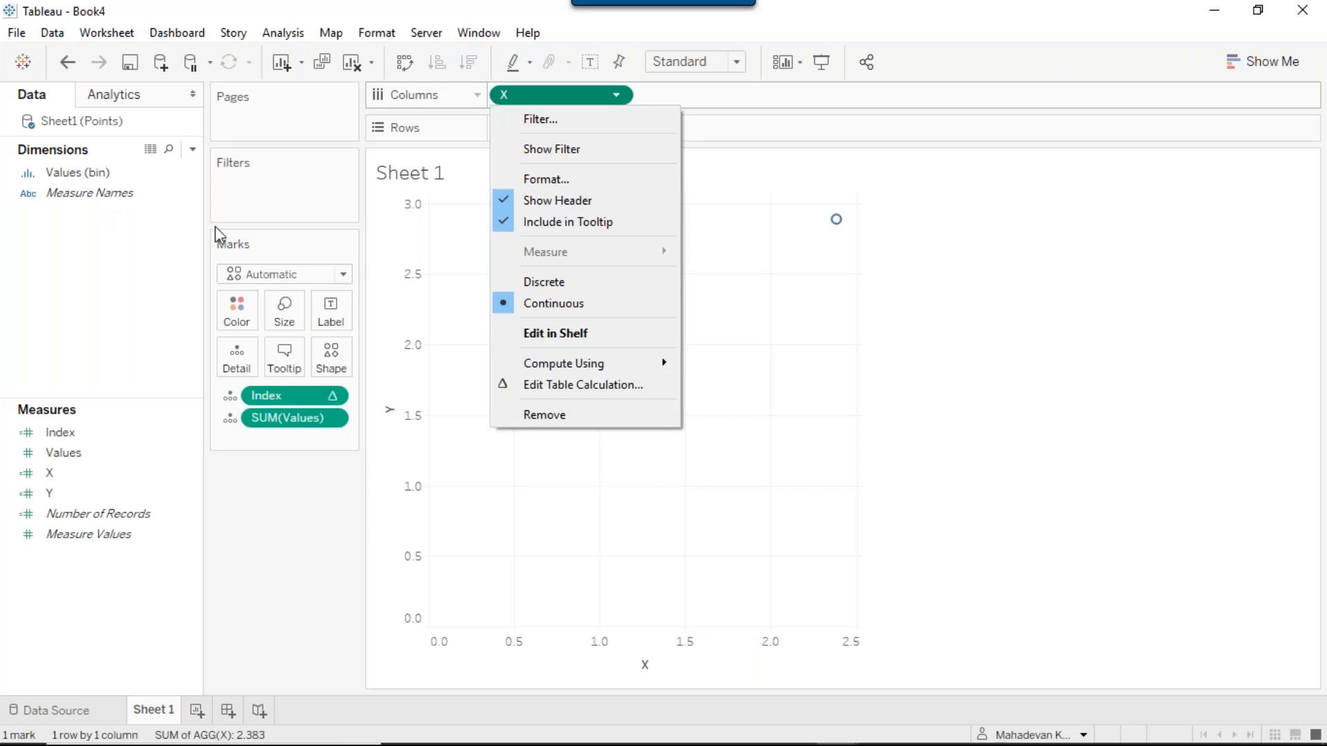
left_click(260, 555)
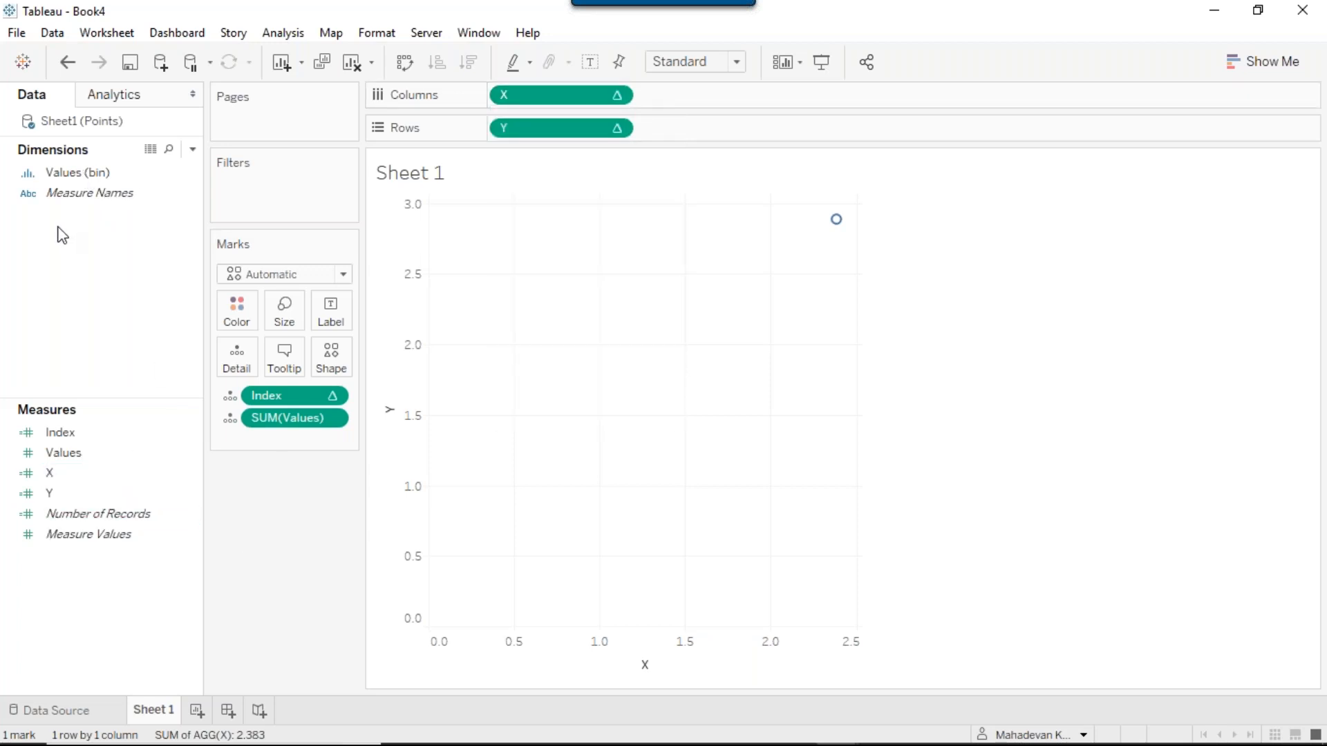
Add Values (bin) to Detail and set both the X and Y table calculations to compute using Values (bin).
left_click_drag(63, 178, 235, 356)
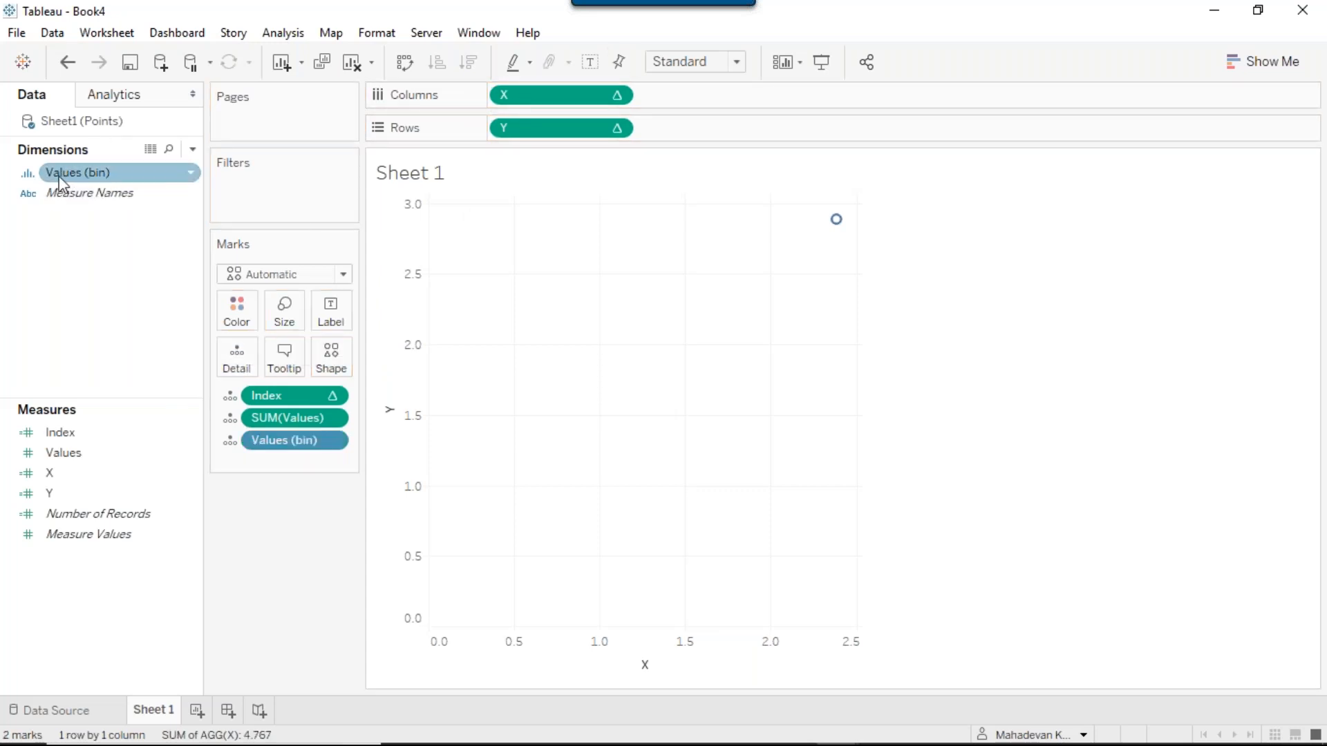
left_click(616, 95)
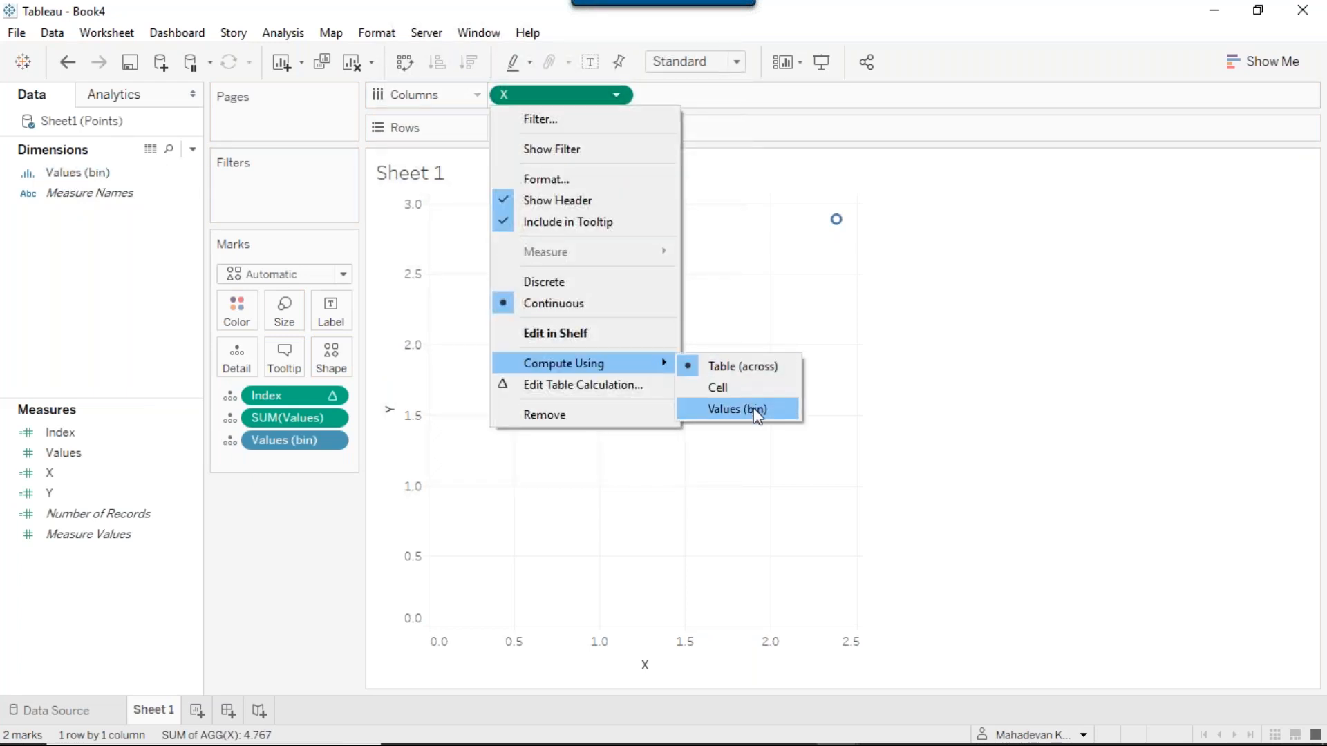
left_click(757, 413)
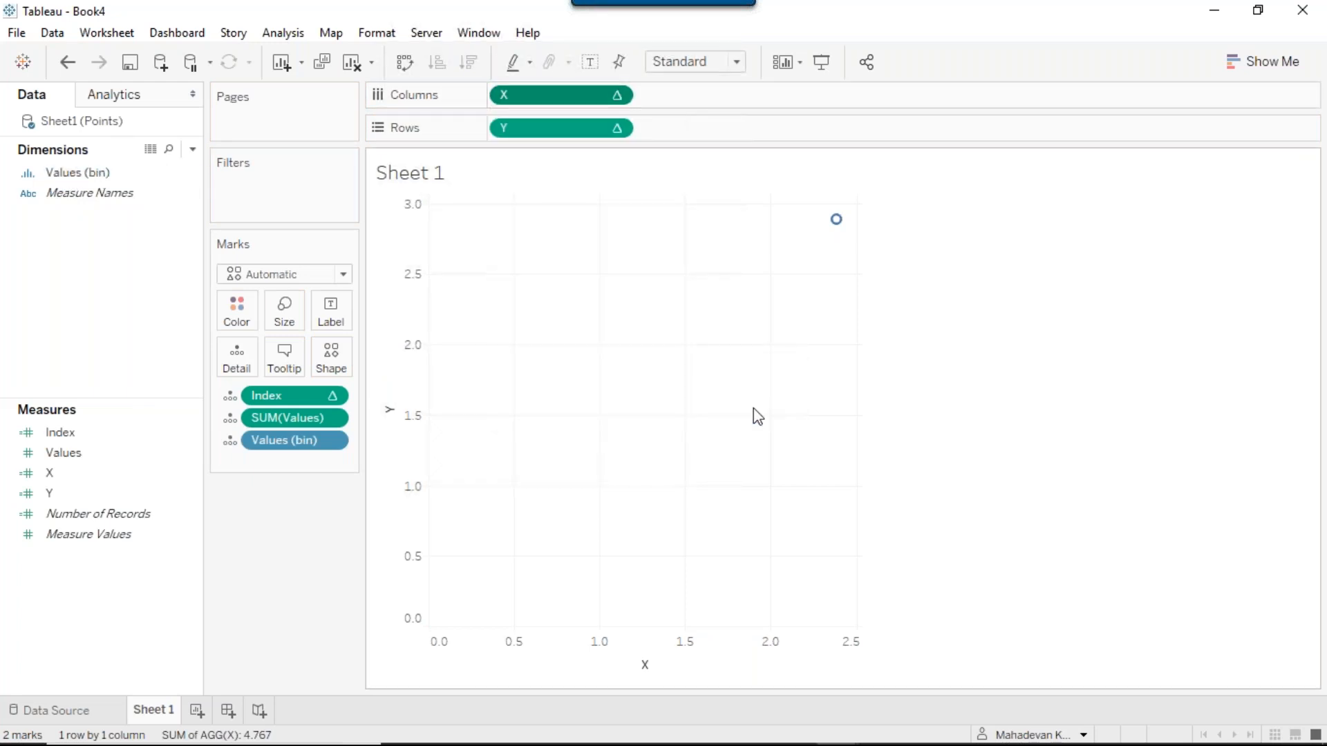
left_click(616, 128)
mouse_move(644, 400)
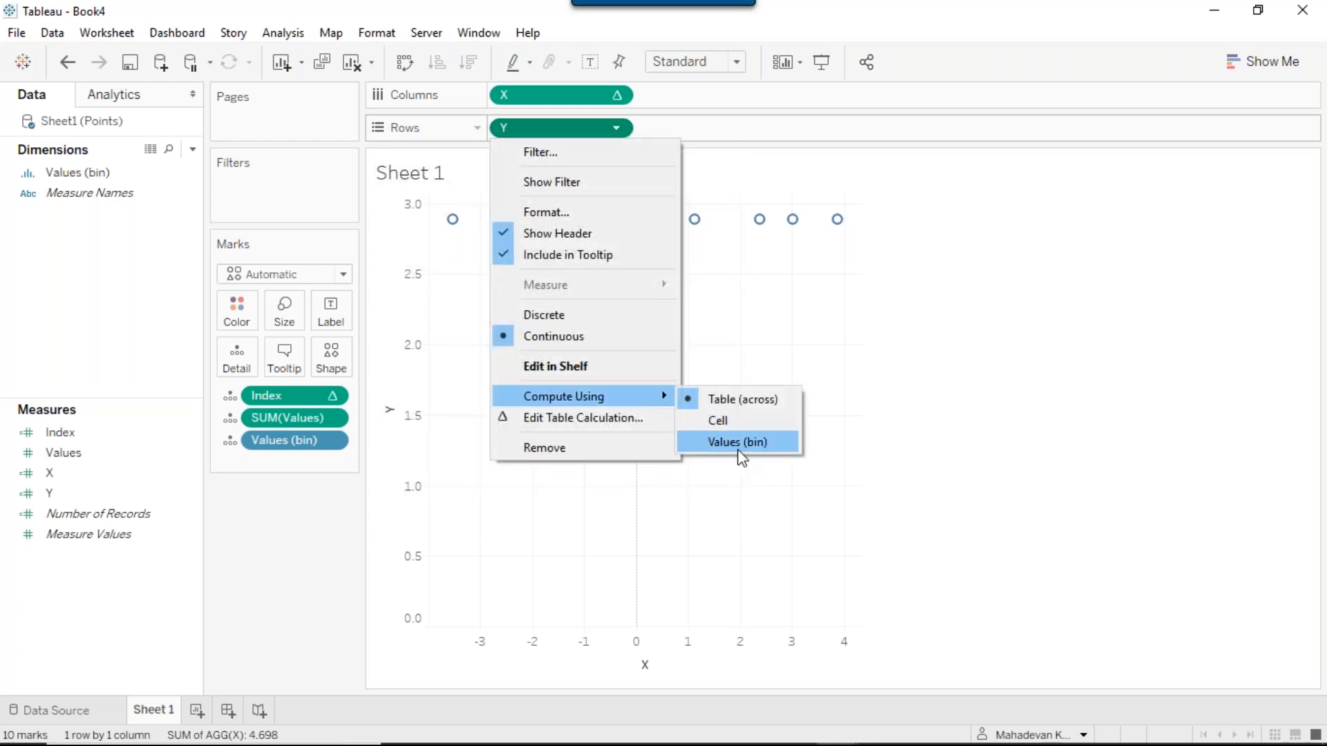
left_click(731, 442)
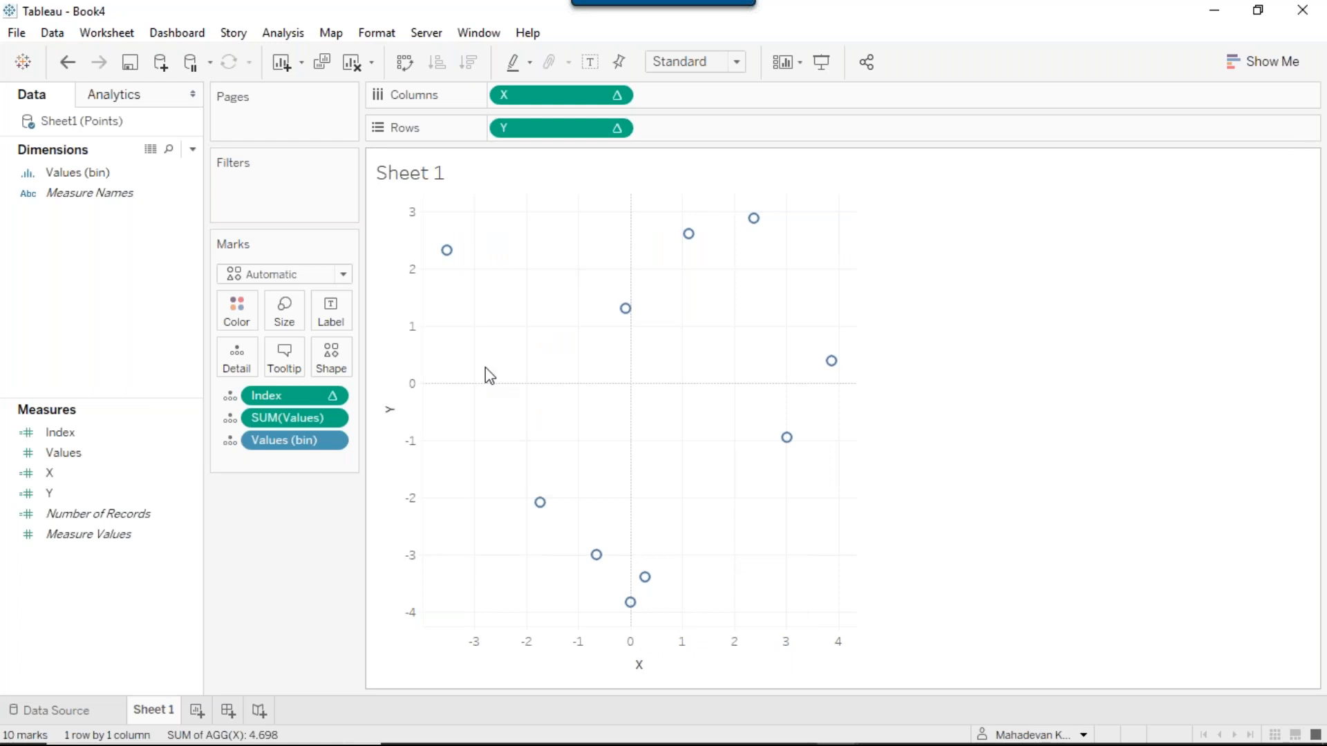
Switch to the Points workbook in Excel, set cell A3 under VALUES to 100, and save the workbook.
mouse_move(655, 573)
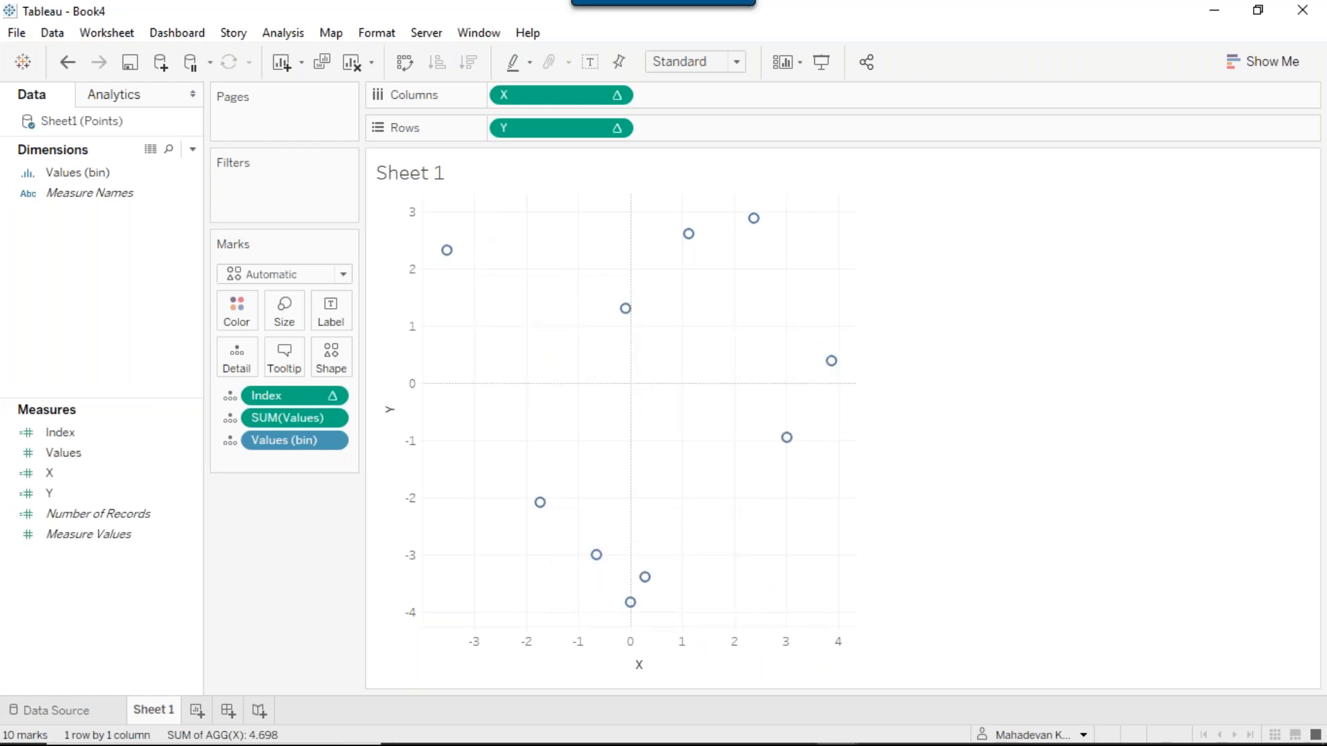
mouse_move(902, 741)
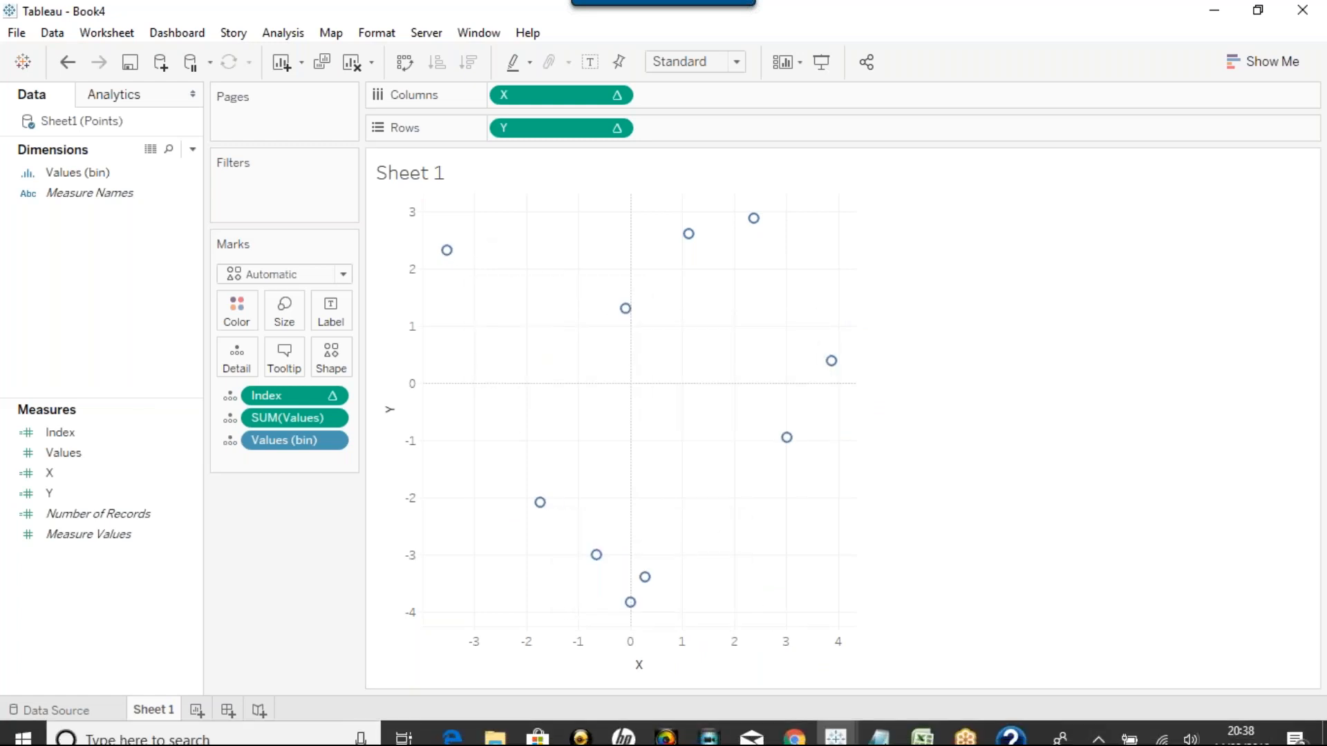
left_click(880, 738)
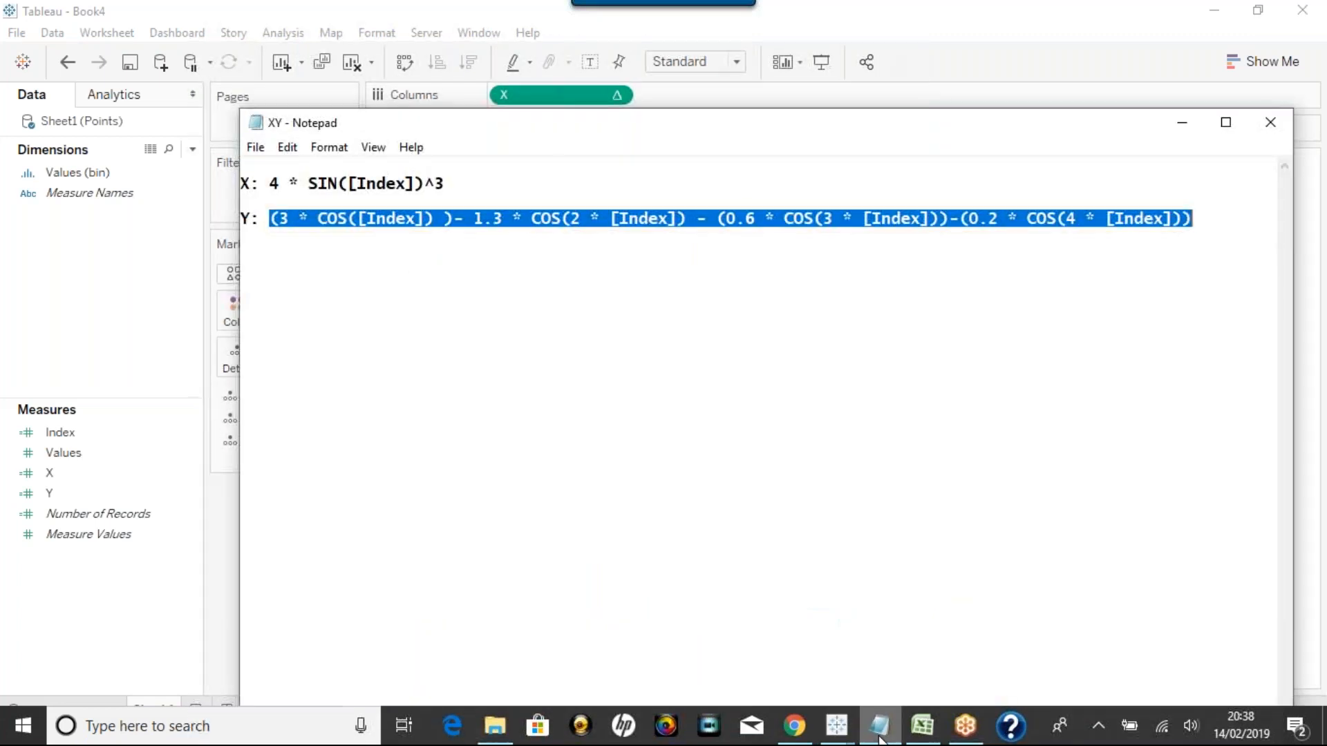
left_click(929, 731)
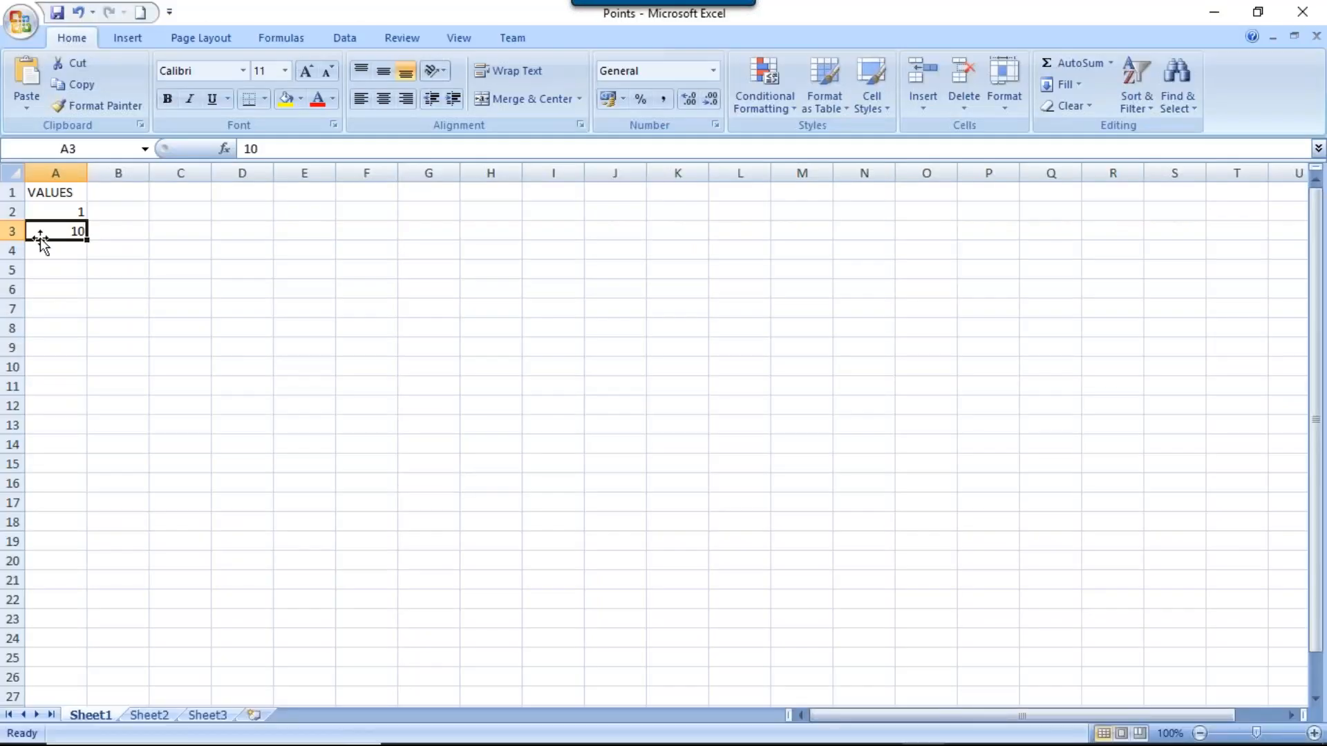
type("100")
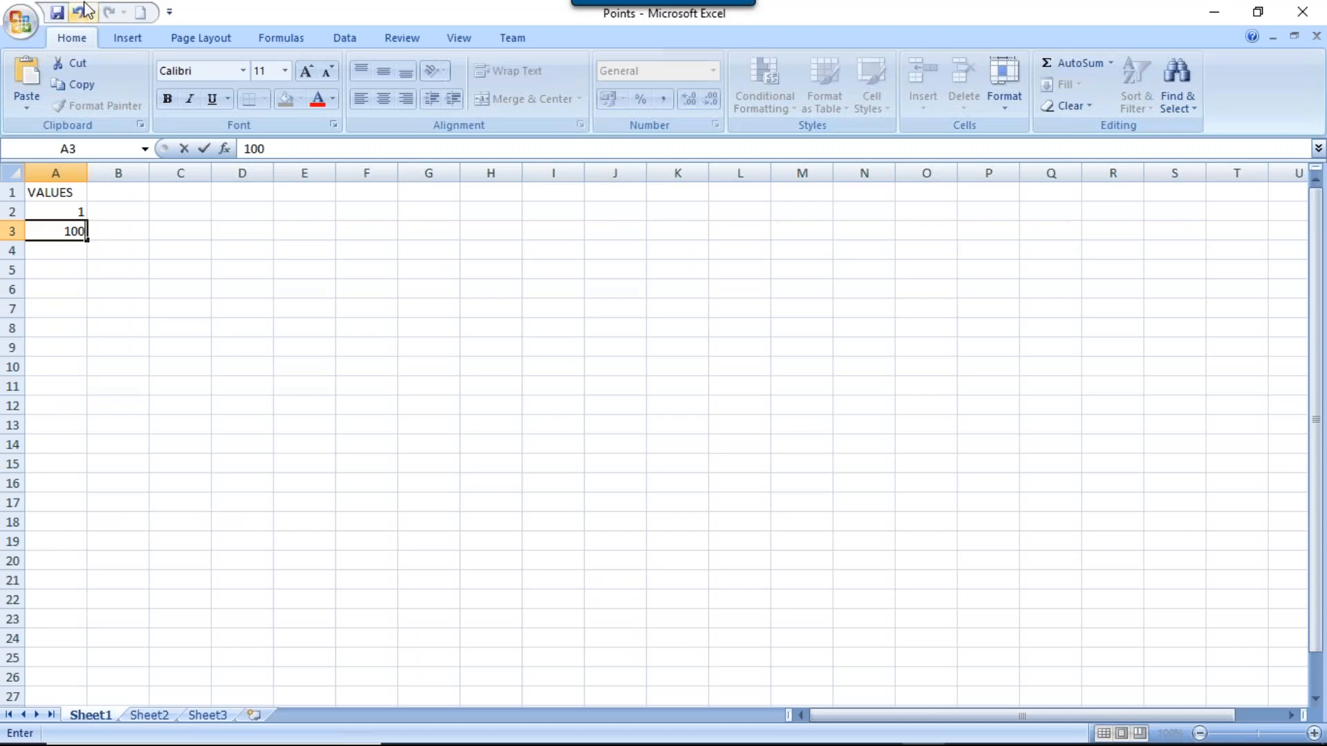
left_click(56, 18)
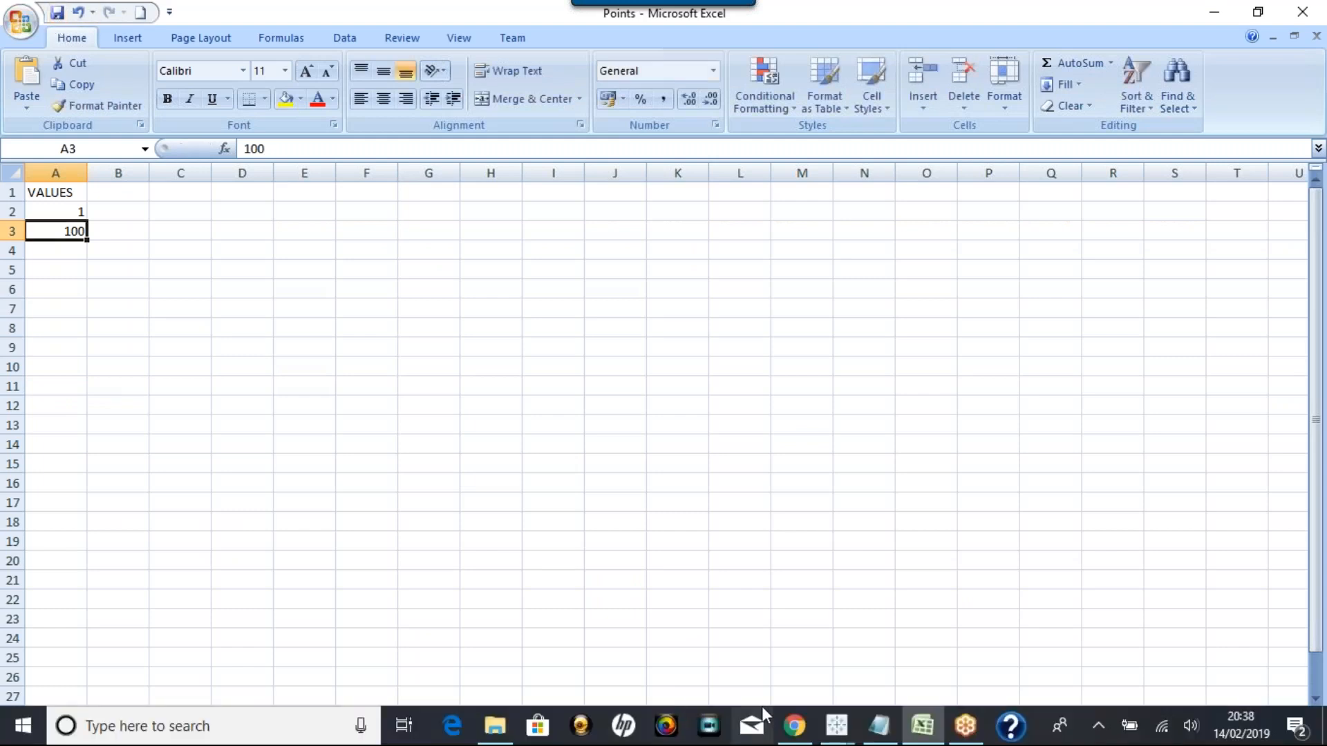
Switch back to Book4 in Tableau, refresh the Sheet1 (Points) data source, and inspect marks along the heart's lower-left edge.
mouse_move(840, 735)
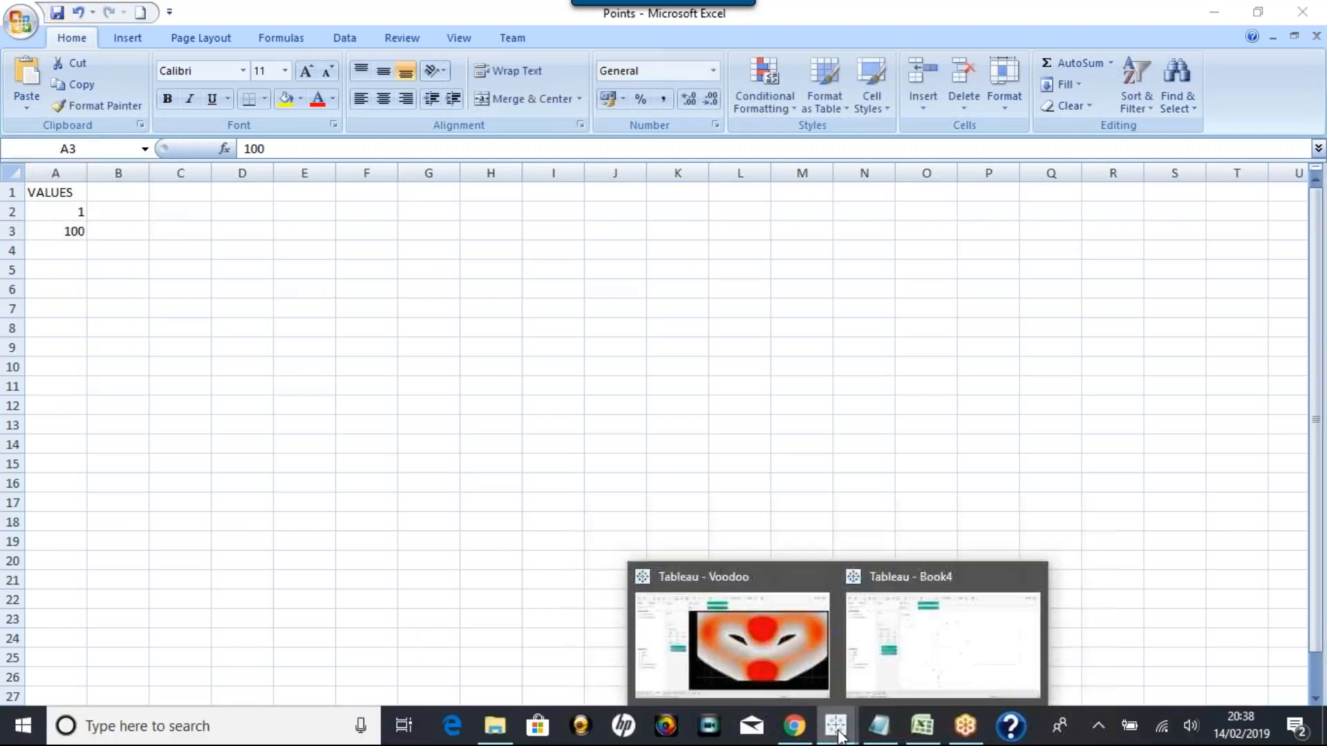
left_click(945, 668)
right_click(78, 123)
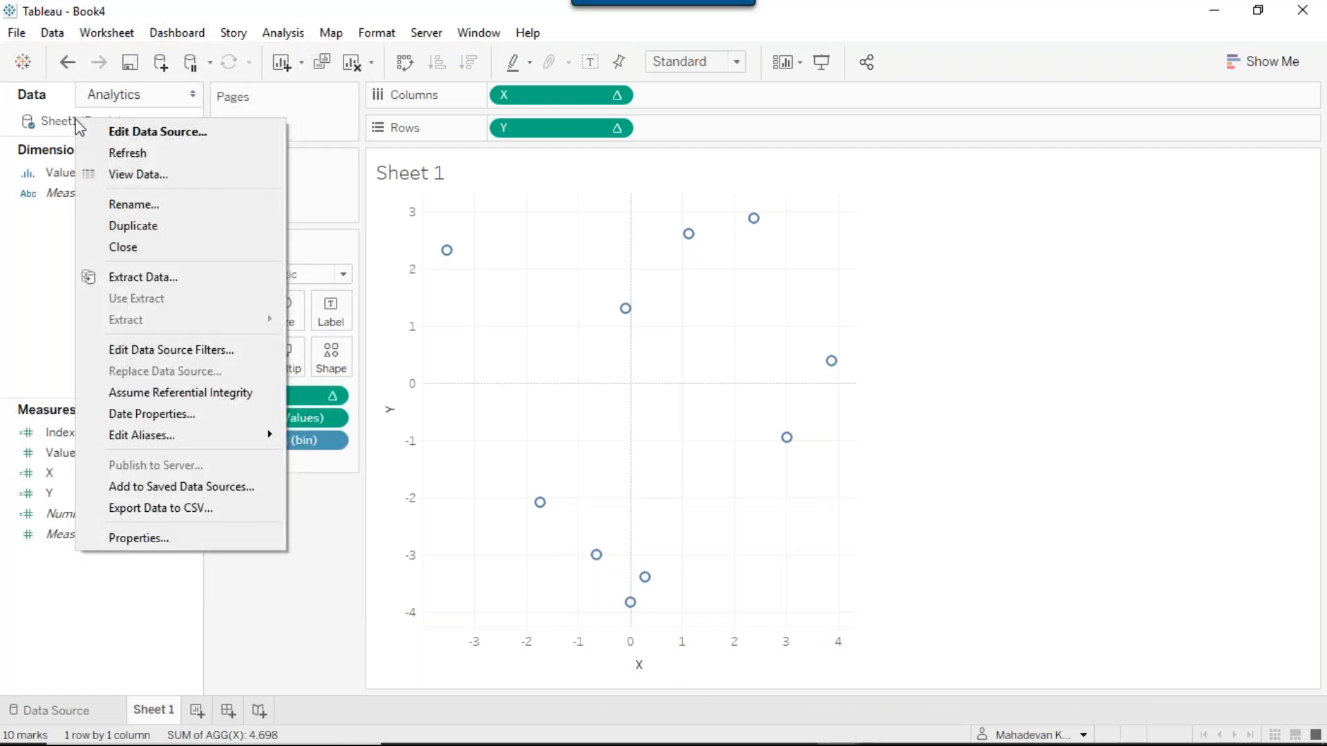
left_click(112, 152)
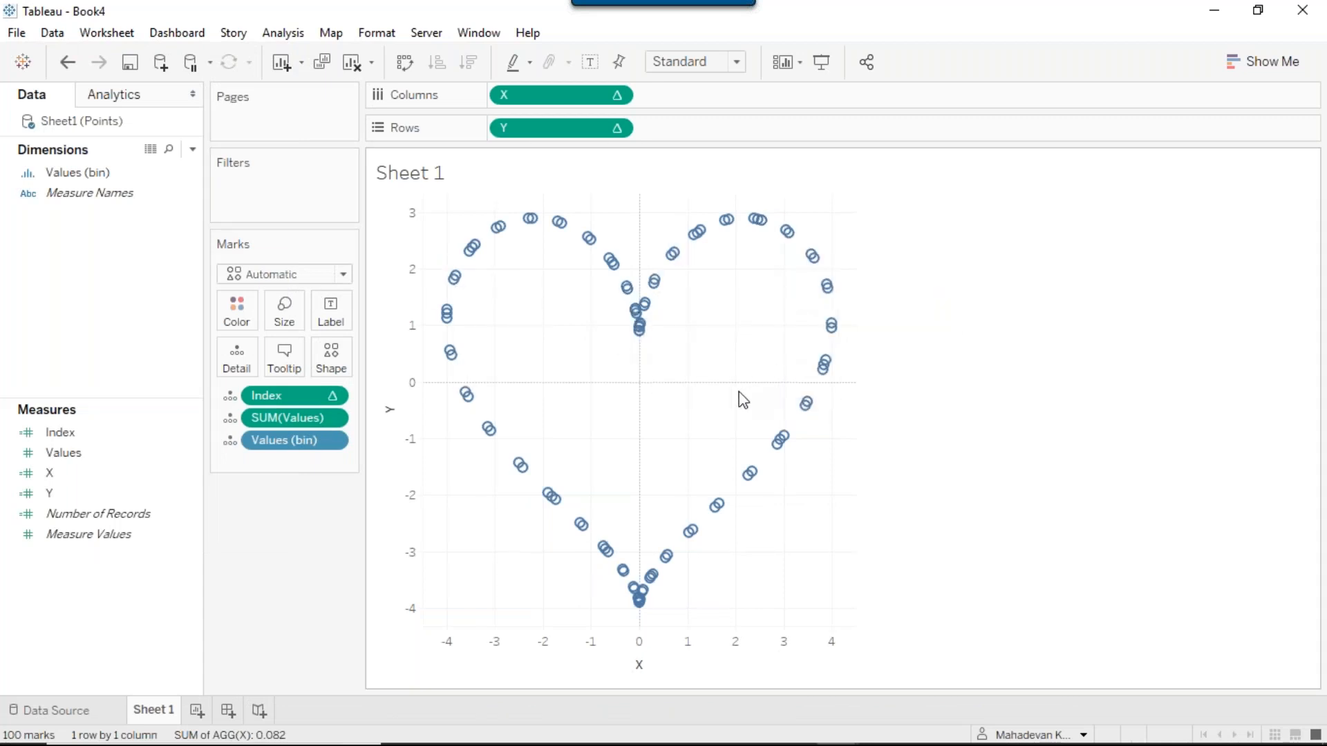
mouse_move(467, 395)
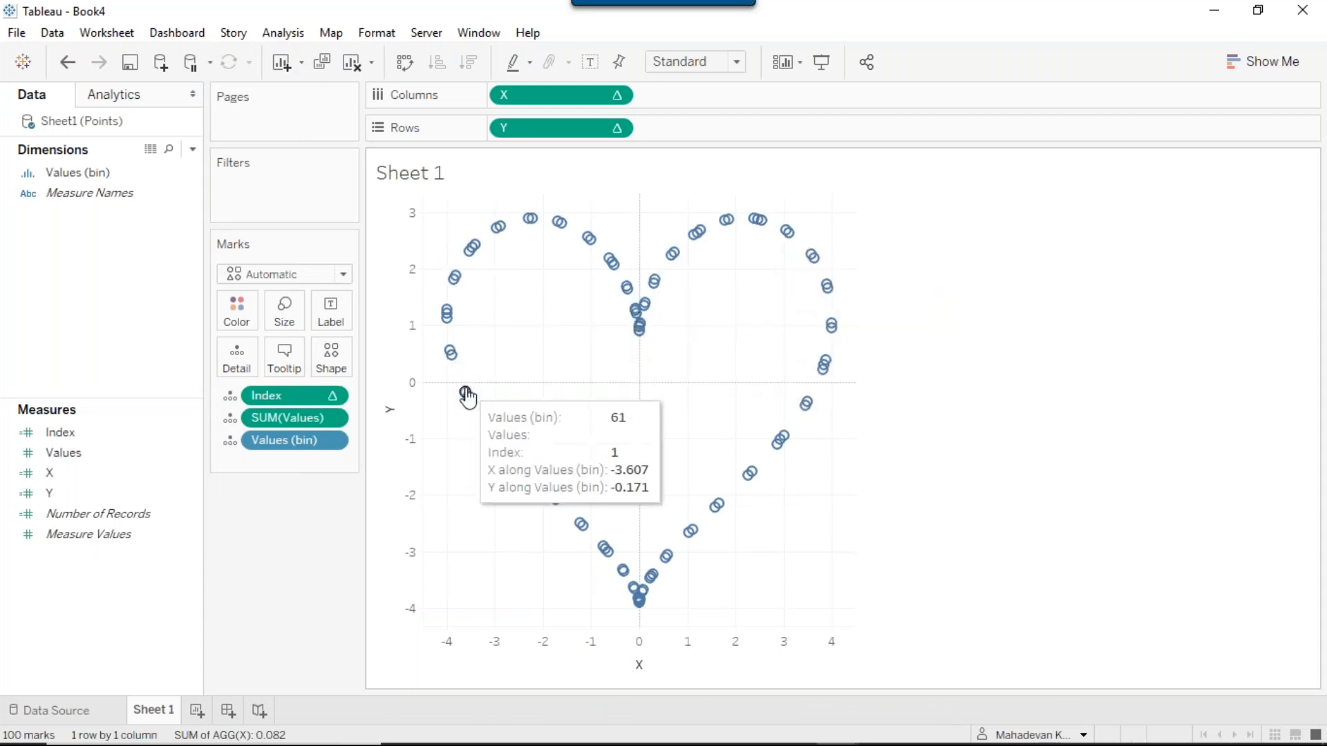
mouse_move(516, 461)
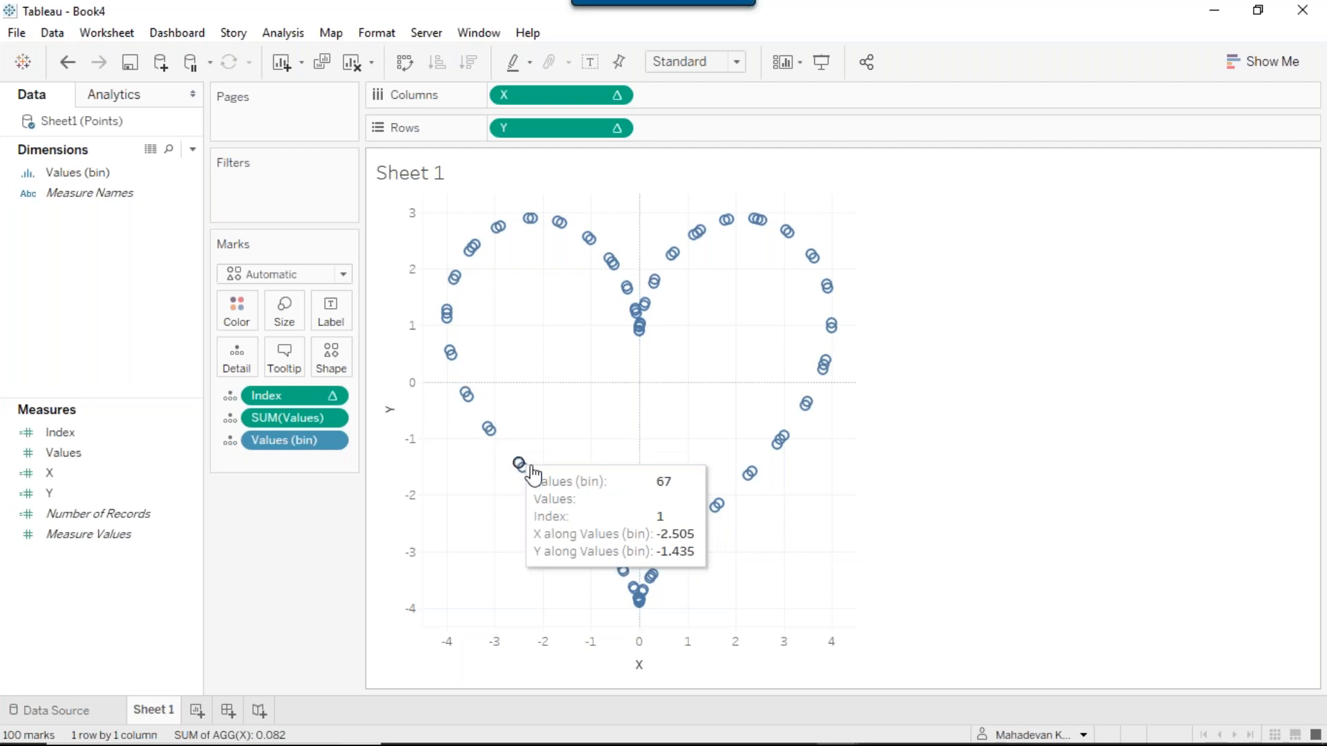
Return to the Points workbook in Excel, set cell A3 to 2000, and save the workbook.
mouse_move(952, 739)
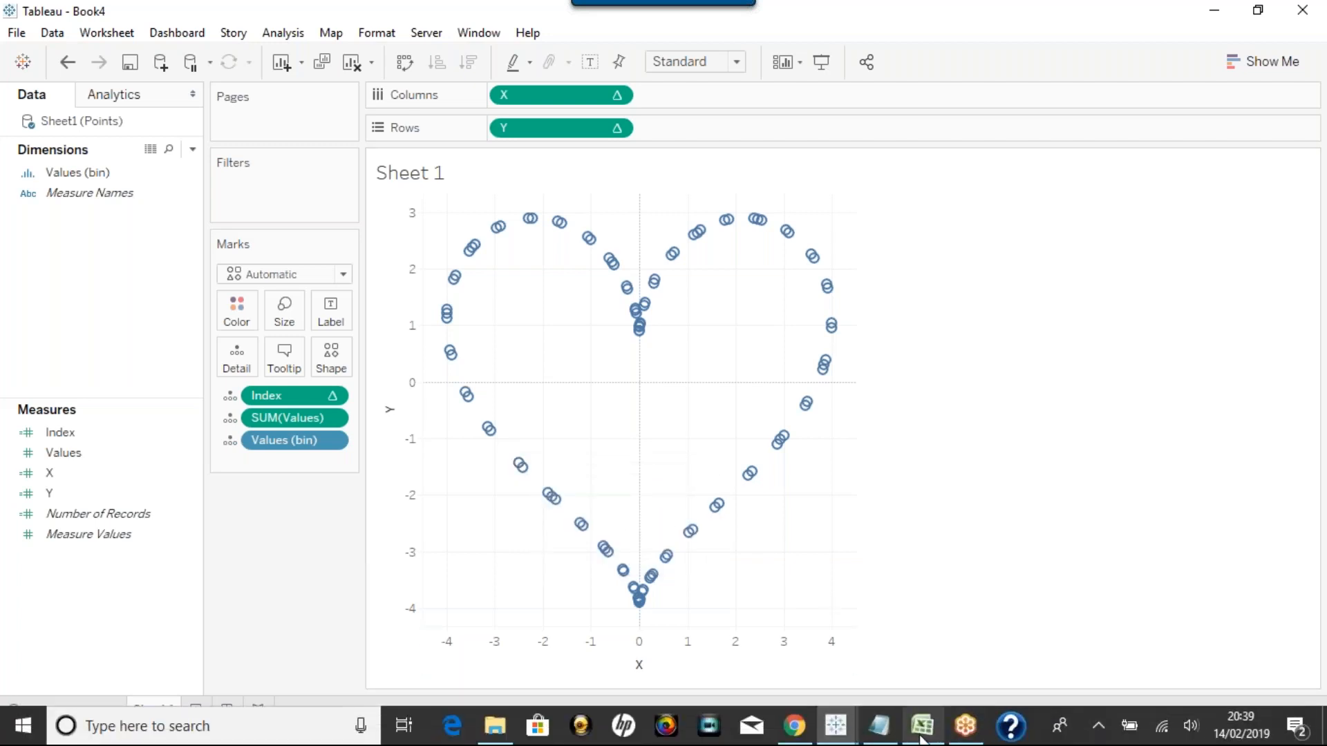
mouse_move(891, 738)
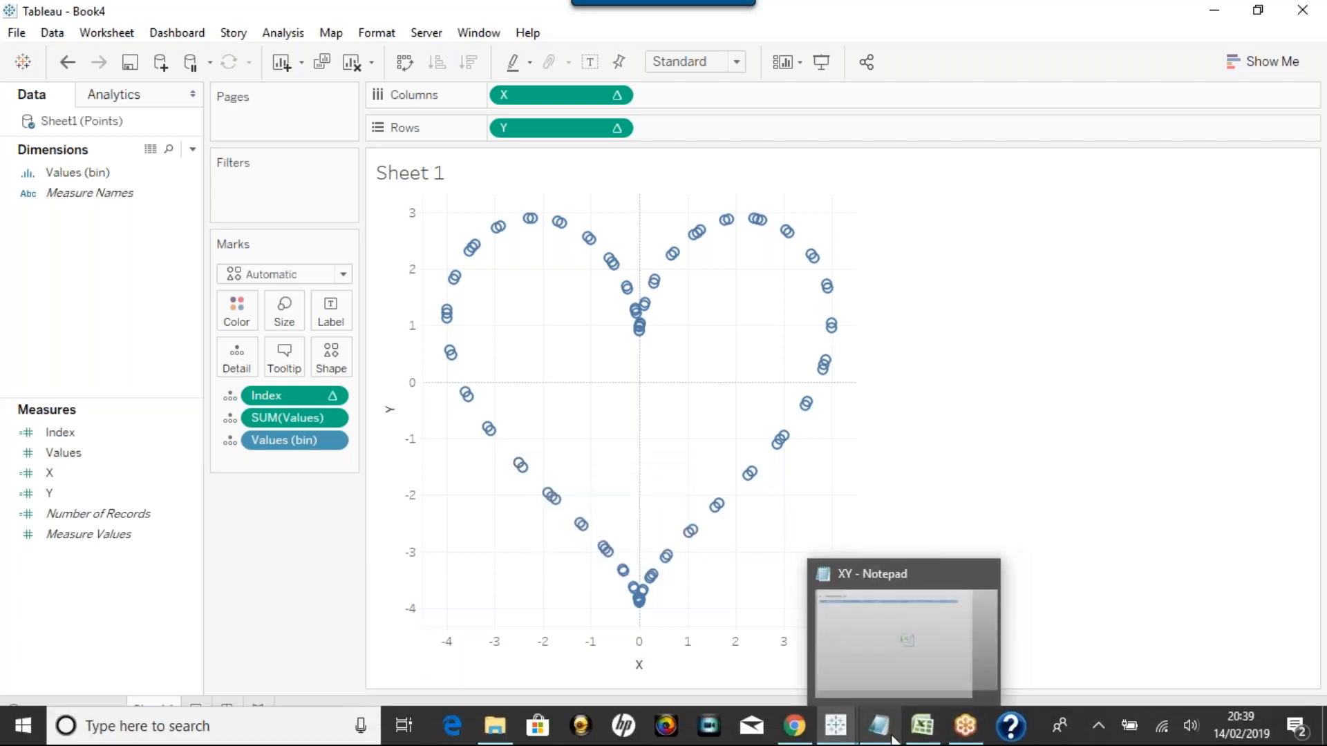
left_click(929, 738)
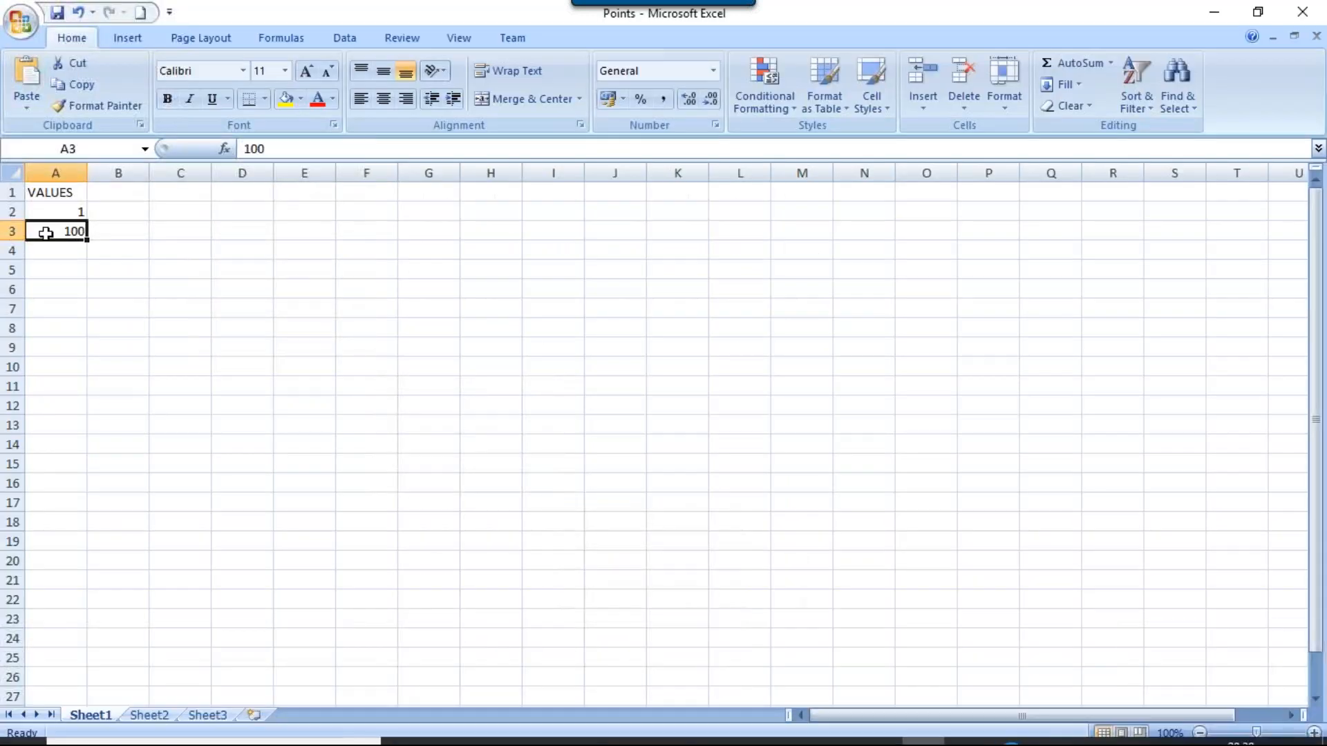
type("2000")
key("Return")
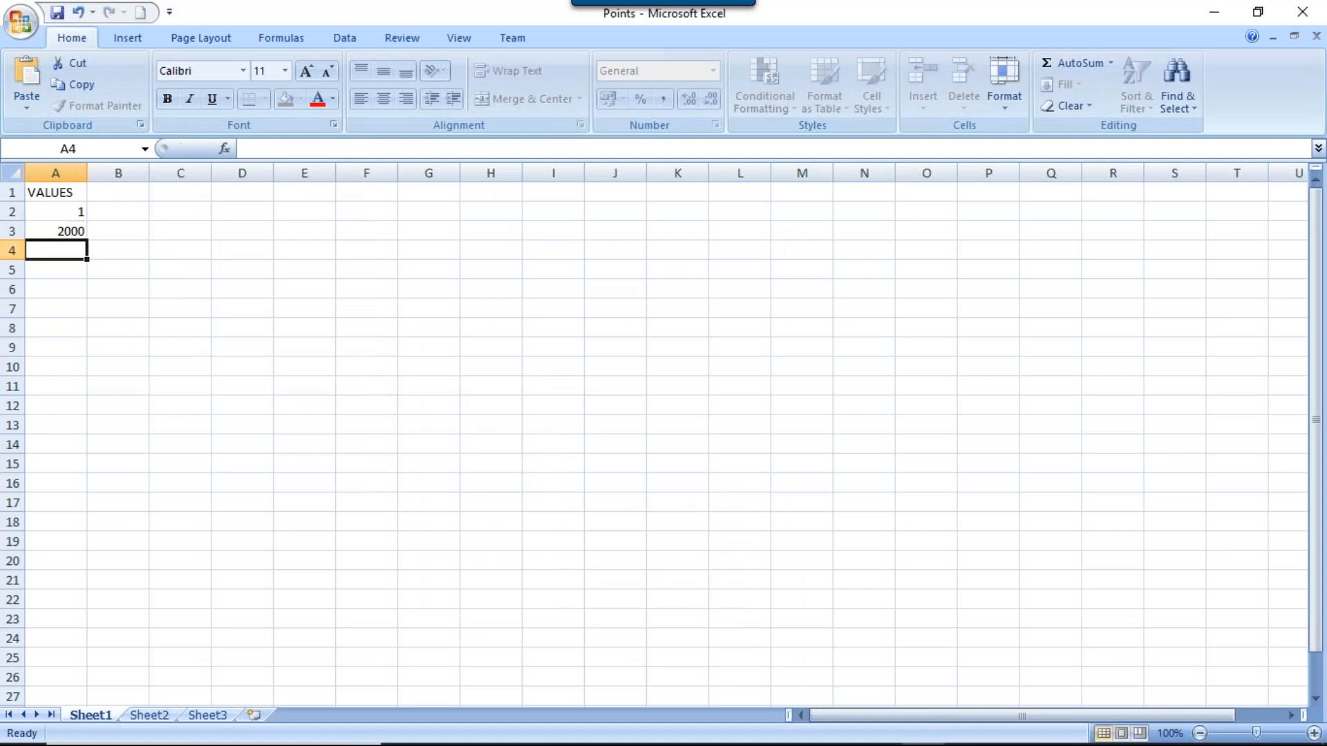
left_click(56, 13)
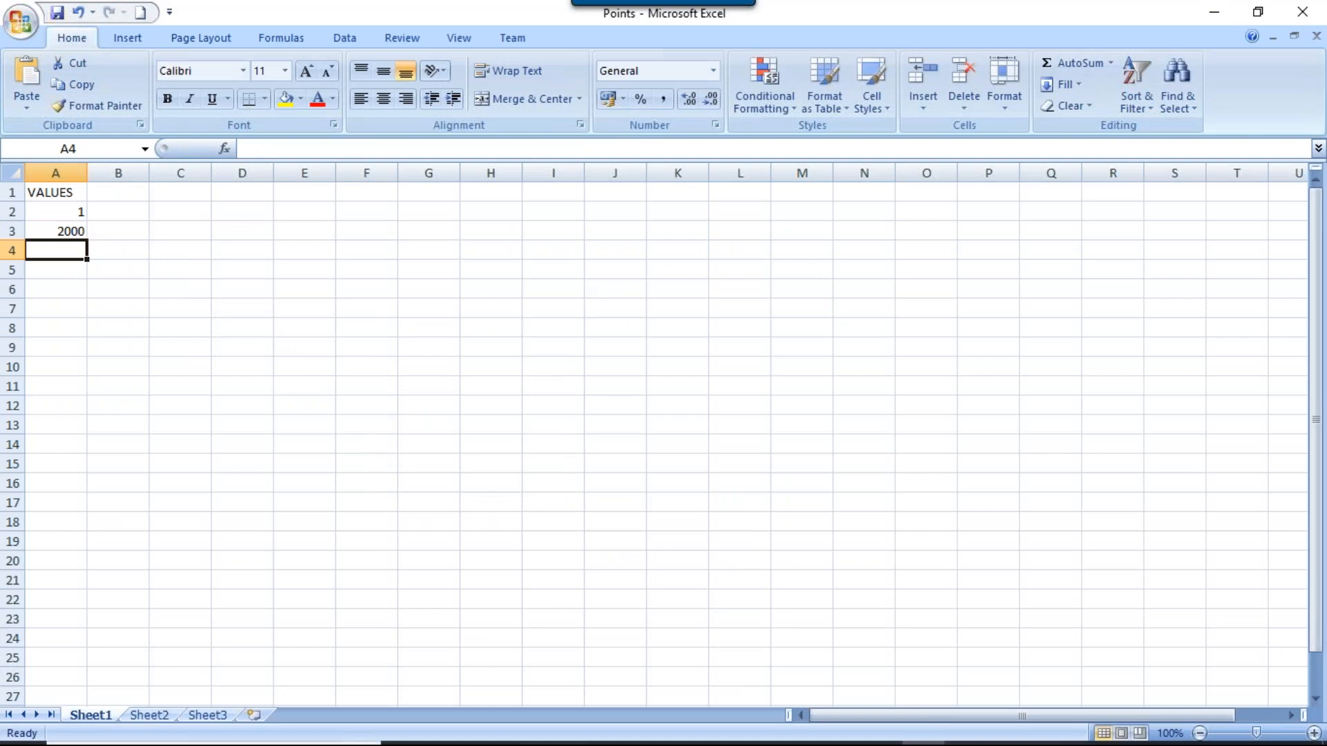
Switch to Book4 in Tableau and refresh the Sheet1 (Points) data source with the 2000 upper value.
mouse_move(898, 729)
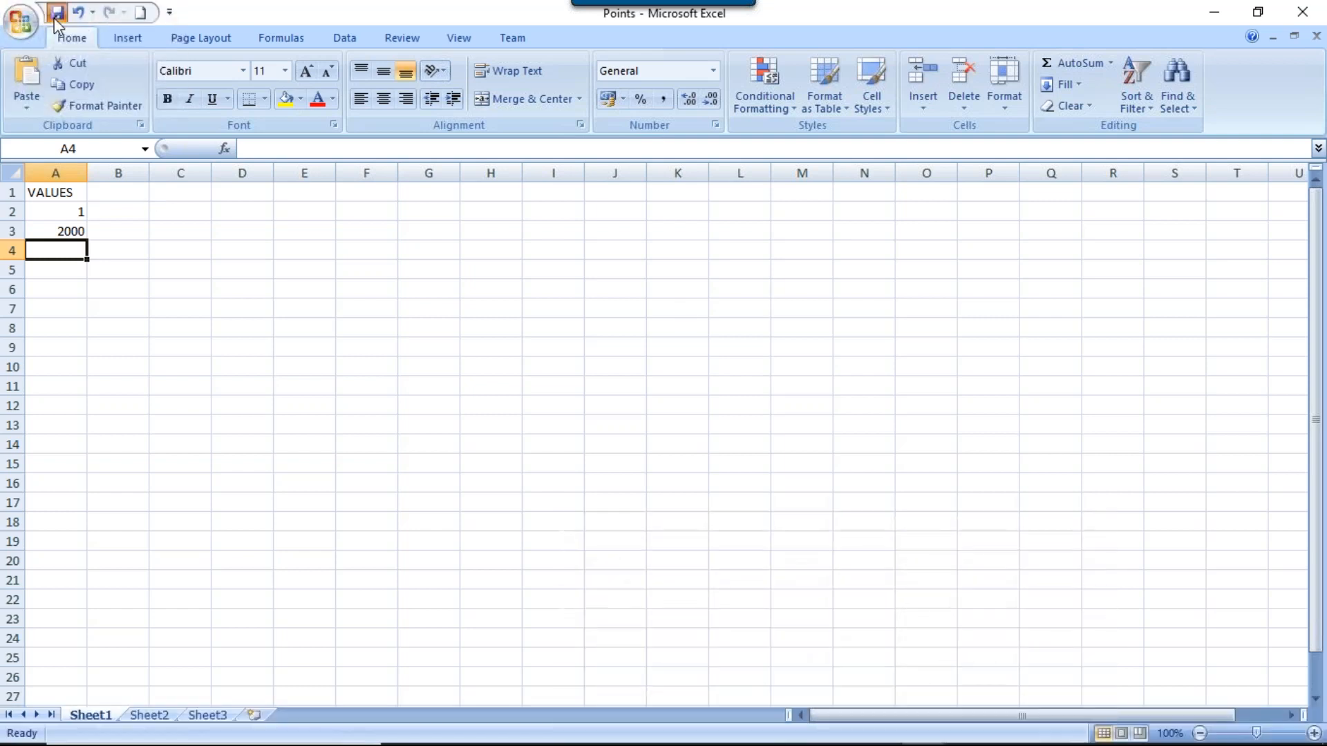
mouse_move(794, 742)
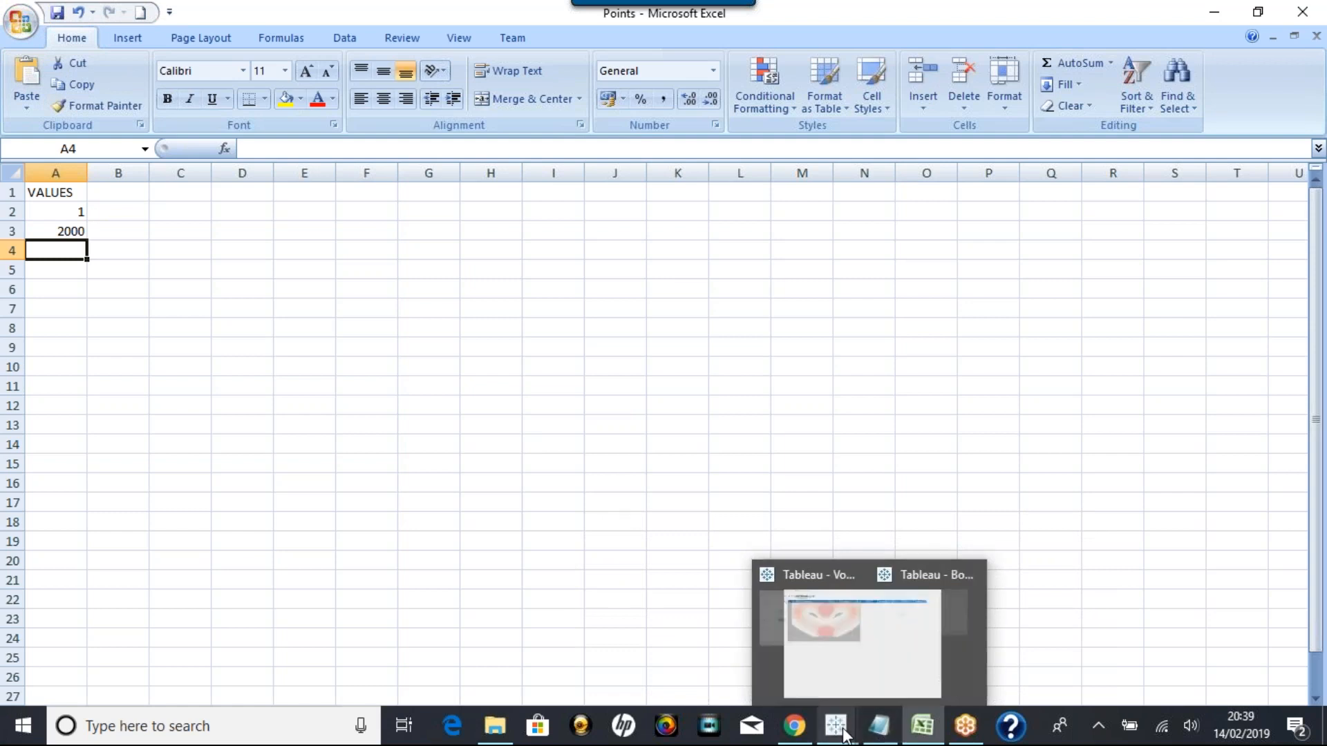
left_click(933, 635)
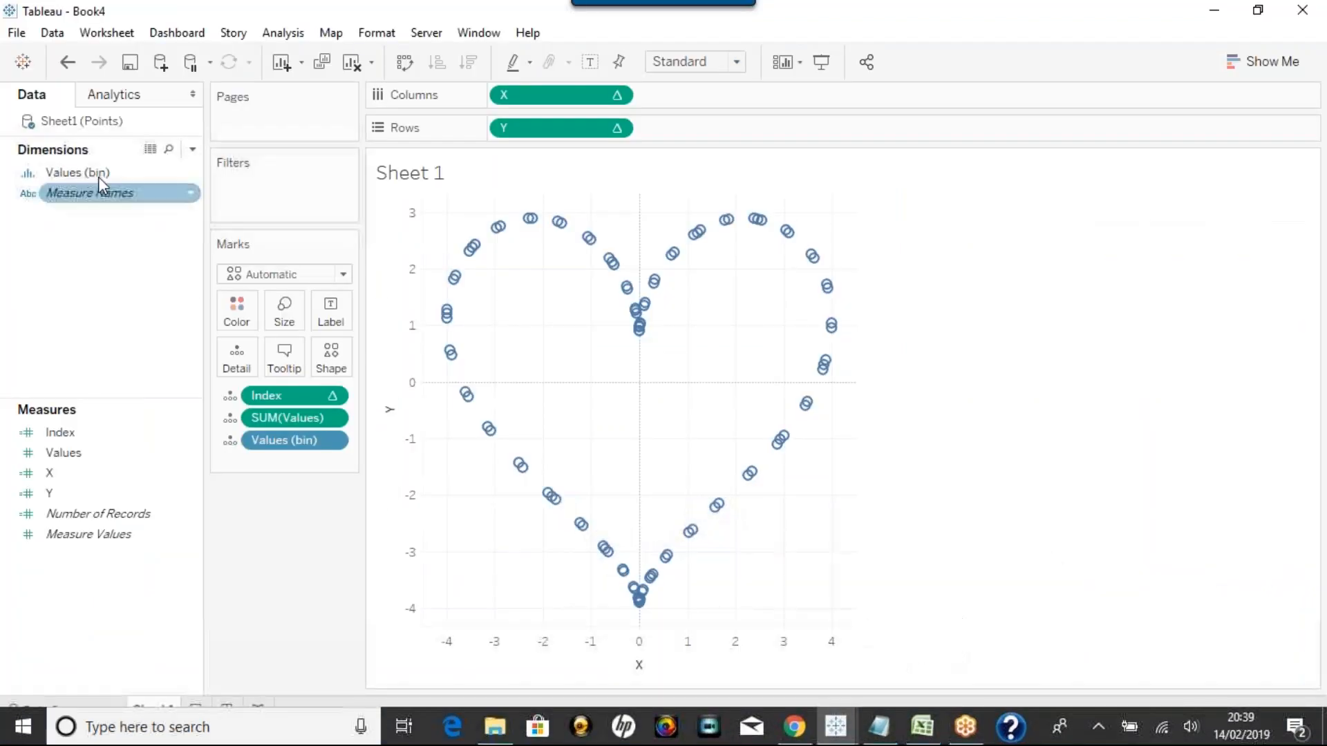
right_click(59, 123)
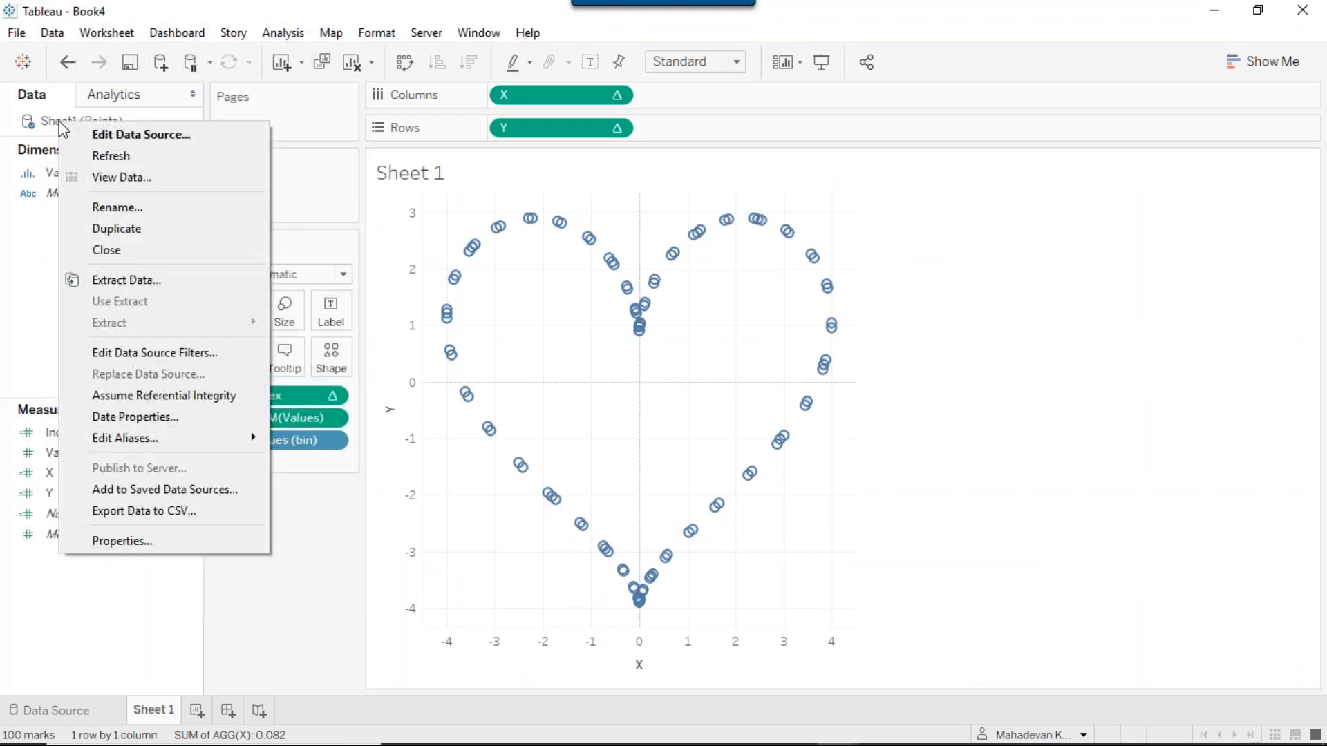
left_click(140, 153)
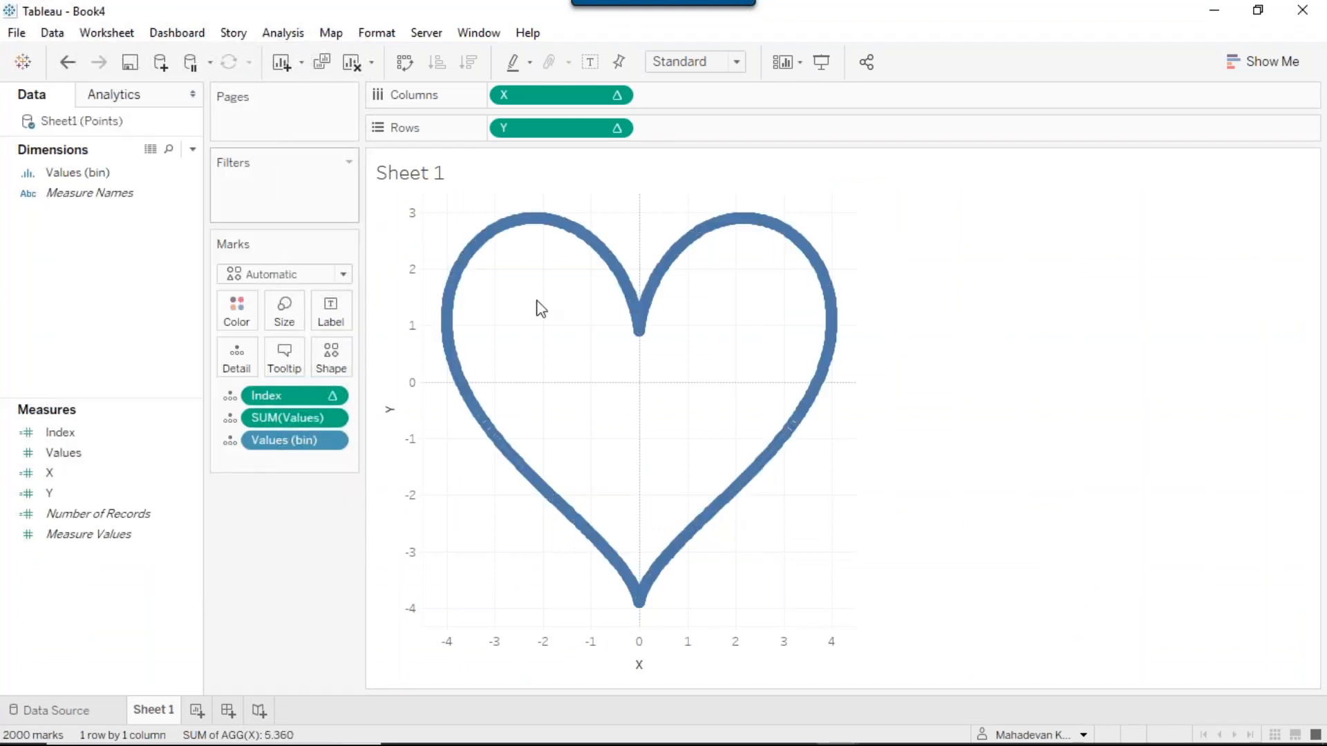
mouse_move(570, 264)
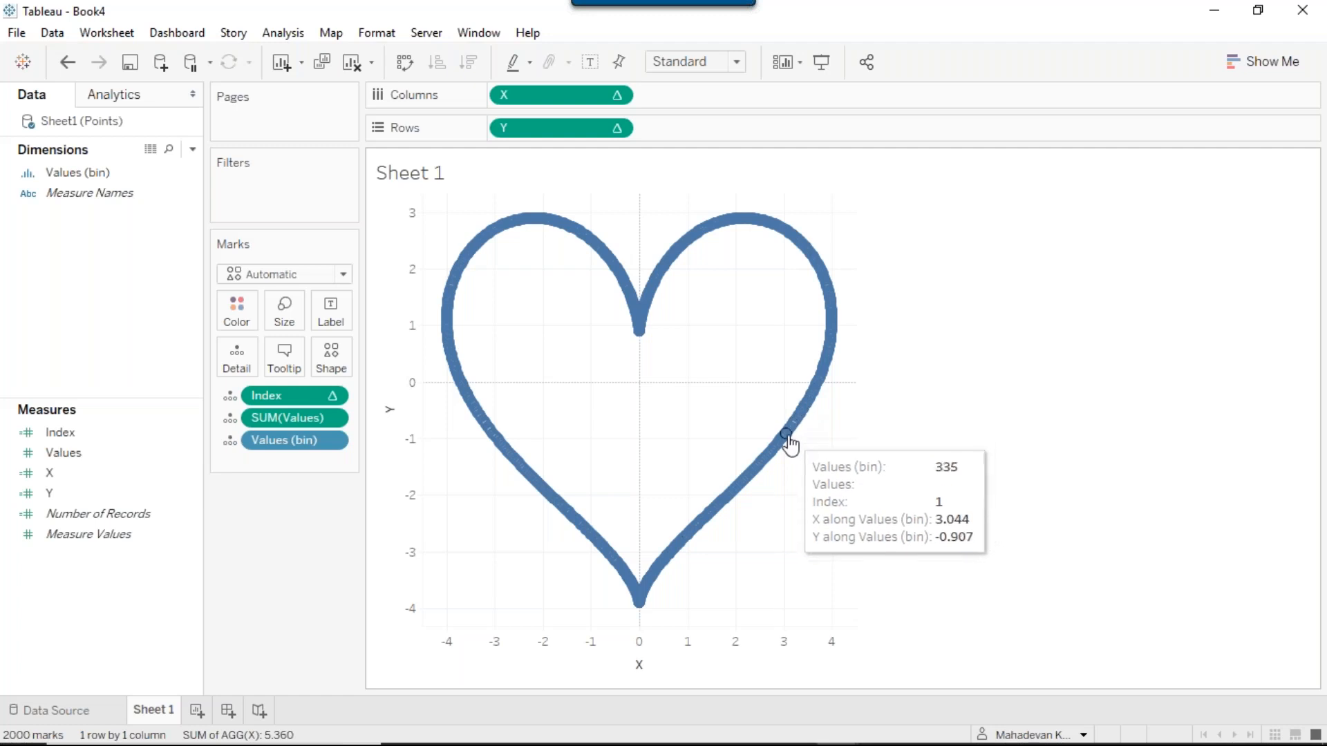
Switch to the Points workbook in Excel, set cell A3 to 10000, and save the workbook.
mouse_move(733, 745)
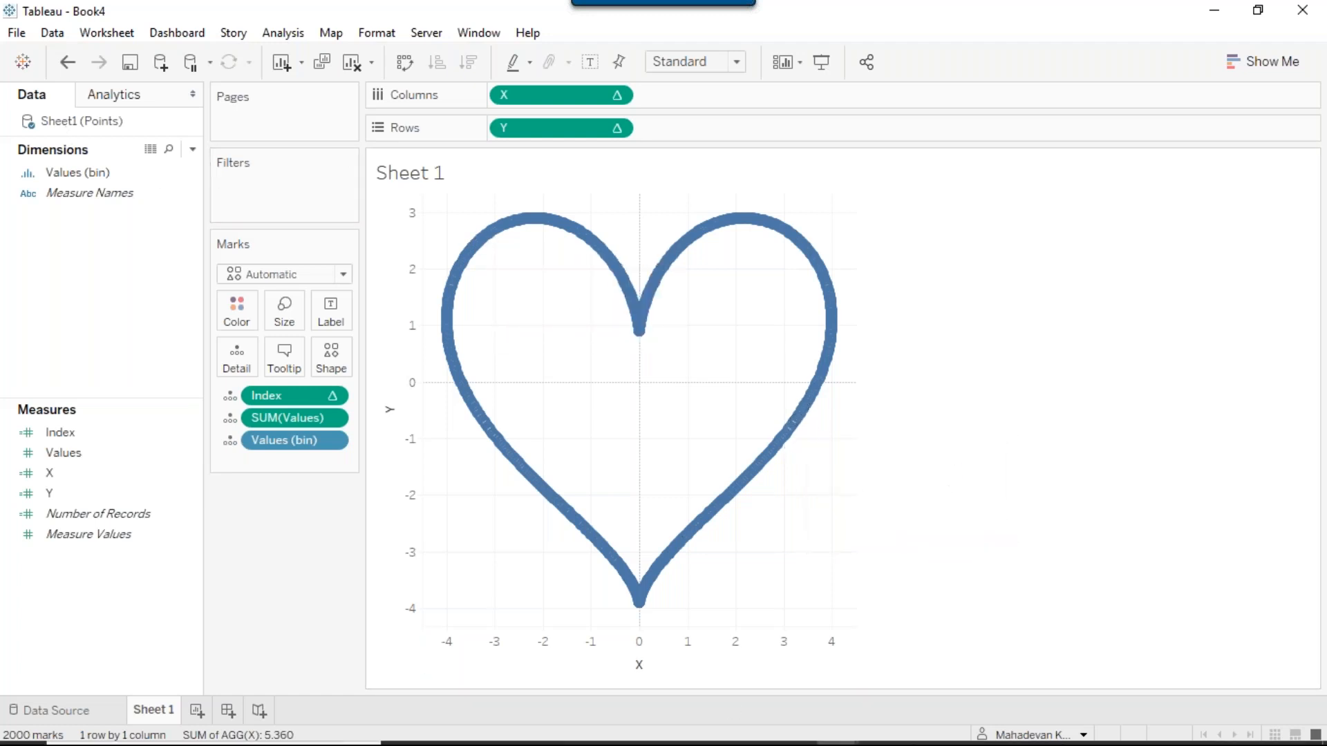
left_click(925, 646)
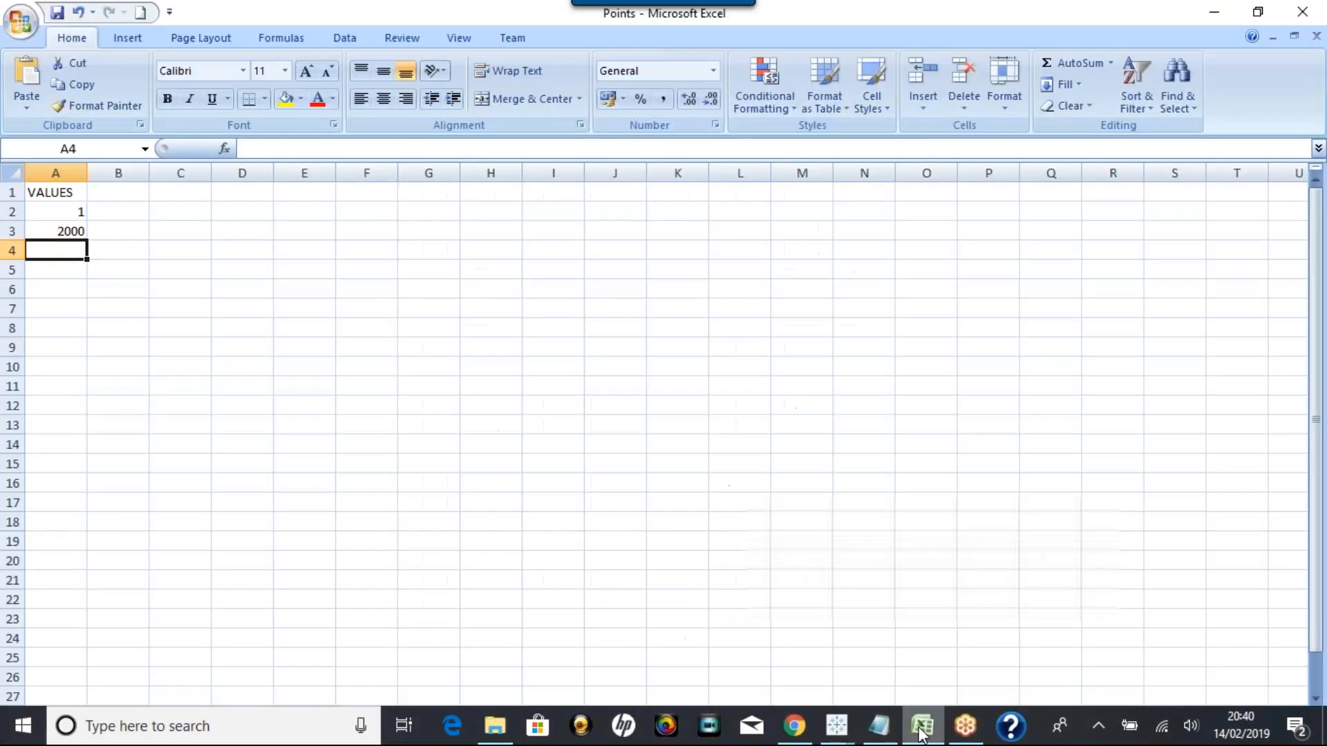
left_click(55, 231)
type("1")
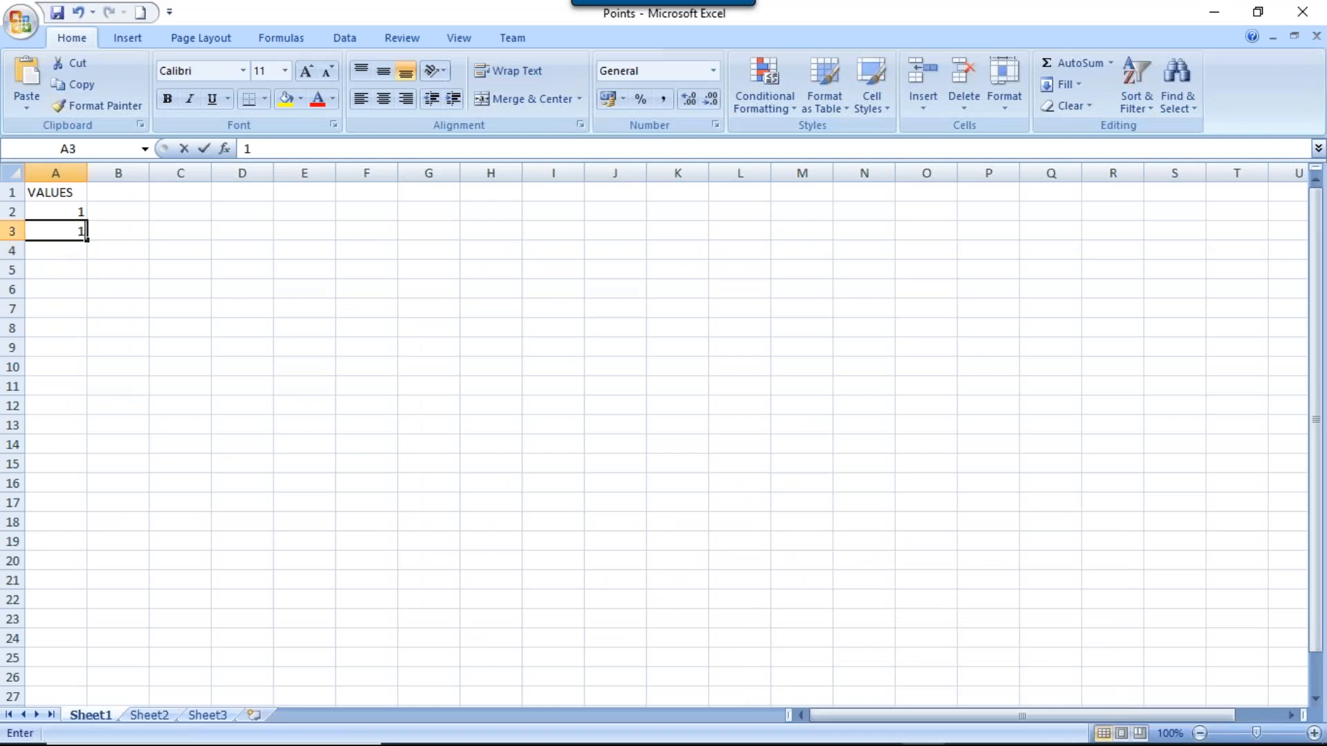
type("0000")
left_click(57, 13)
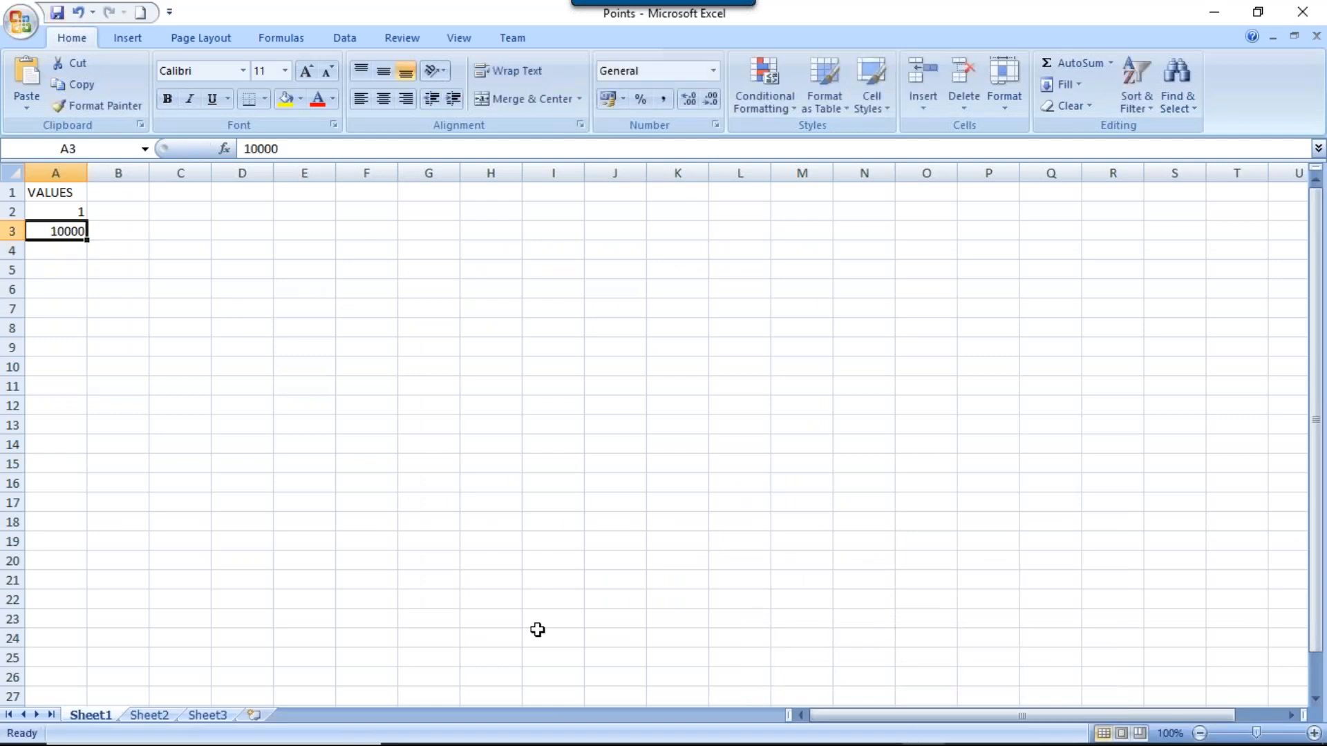
Switch to Book4 in Tableau and refresh the Sheet1 (Points) data source with the 10000 upper value.
mouse_move(815, 695)
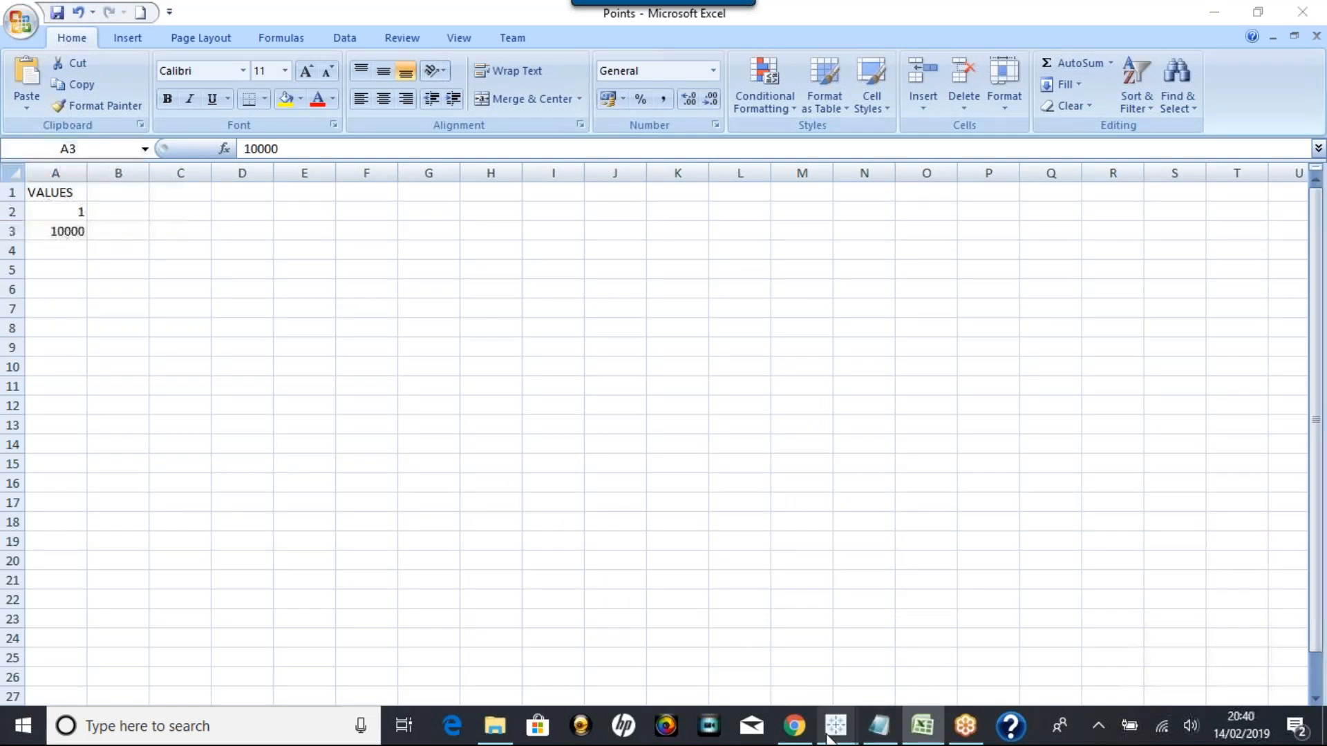
mouse_move(837, 731)
left_click(926, 669)
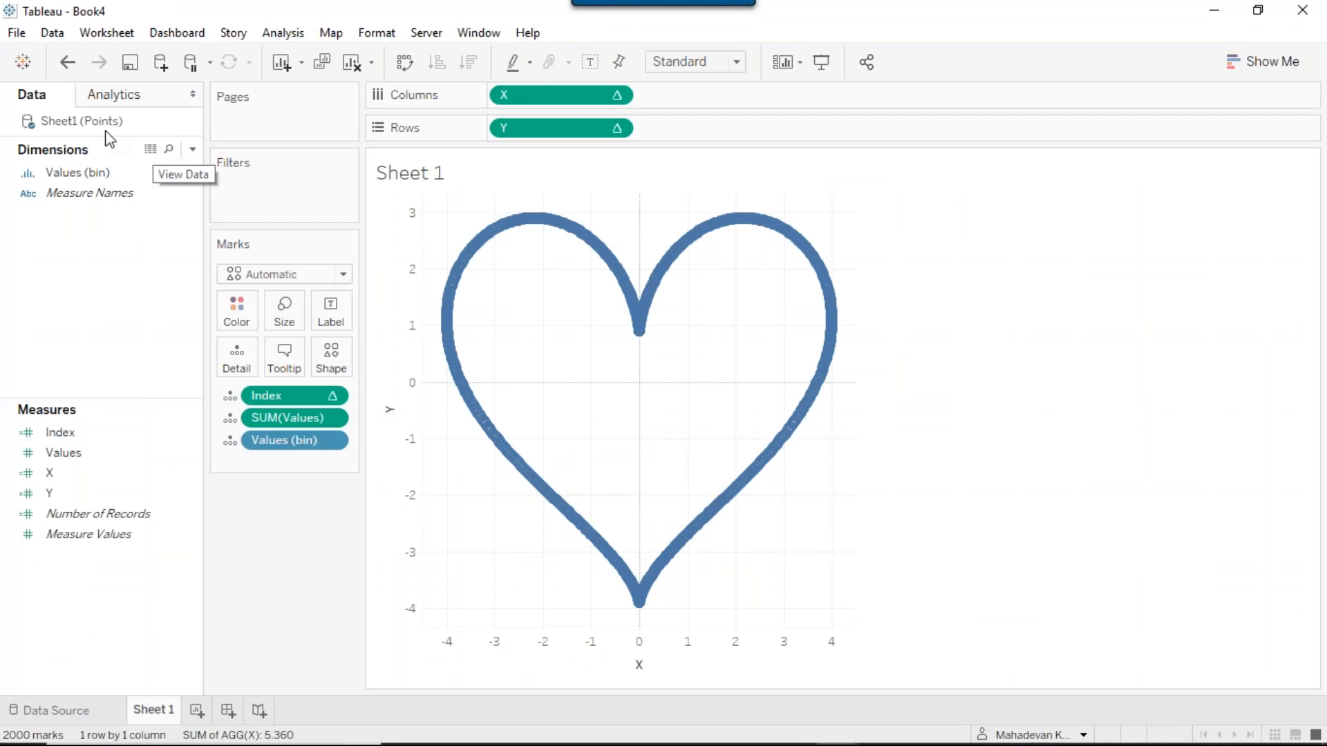
right_click(90, 123)
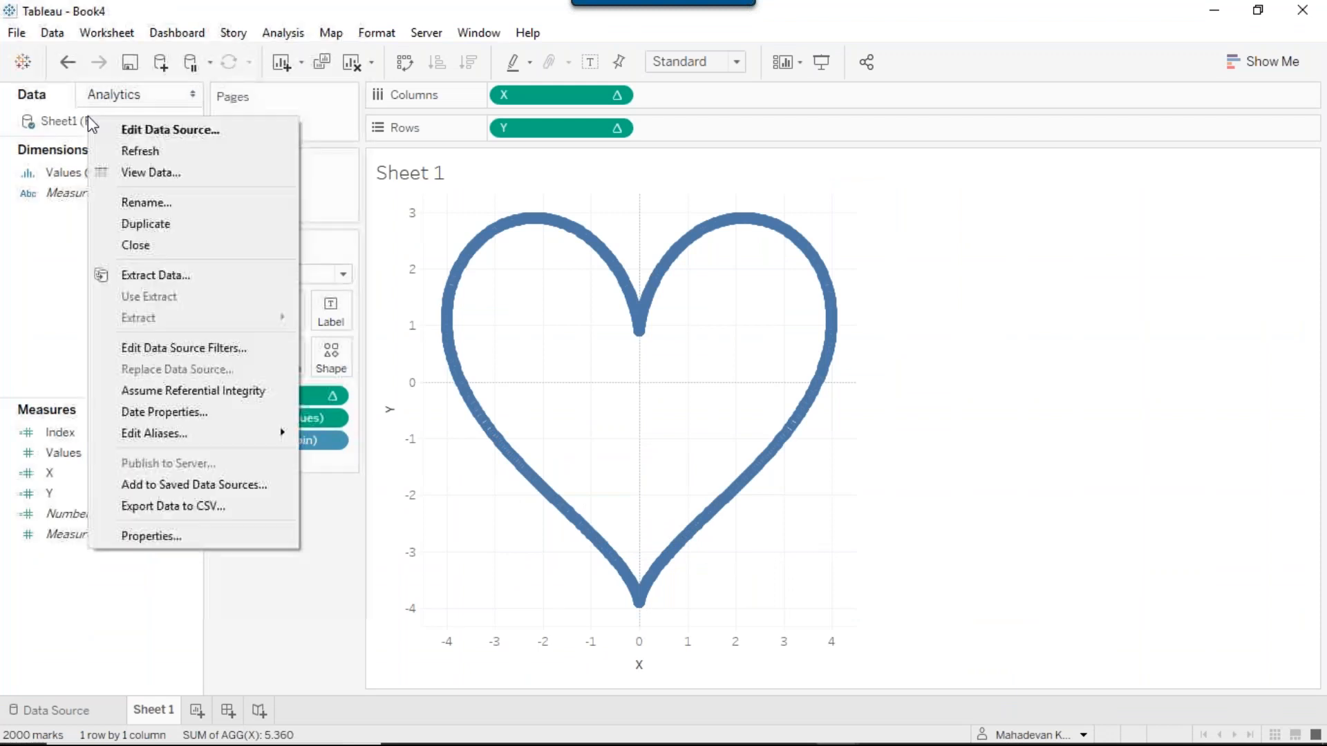
left_click(134, 147)
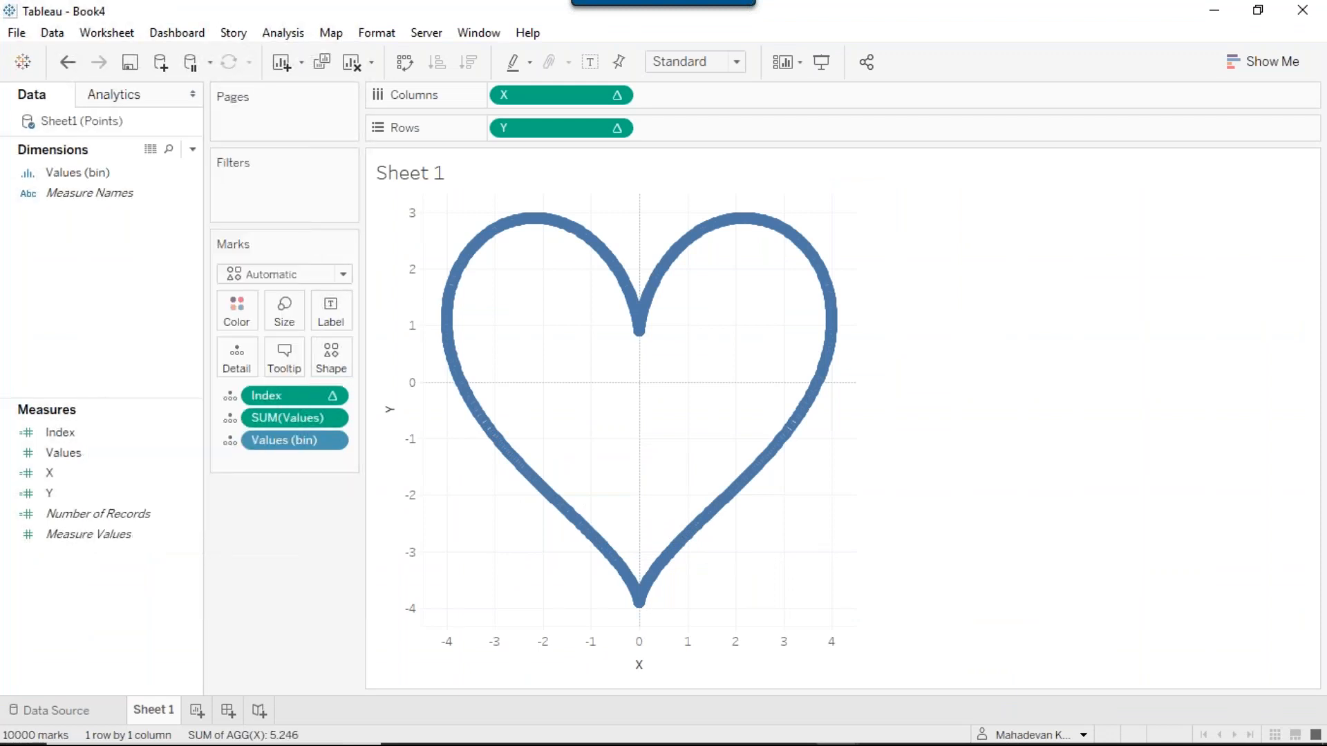
mouse_move(822, 367)
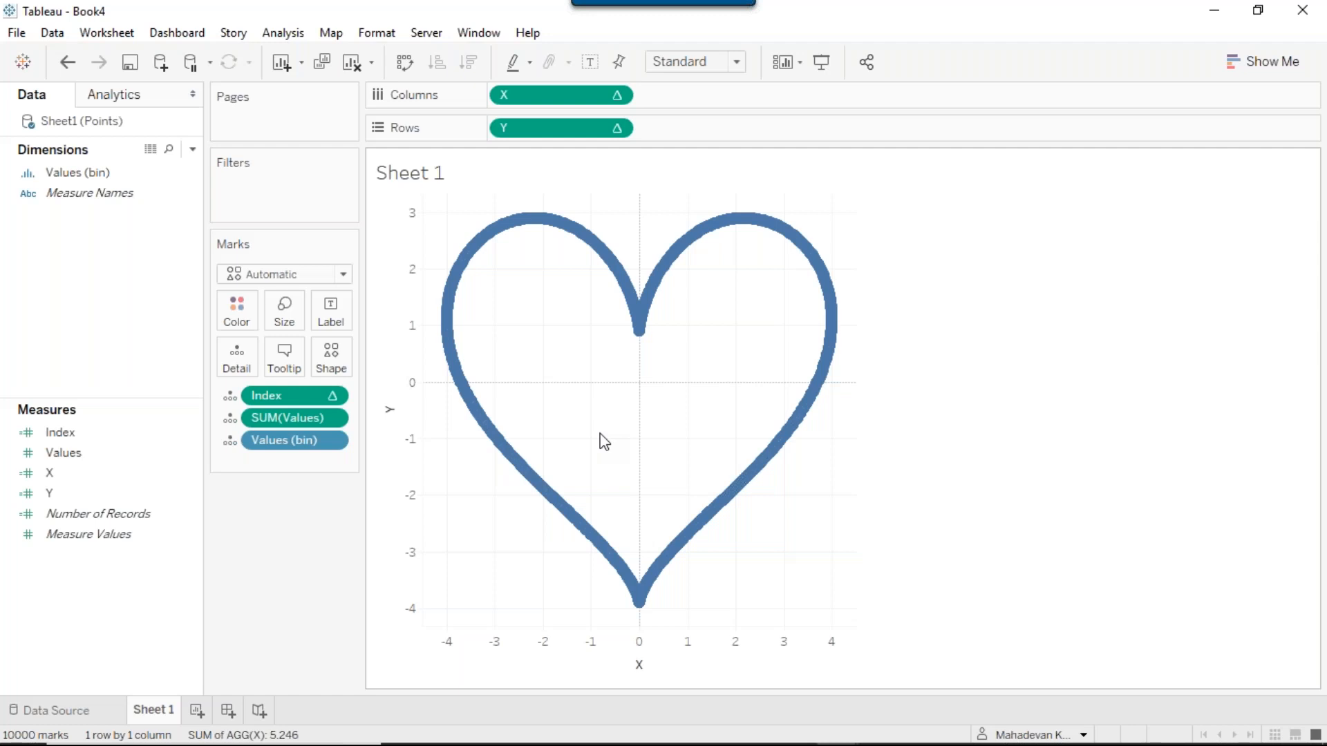
Try the Polygon mark type on the heart chart, and set the mark type to Circle.
left_click(343, 275)
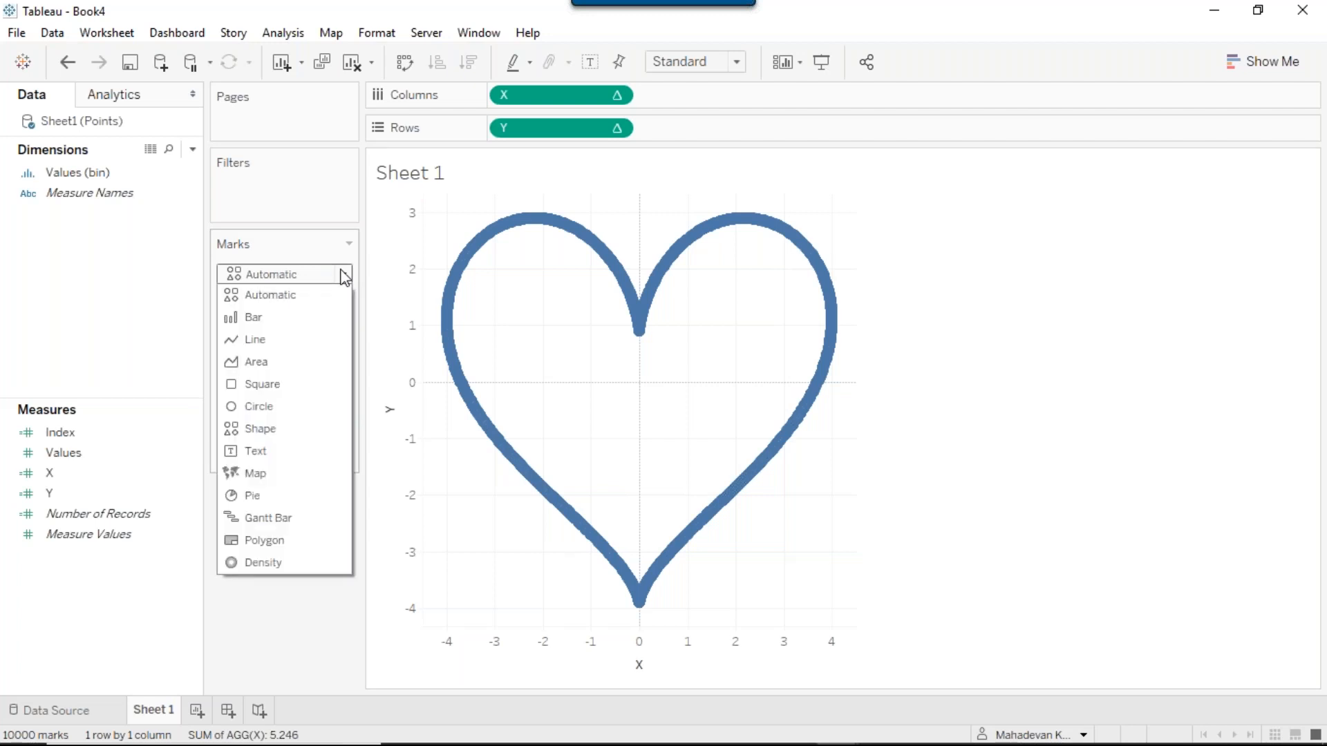
left_click(295, 543)
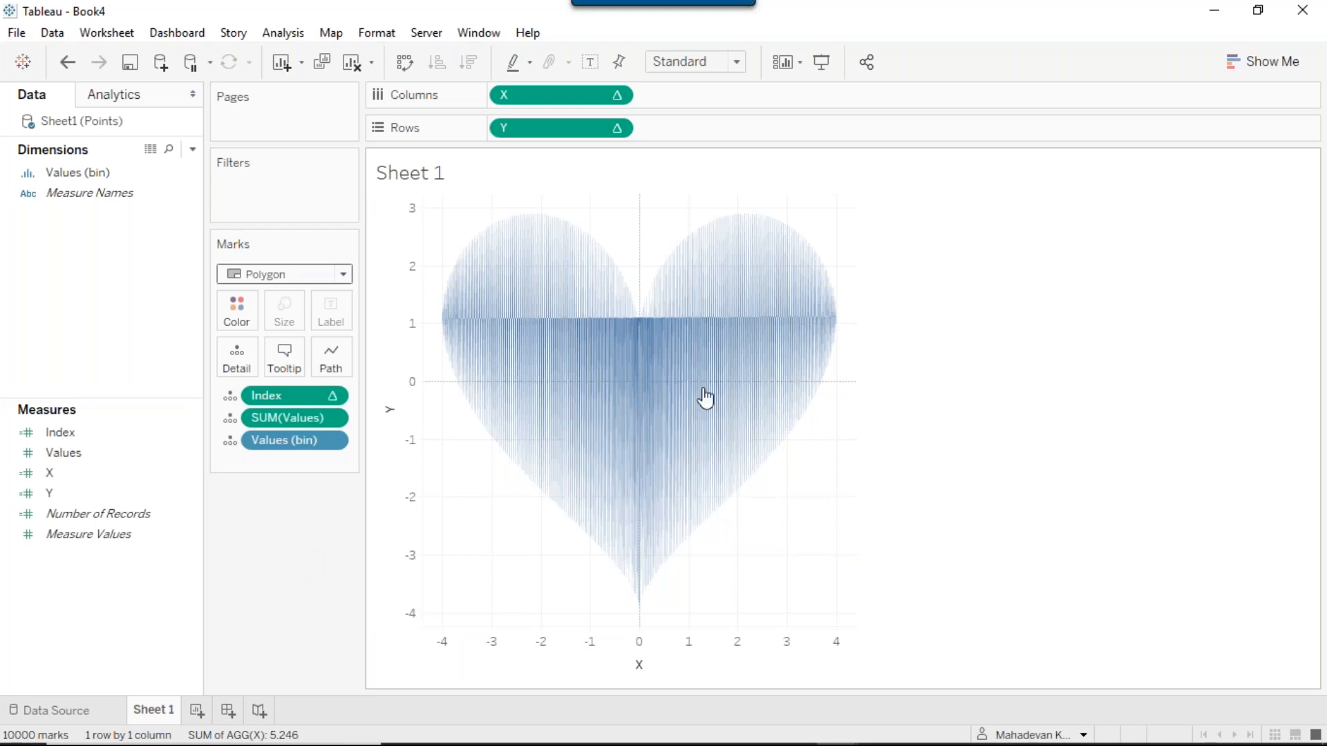
left_click(344, 275)
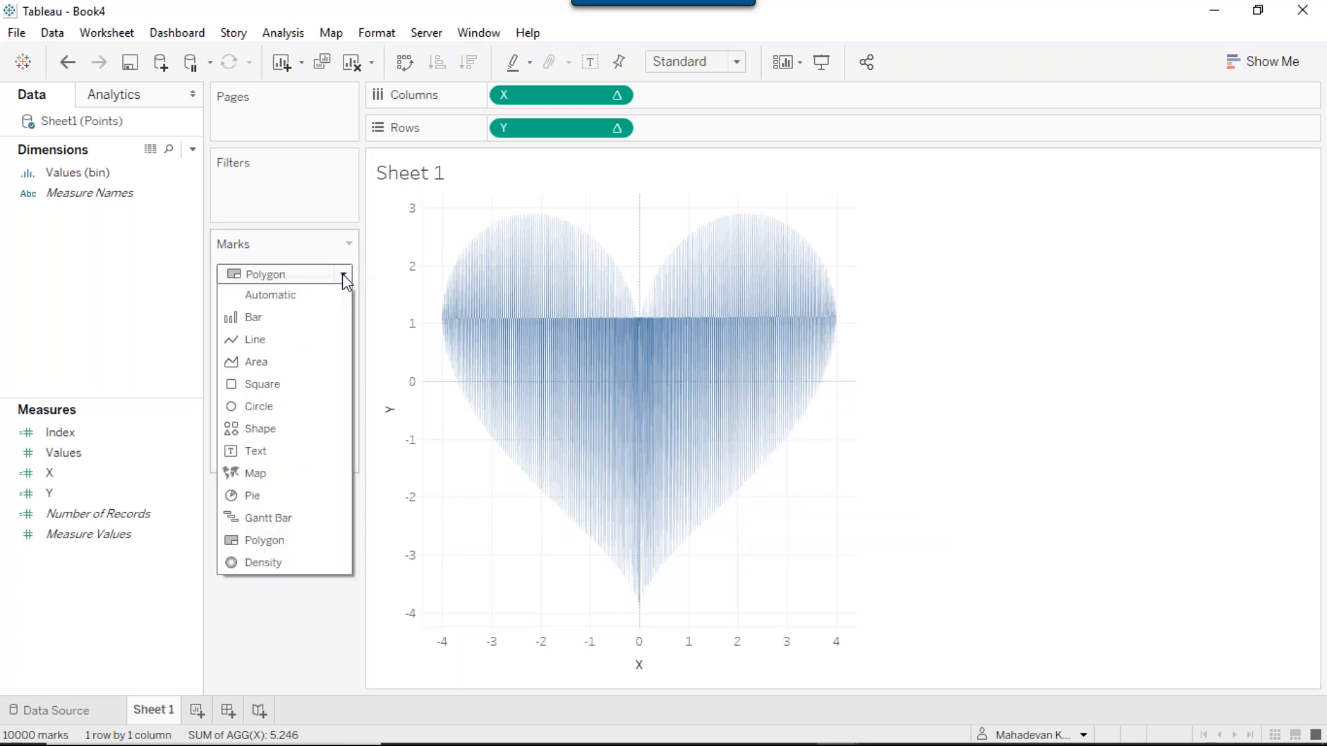
left_click(268, 406)
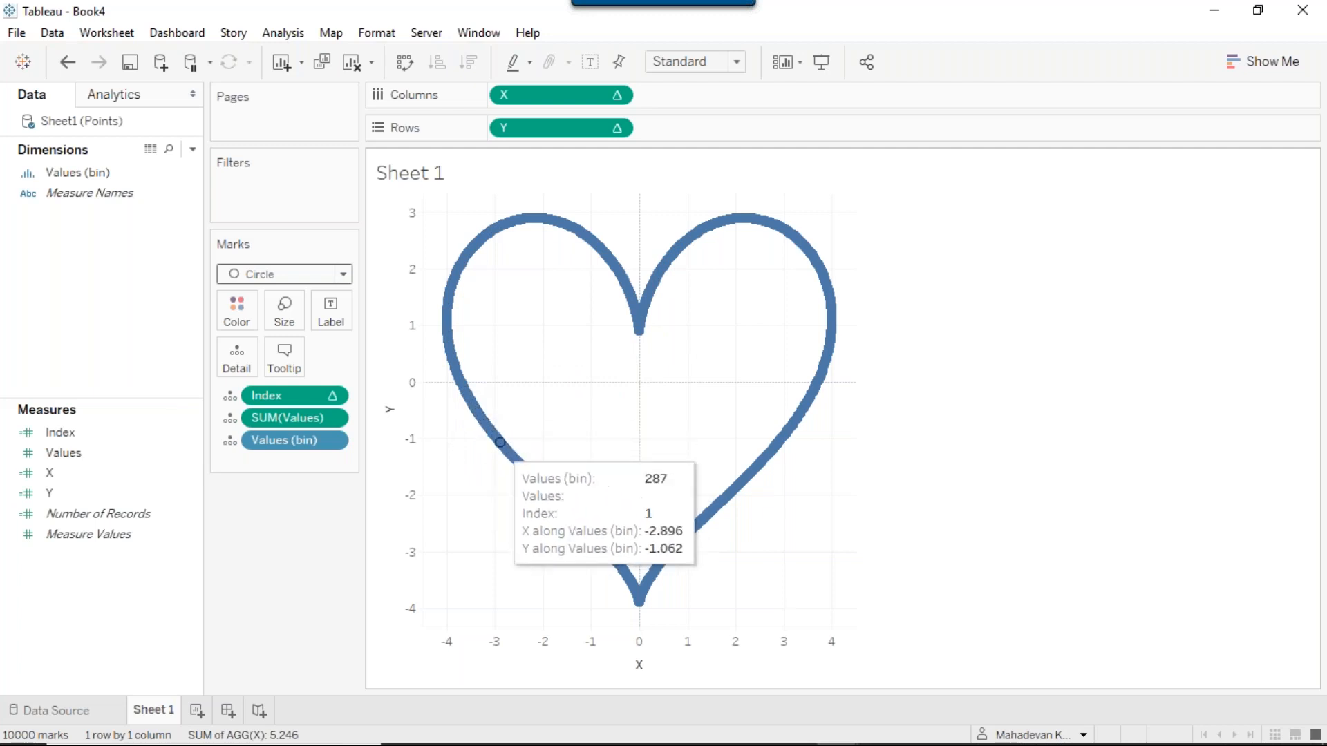
Try the Area mark type on the heart chart, followed by the Bar mark type.
left_click(342, 273)
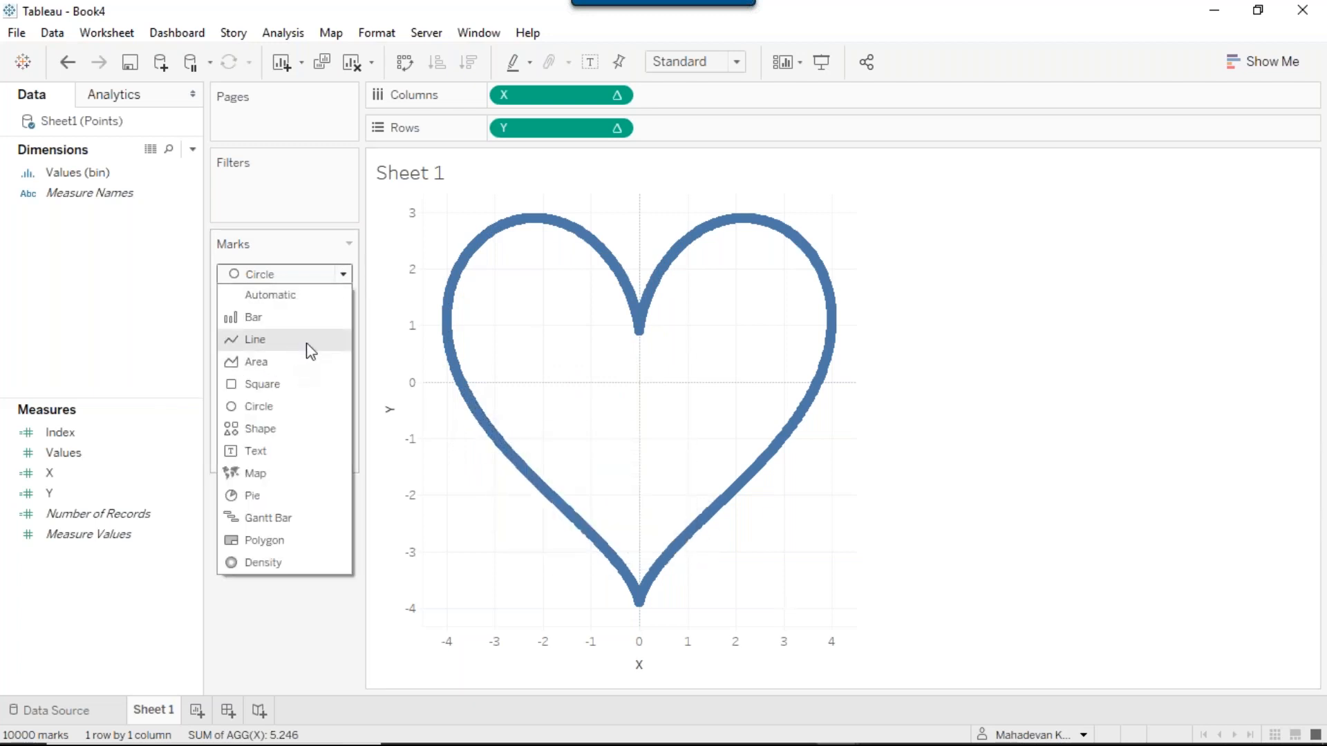
left_click(260, 361)
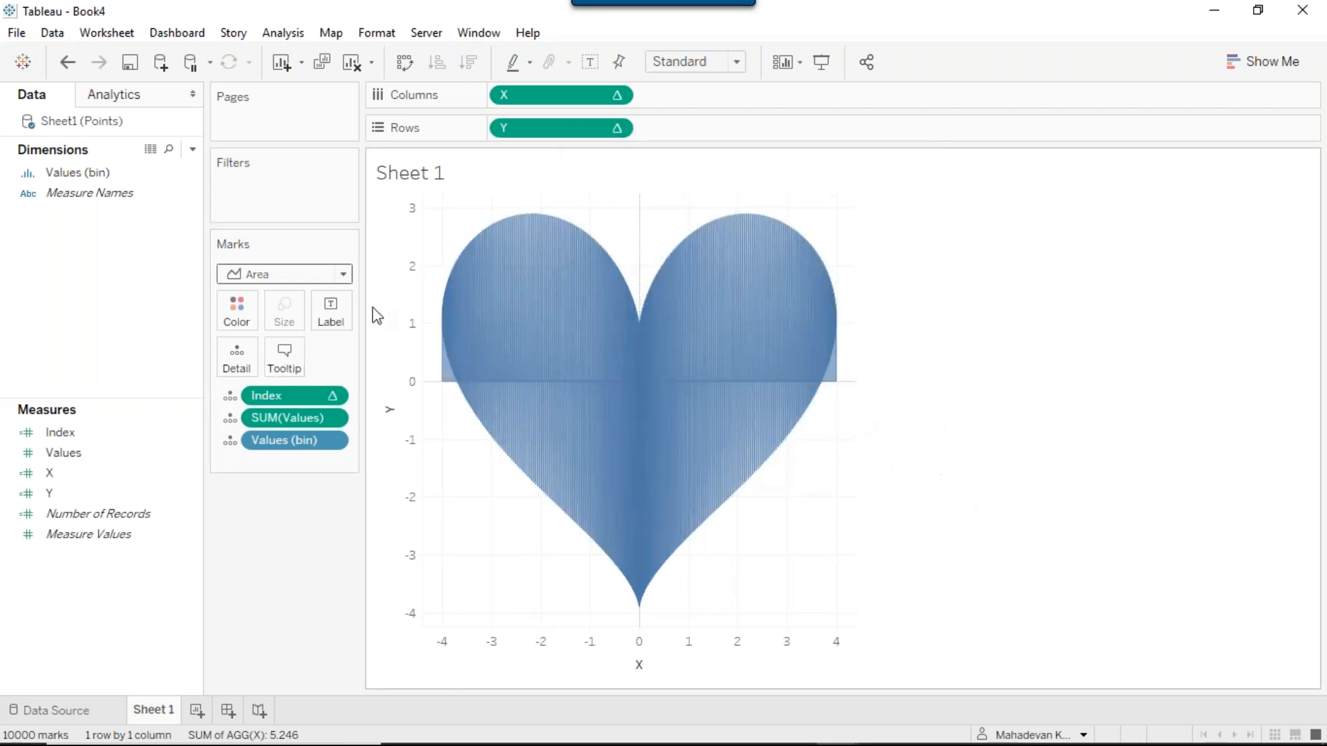
left_click(345, 276)
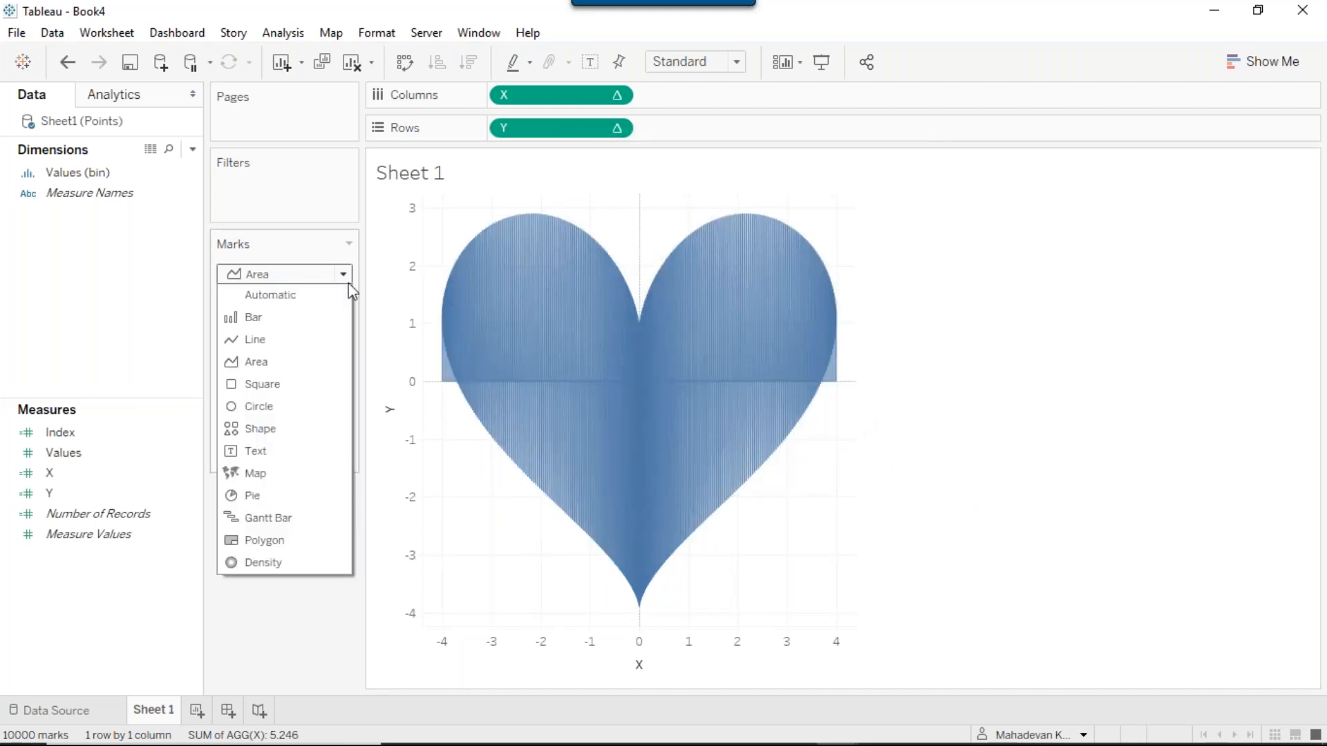
left_click(296, 317)
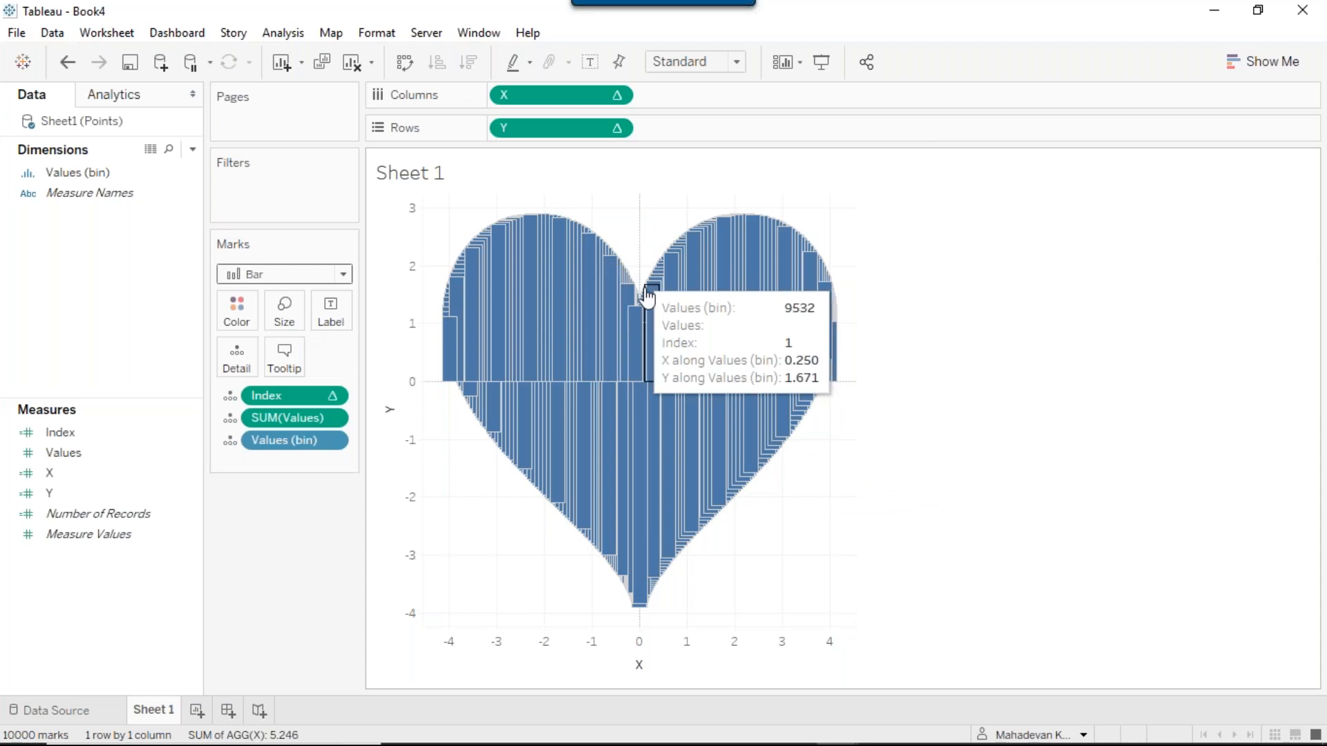
Try fixed sizing for the bar marks, and return the sizing to Manual.
left_click(288, 315)
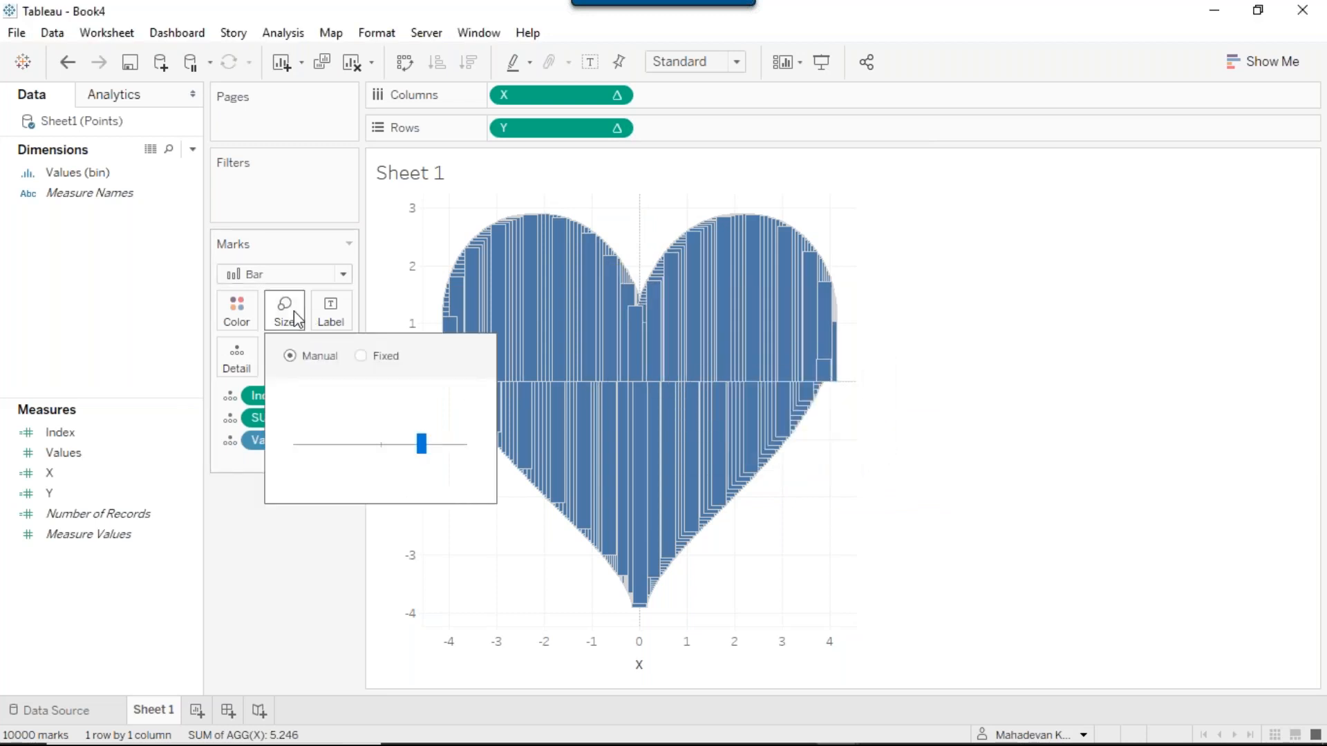
left_click(362, 356)
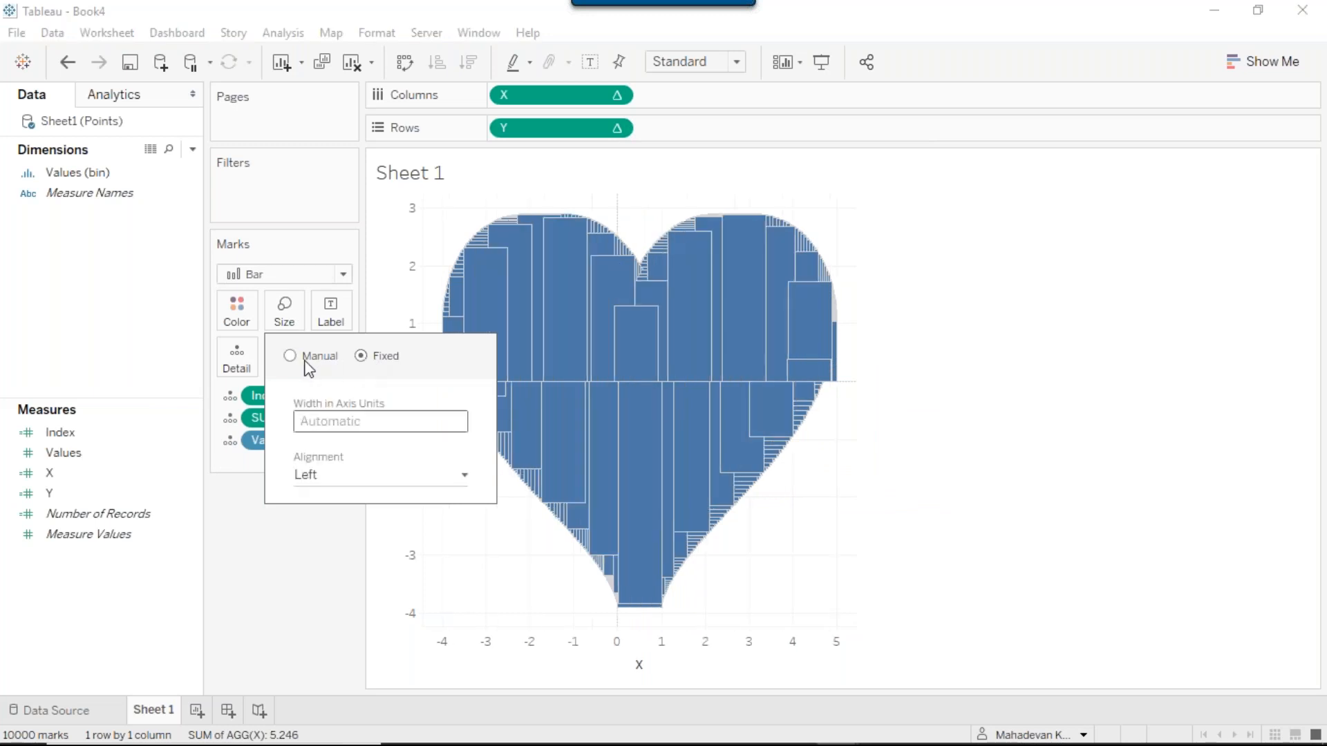
left_click(291, 356)
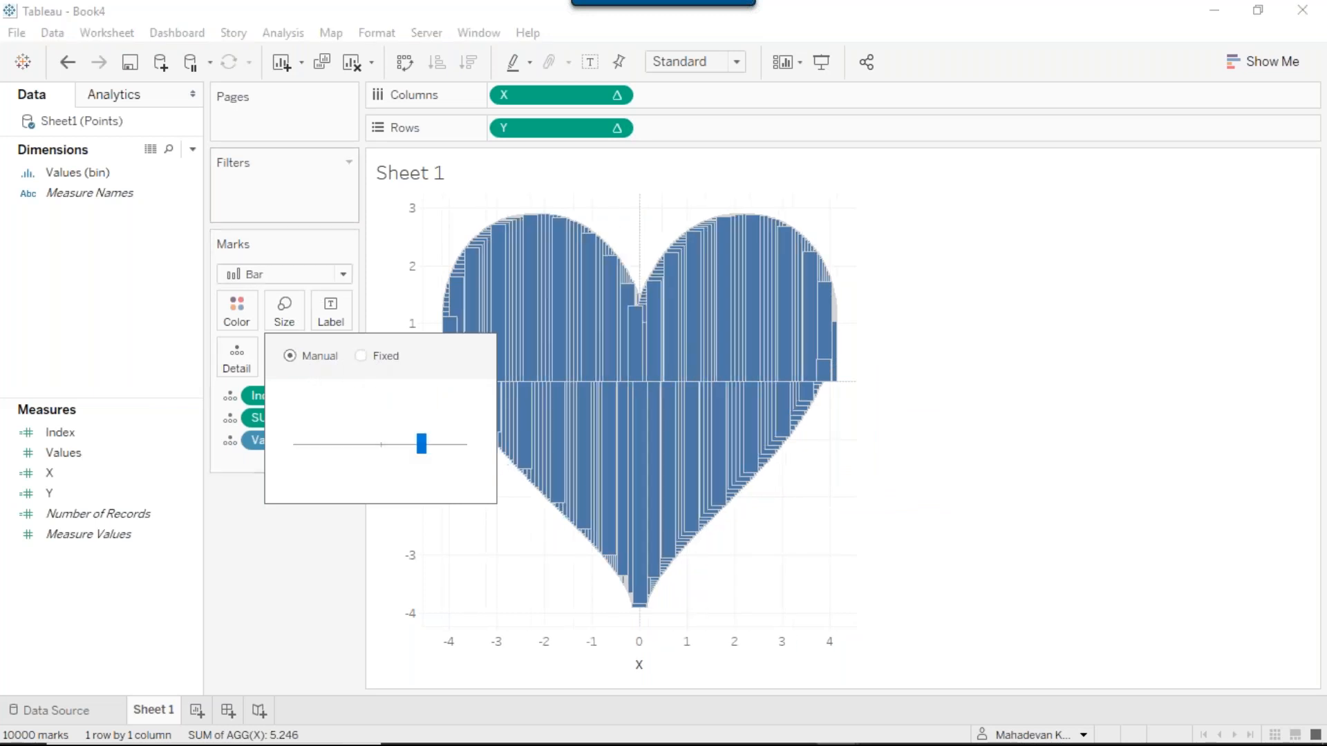
left_click(1116, 291)
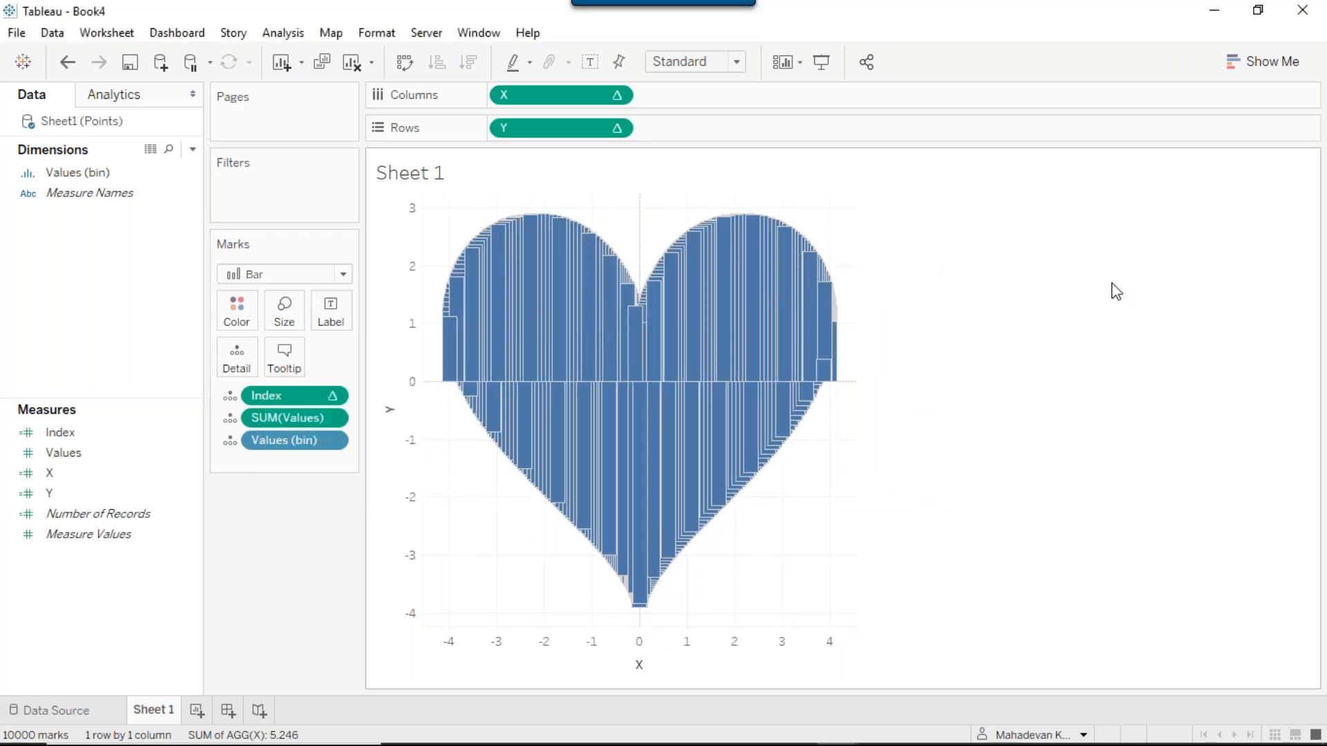
mouse_move(510, 301)
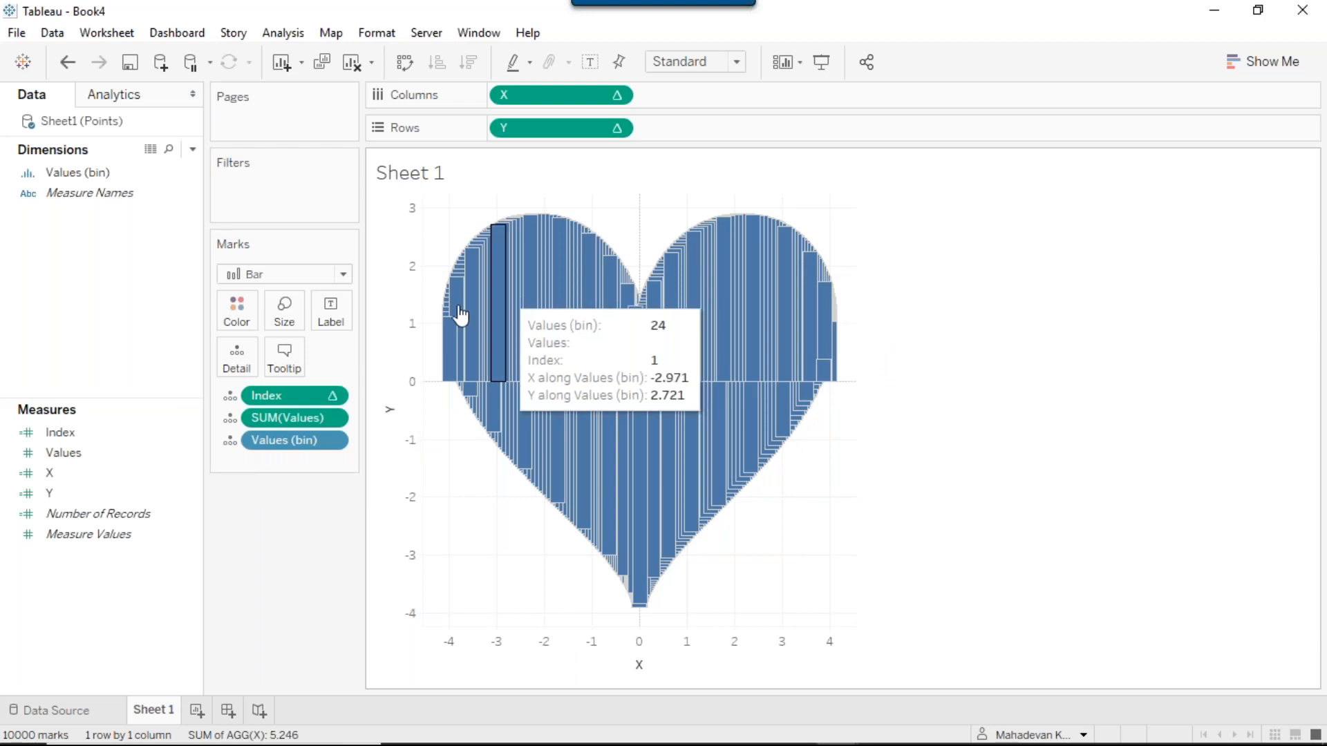
Set the heart chart's mark type to Line and color the marks red.
left_click(343, 275)
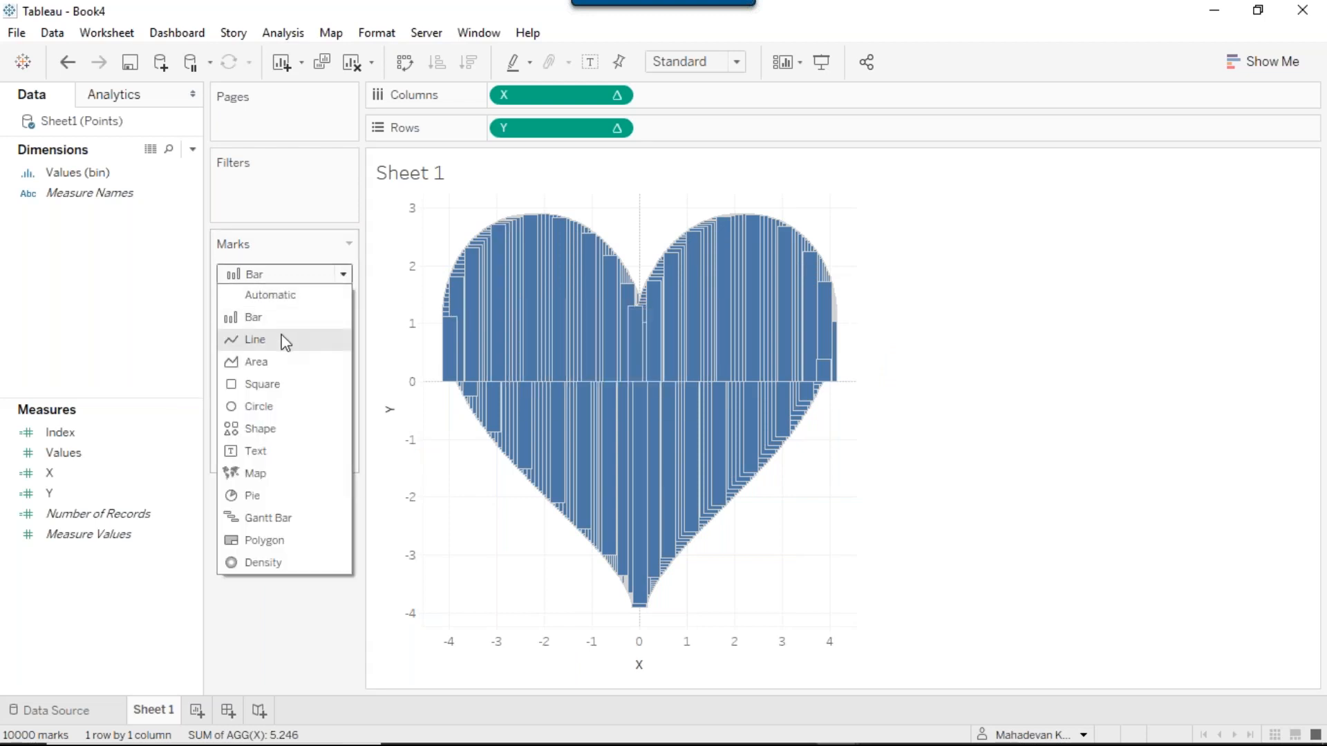
left_click(282, 339)
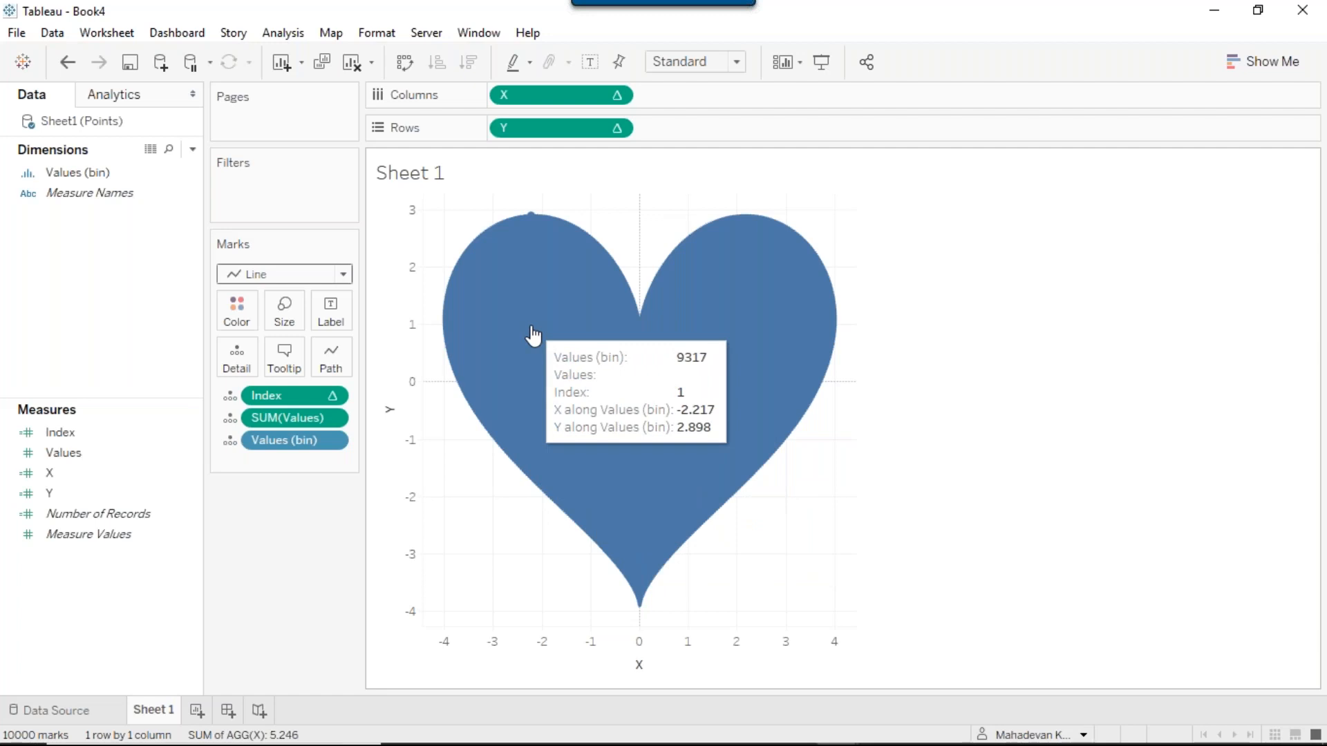
left_click(247, 318)
left_click(249, 462)
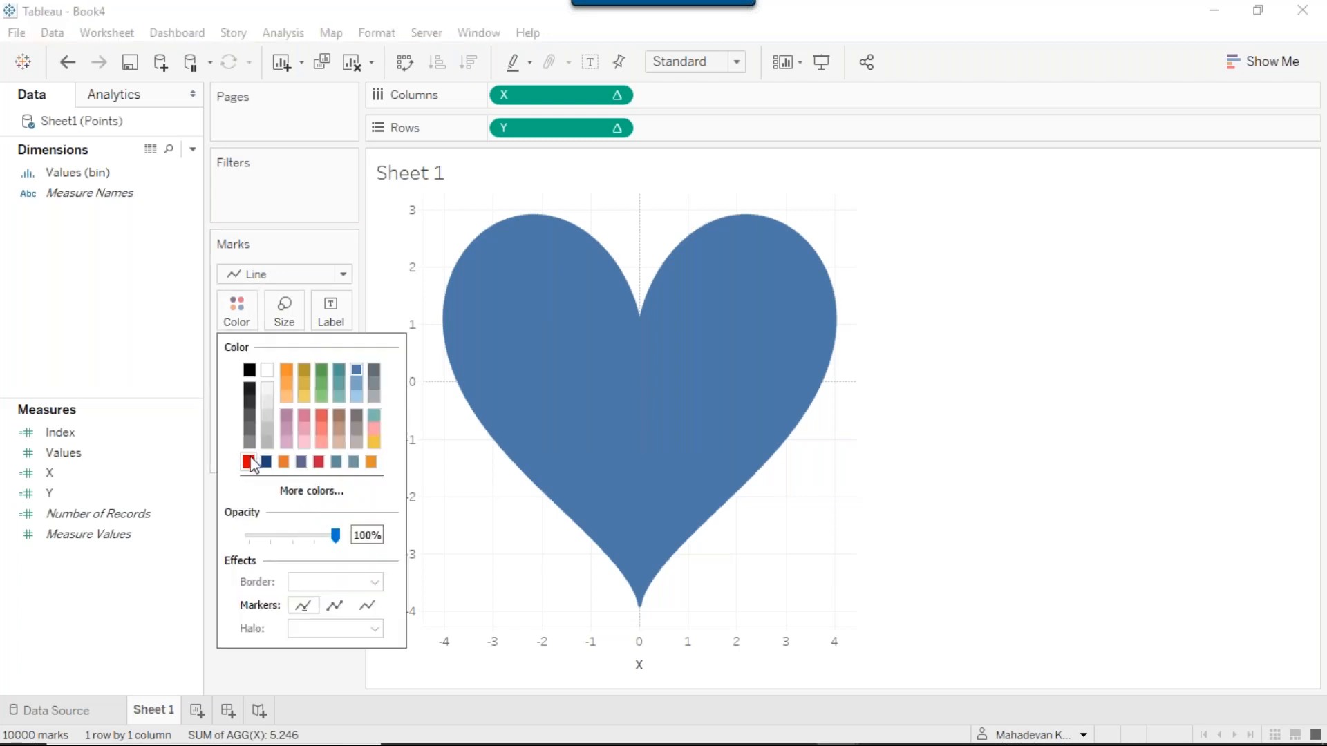
Format the sheet's lines, setting both Grid Lines and Axis Rulers to None.
right_click(785, 518)
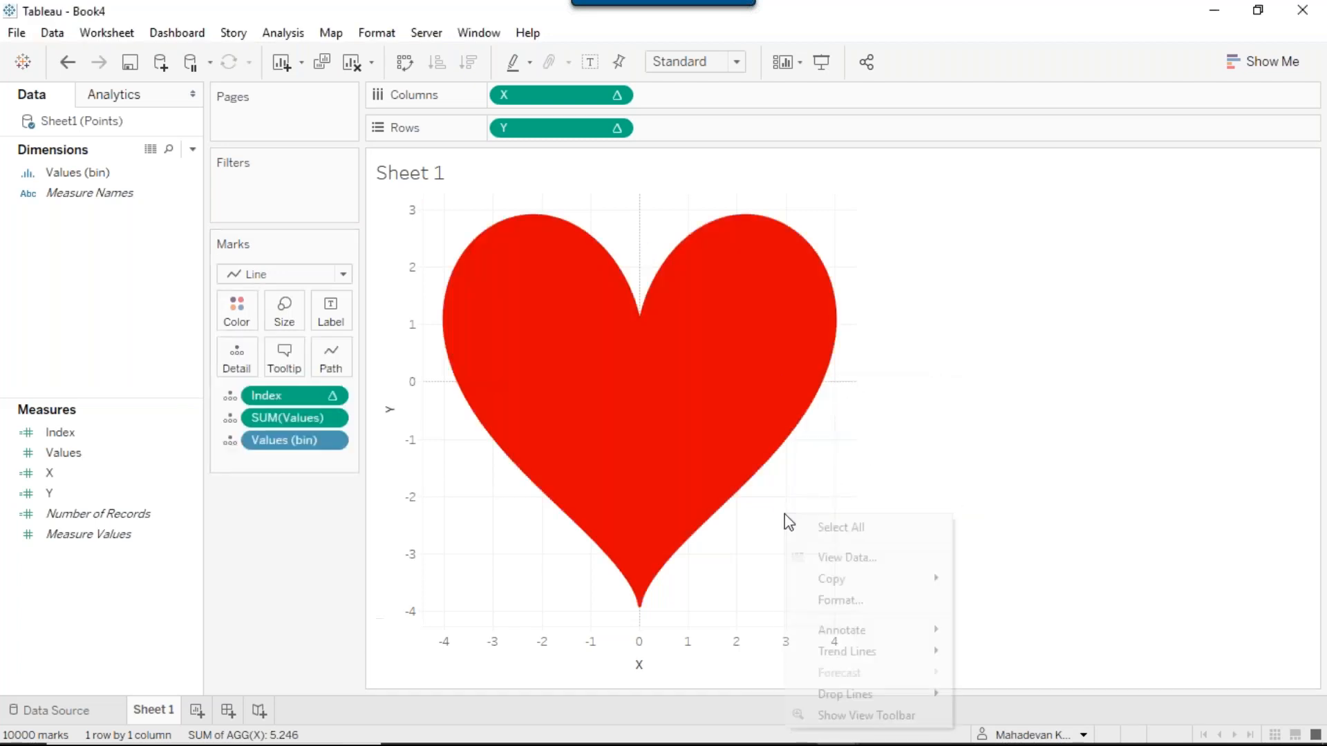
left_click(836, 601)
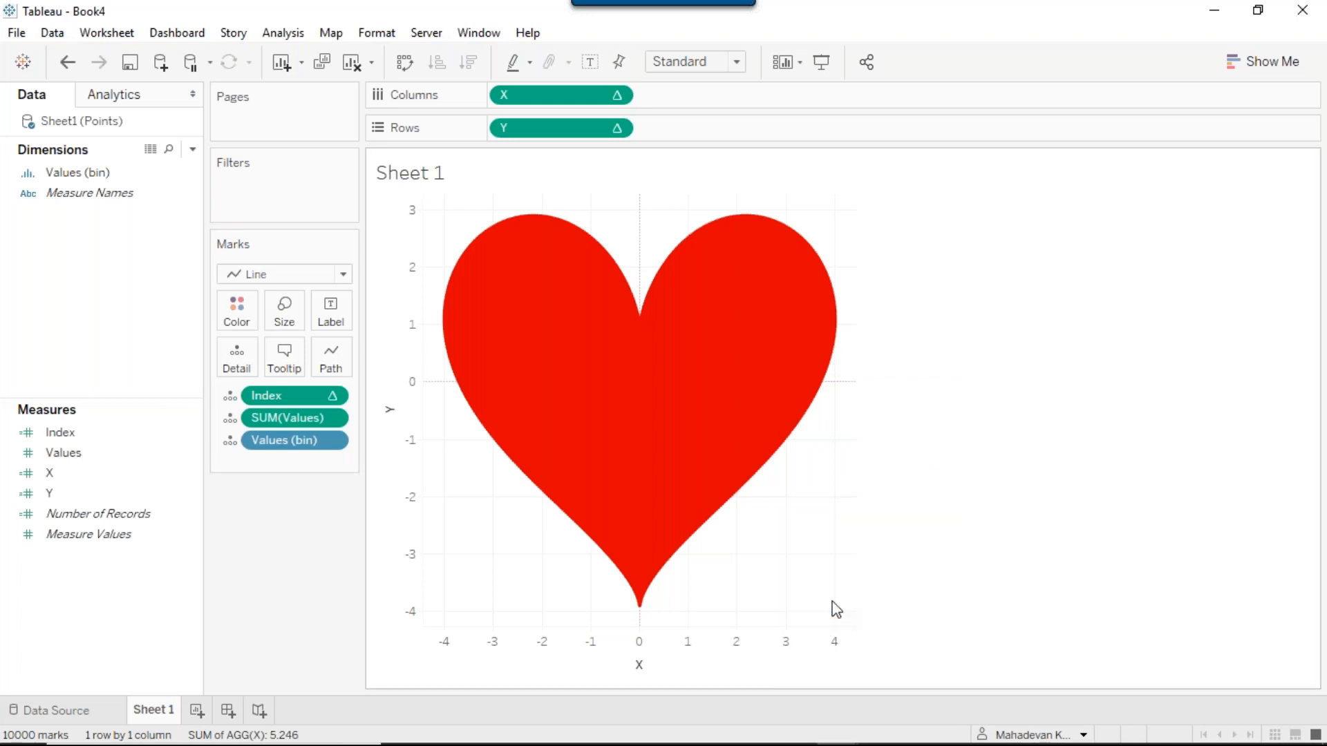
left_click(119, 128)
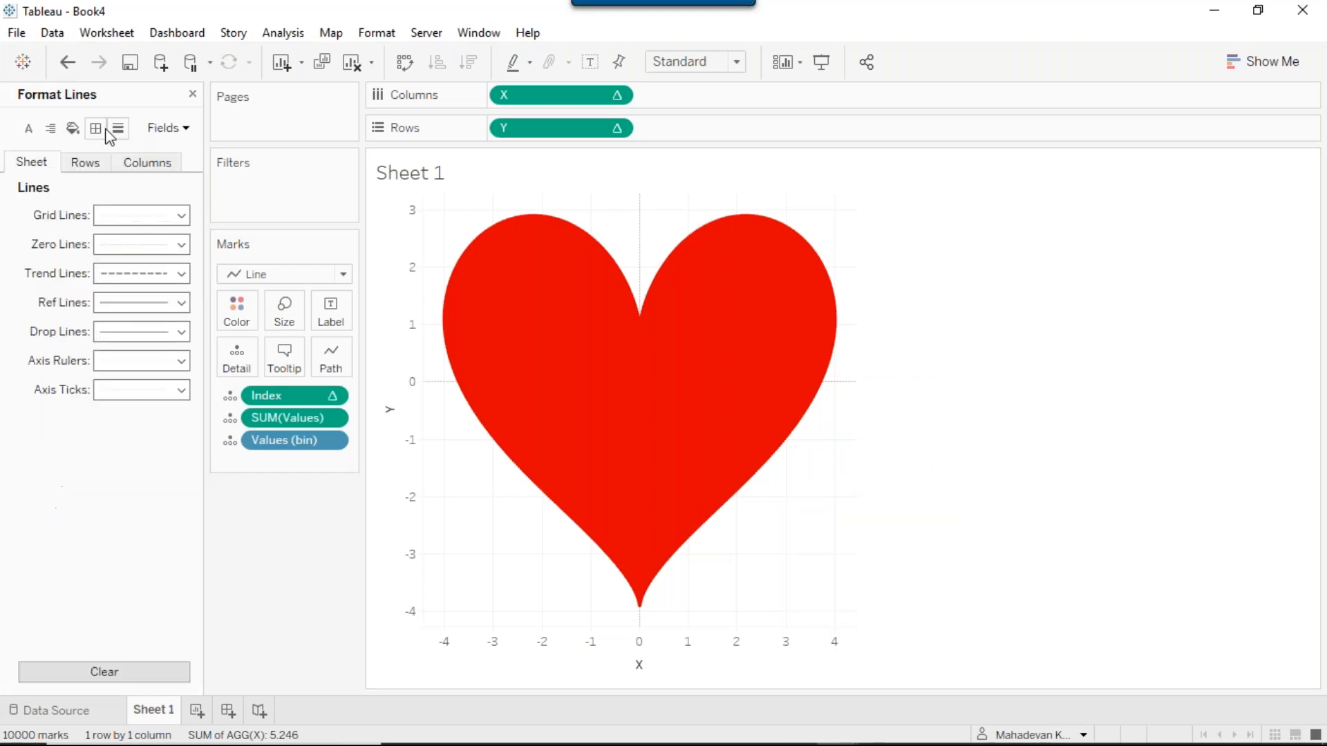
left_click(119, 217)
left_click(161, 242)
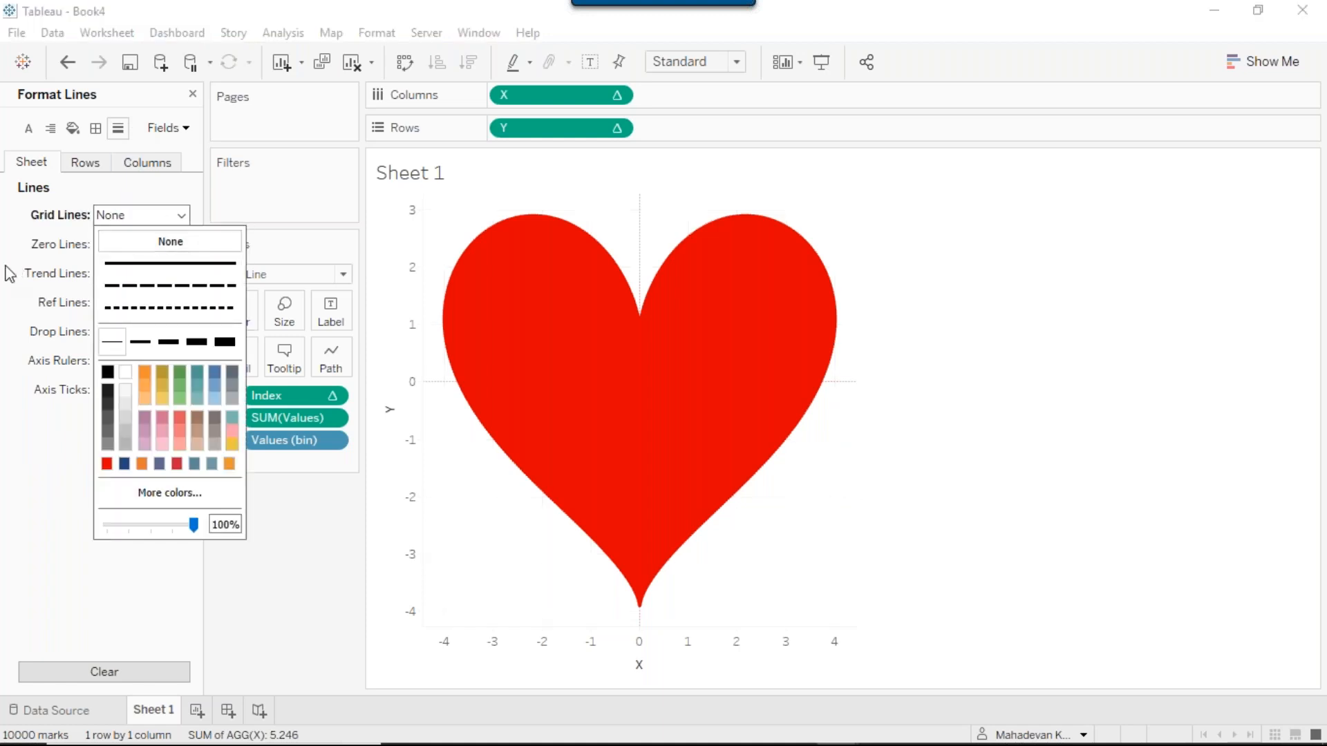
left_click(160, 367)
left_click(178, 389)
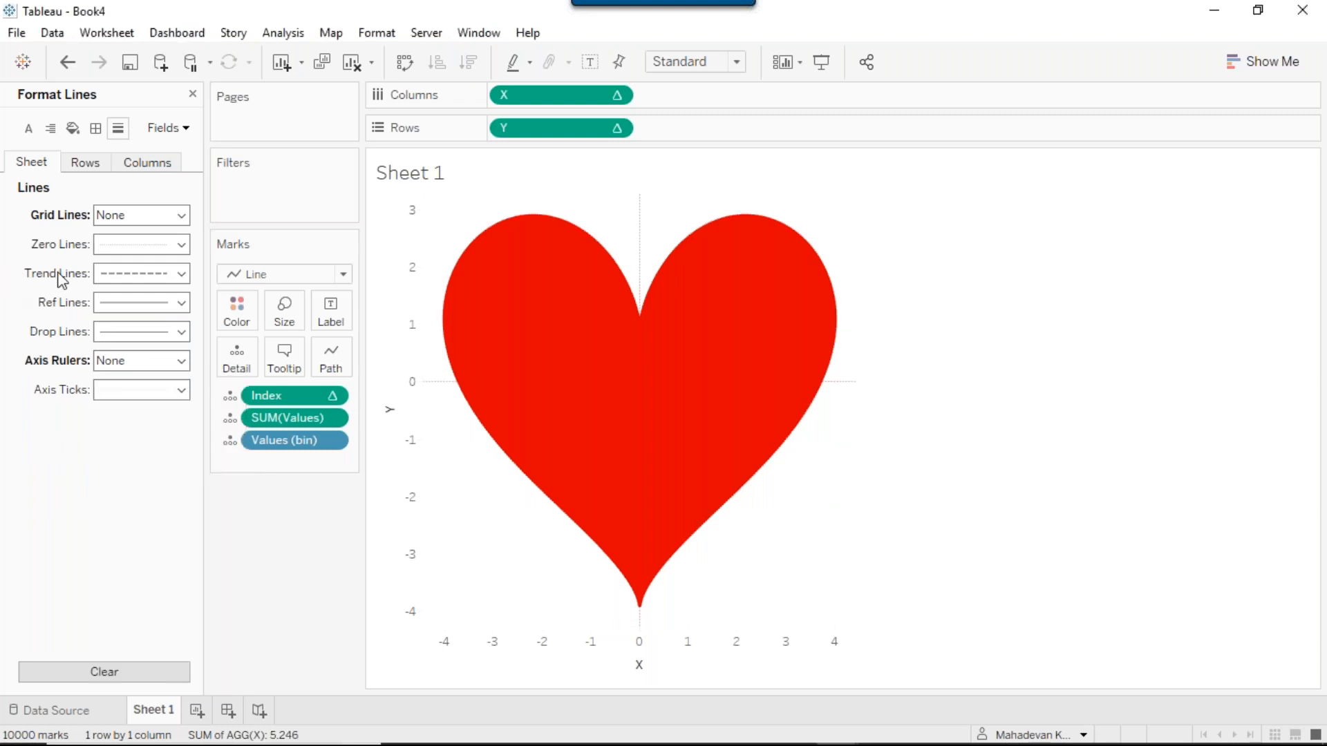
Check the row and column line settings, and set the sheet's Zero Lines to None.
left_click(83, 164)
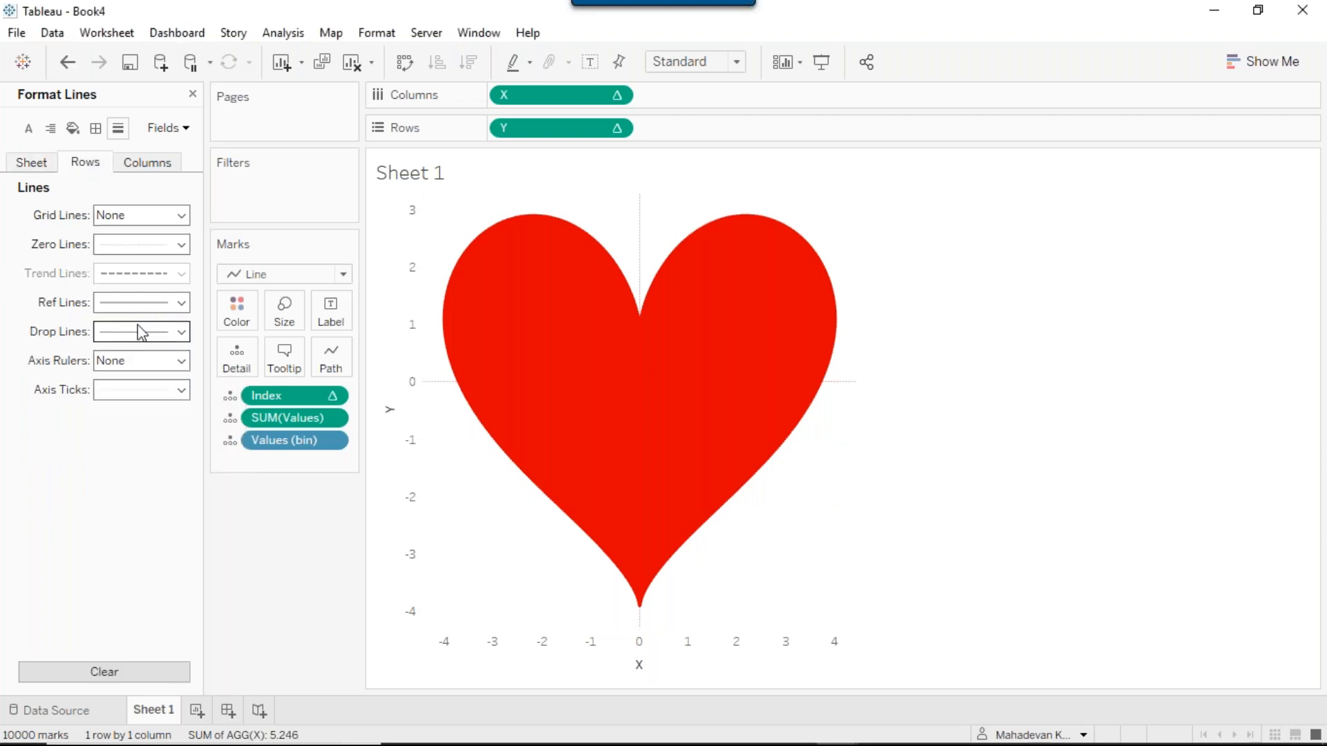
left_click(148, 162)
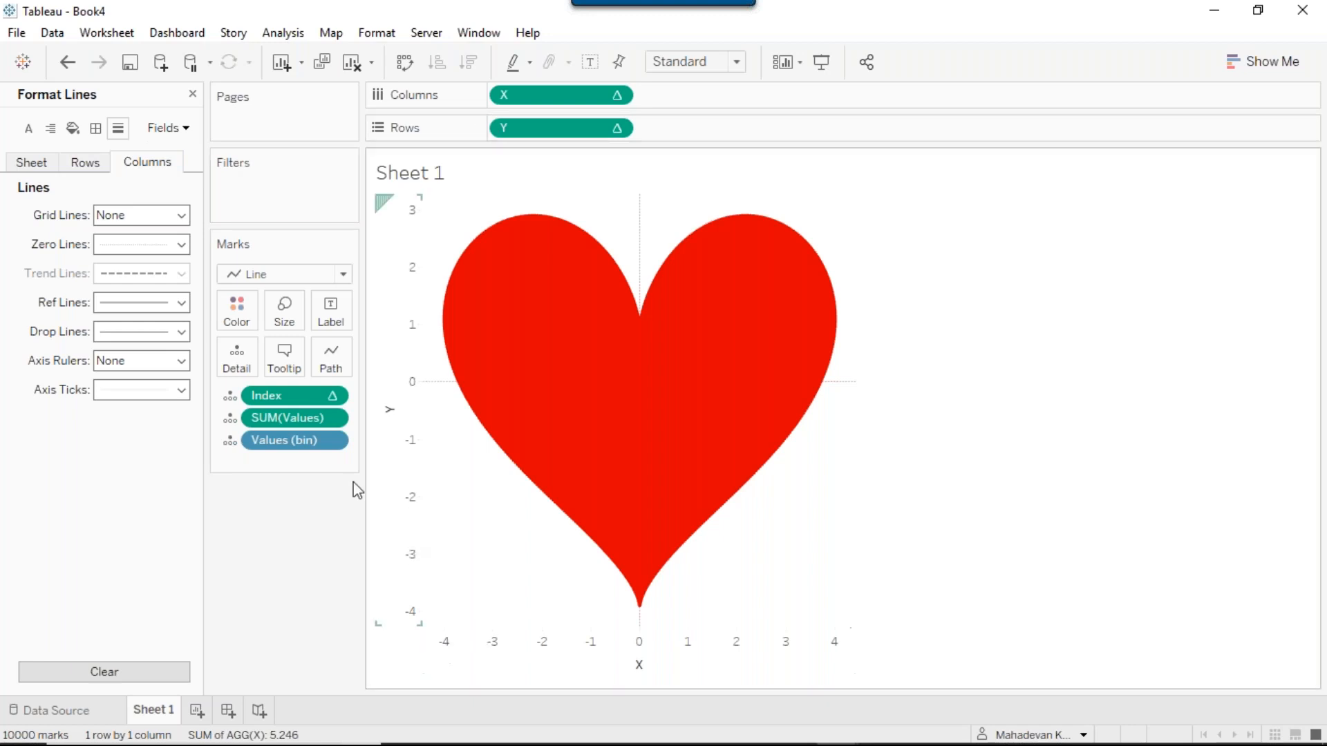
left_click(32, 169)
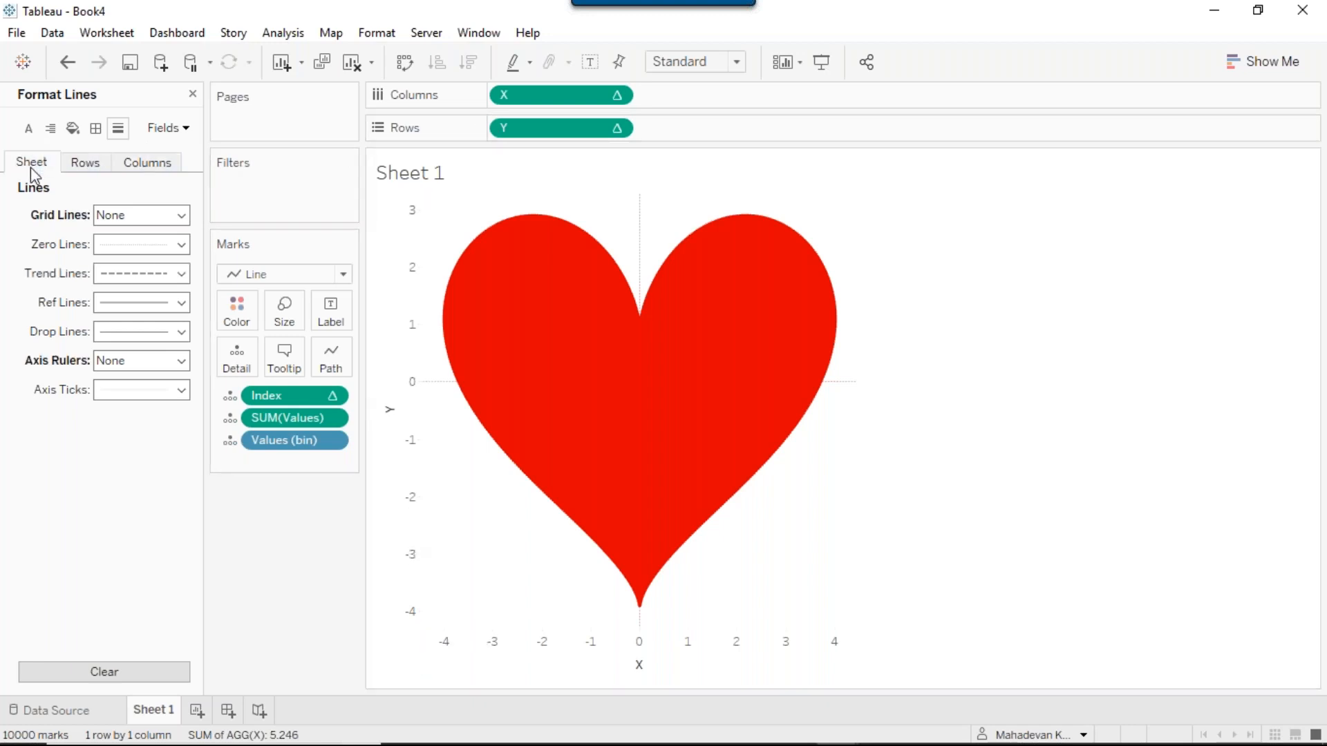
left_click(111, 246)
left_click(136, 277)
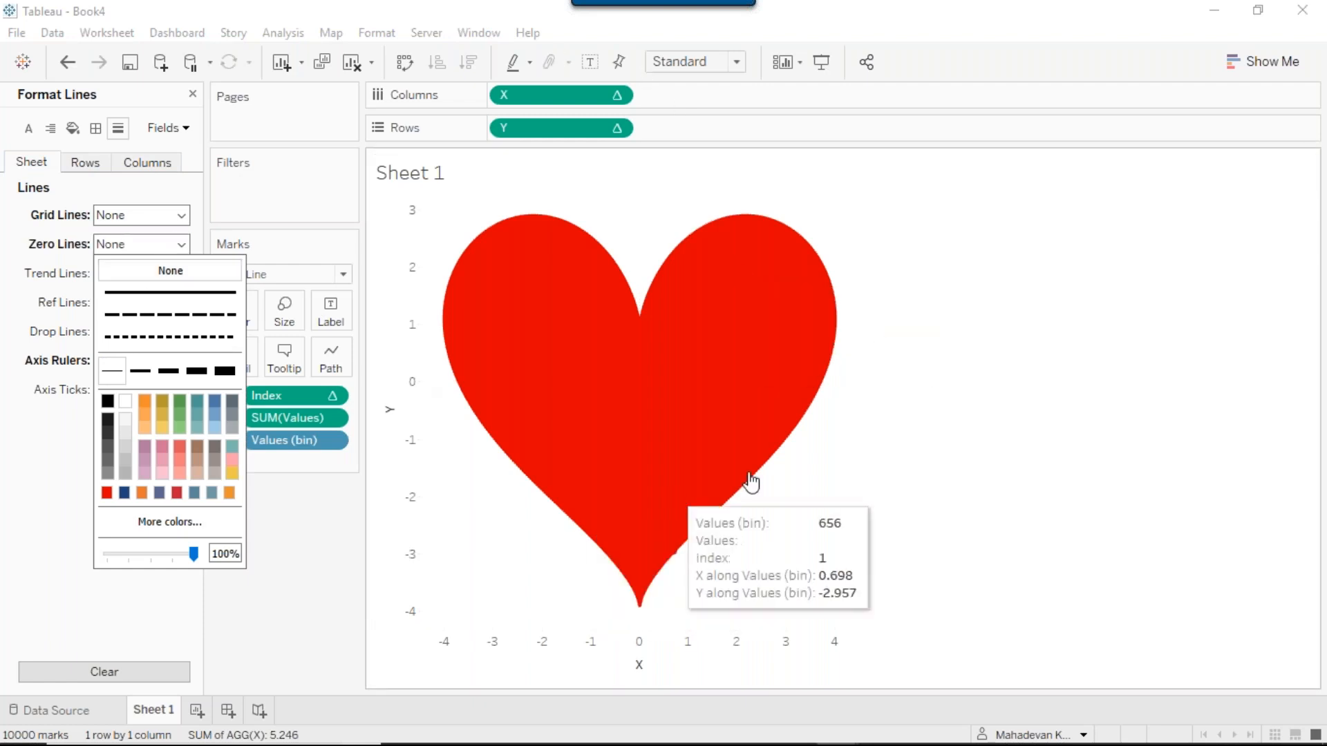
Hide the X and Y axis headers and the sheet title.
left_click(618, 101)
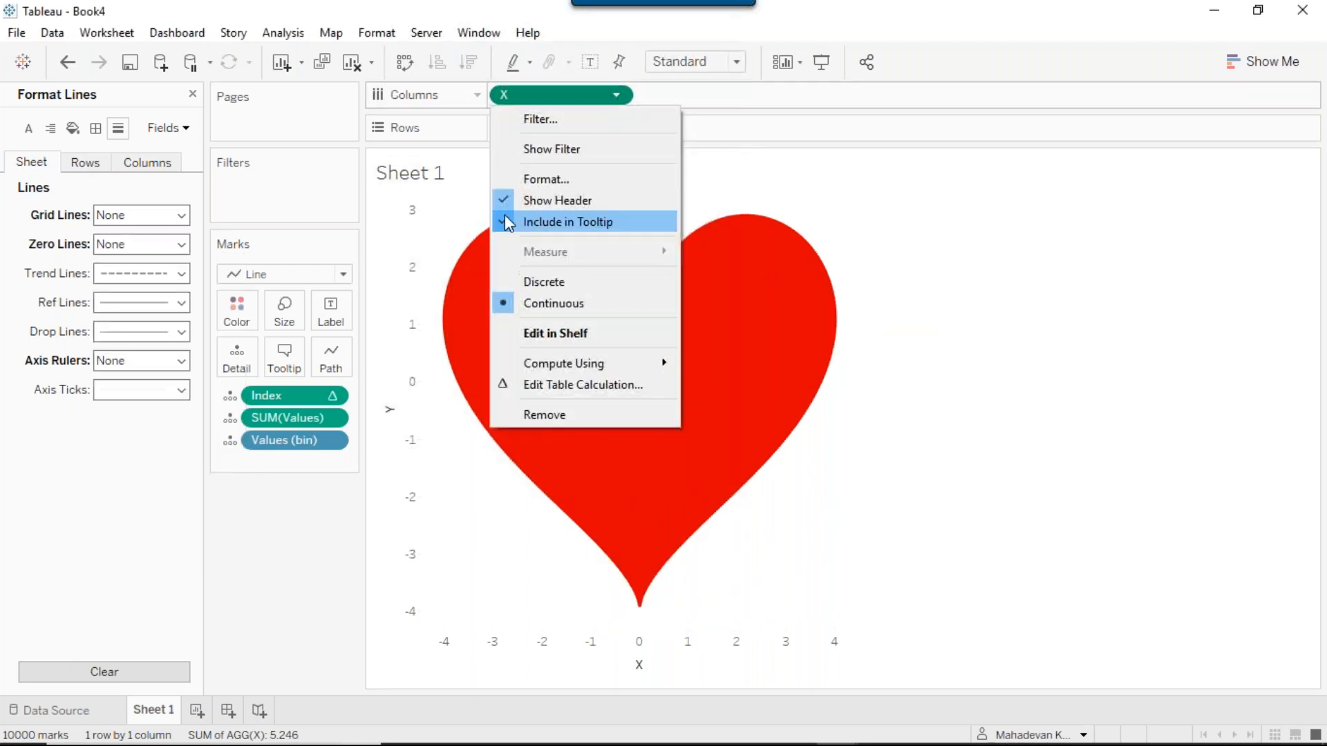
left_click(500, 200)
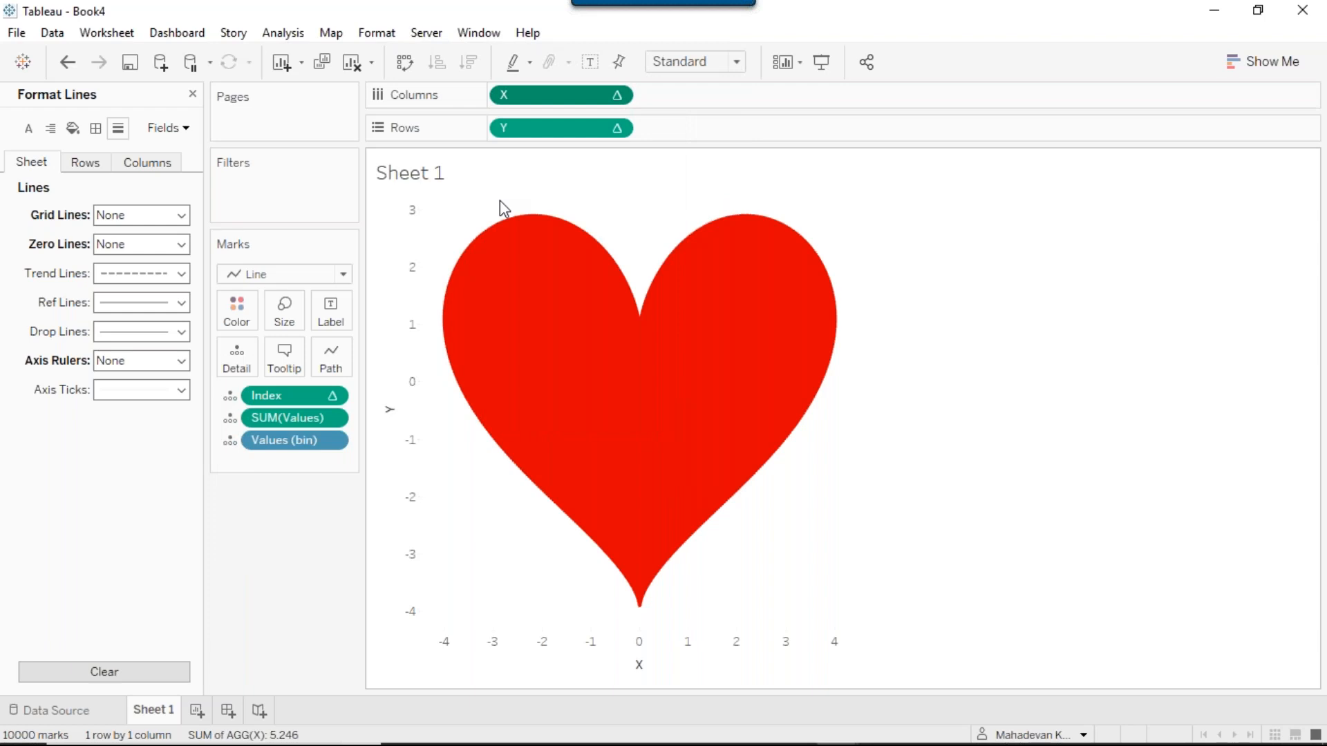
left_click(616, 96)
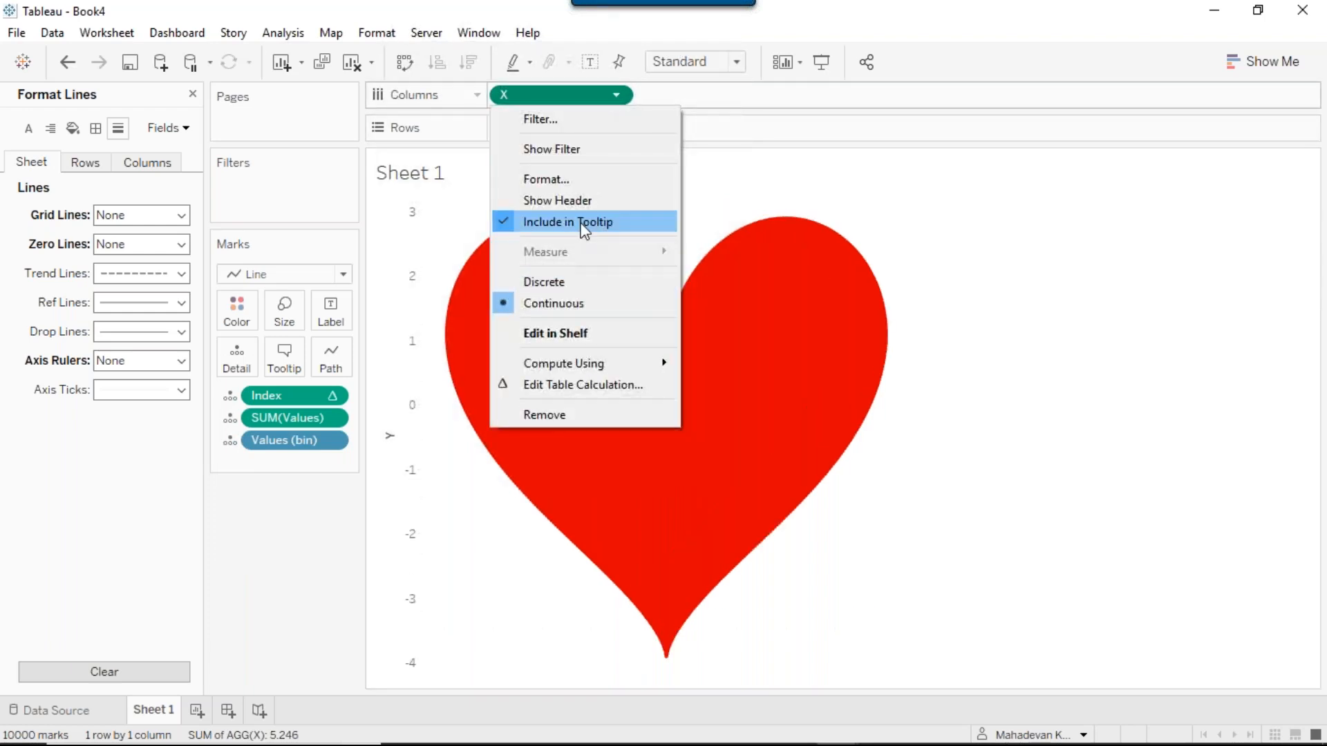
left_click(902, 238)
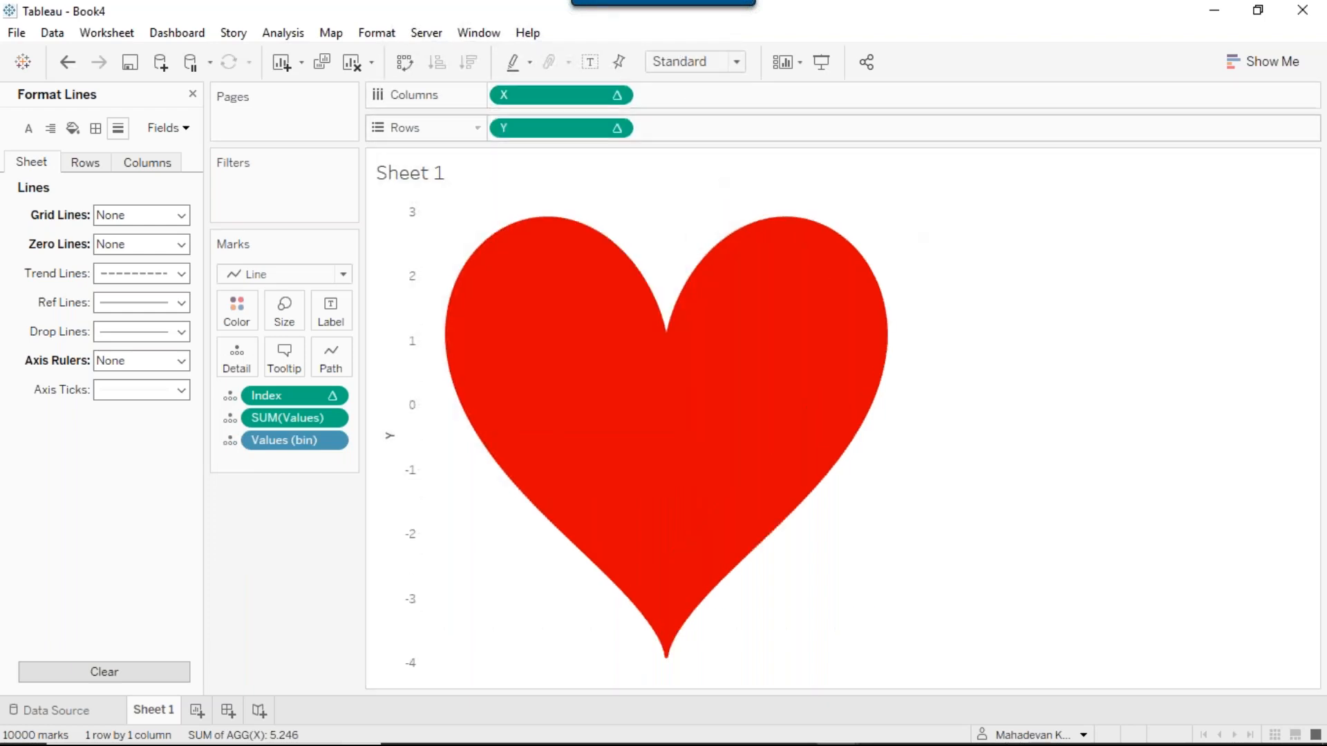
left_click(617, 128)
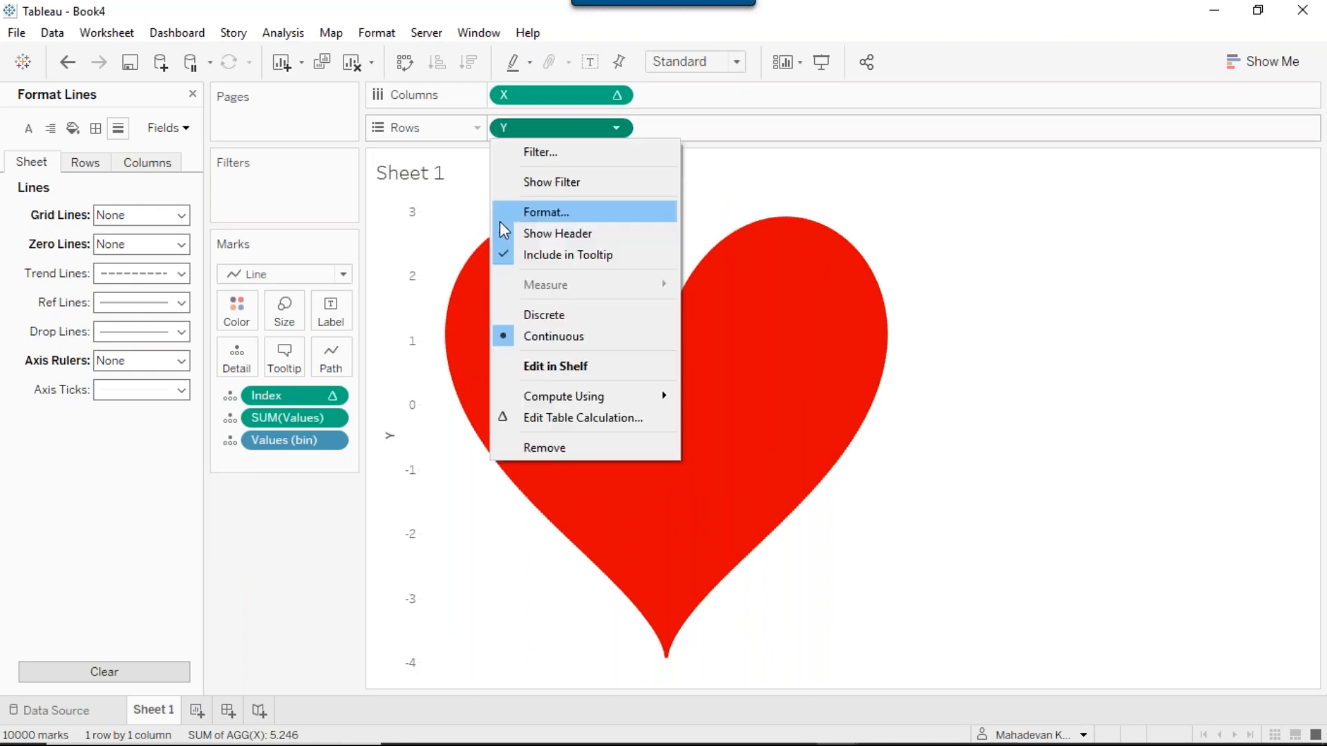
left_click(546, 233)
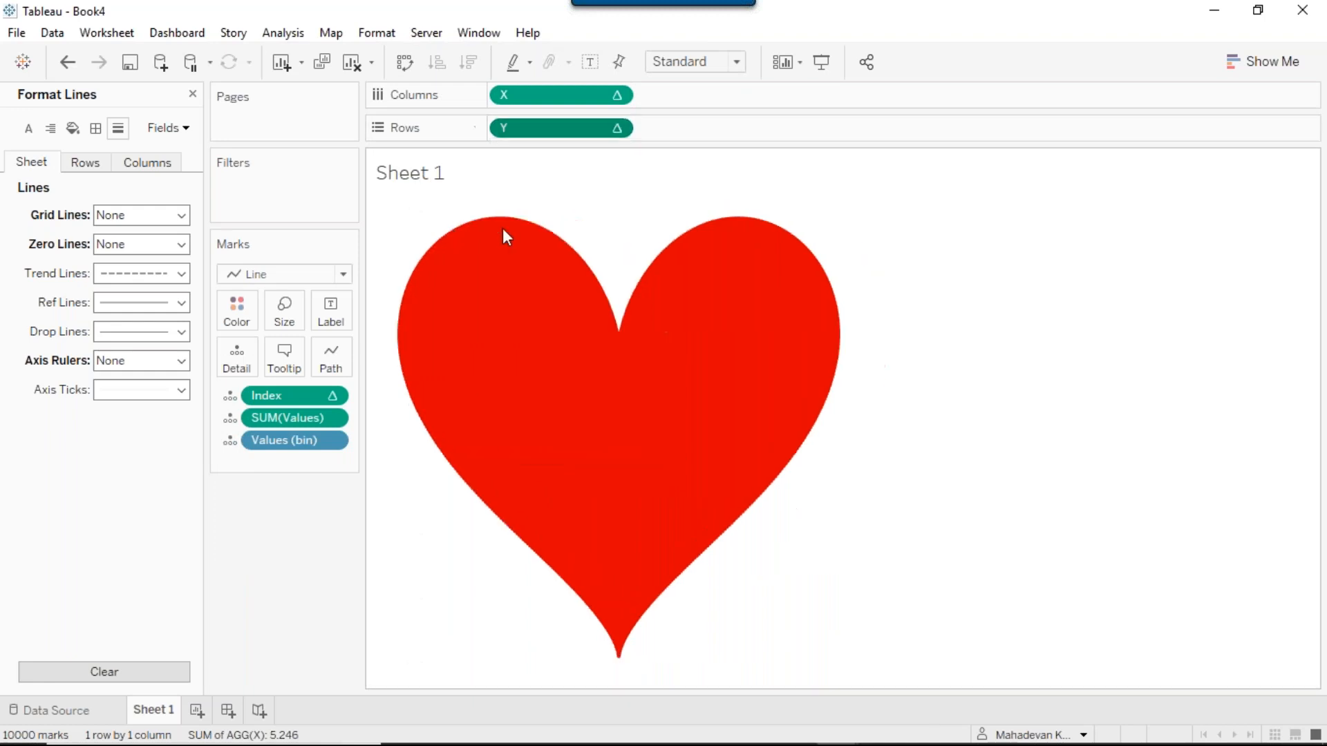
right_click(430, 177)
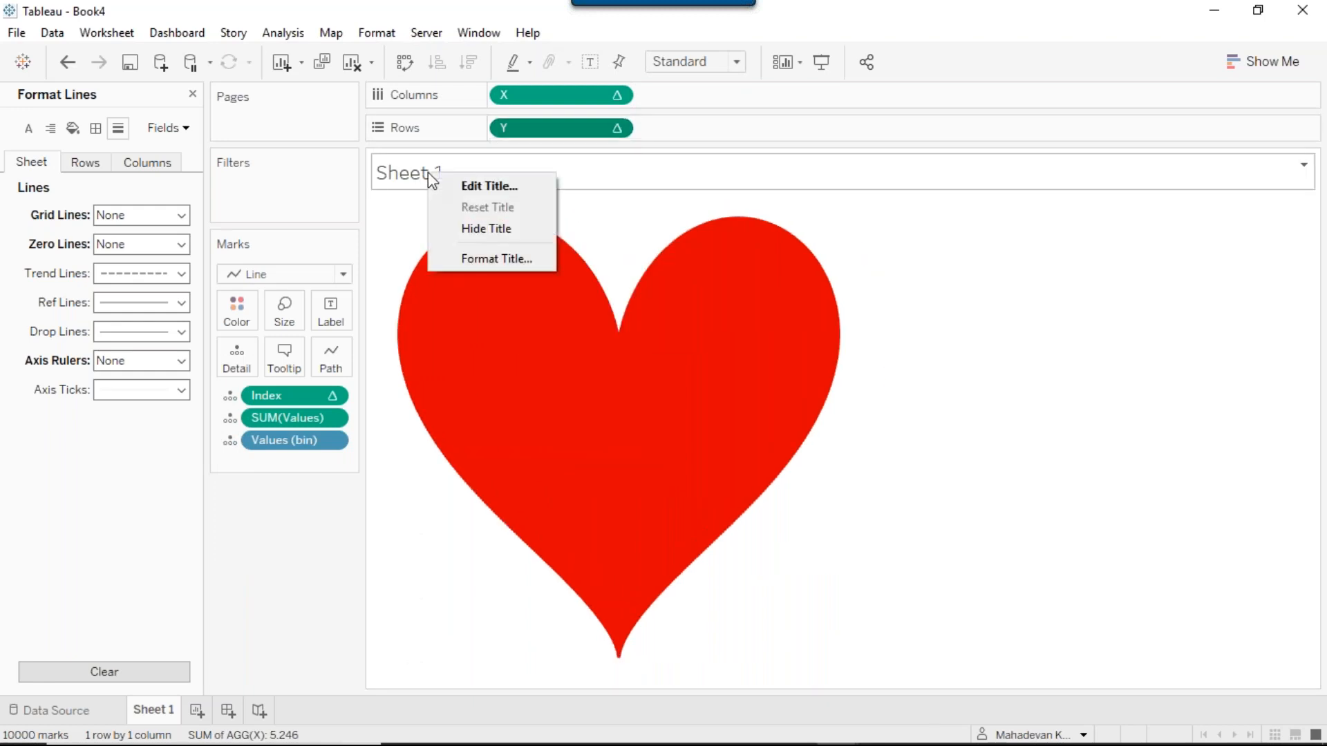
left_click(492, 229)
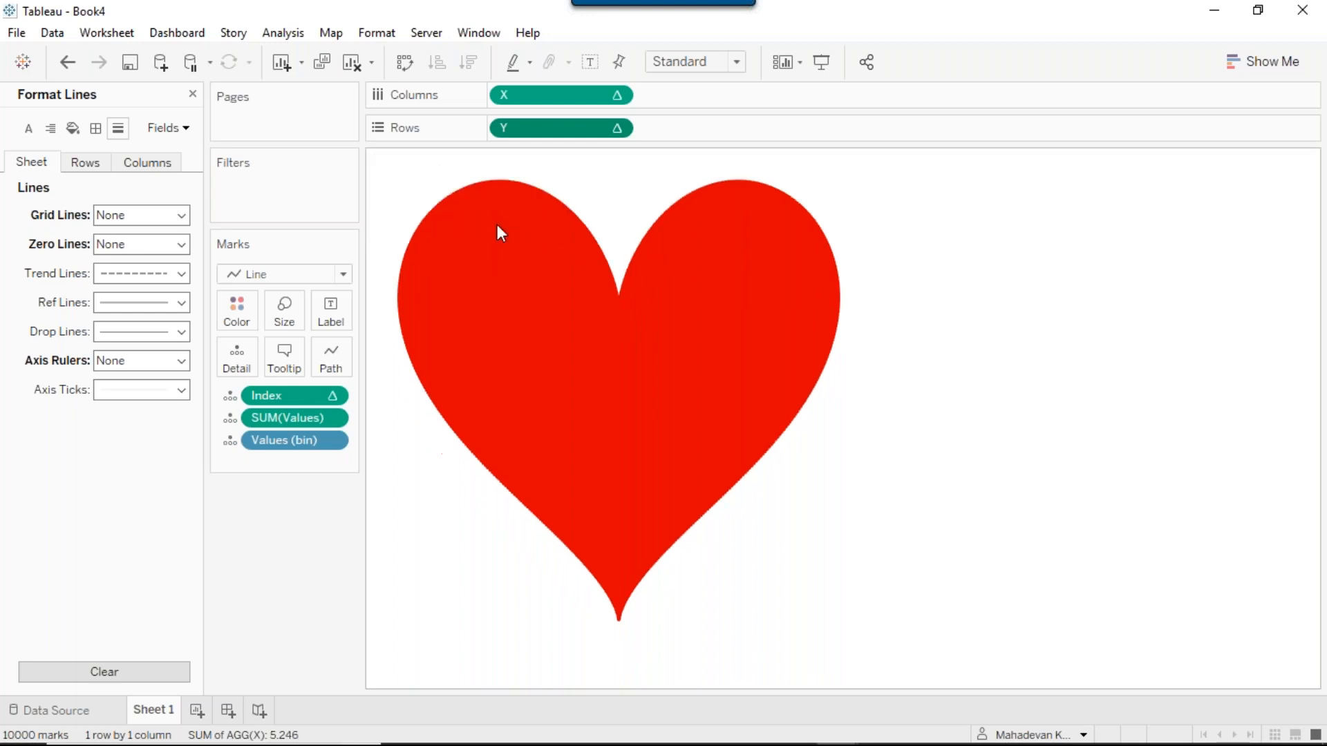
Set the default worksheet shading of the heart chart to black.
right_click(945, 383)
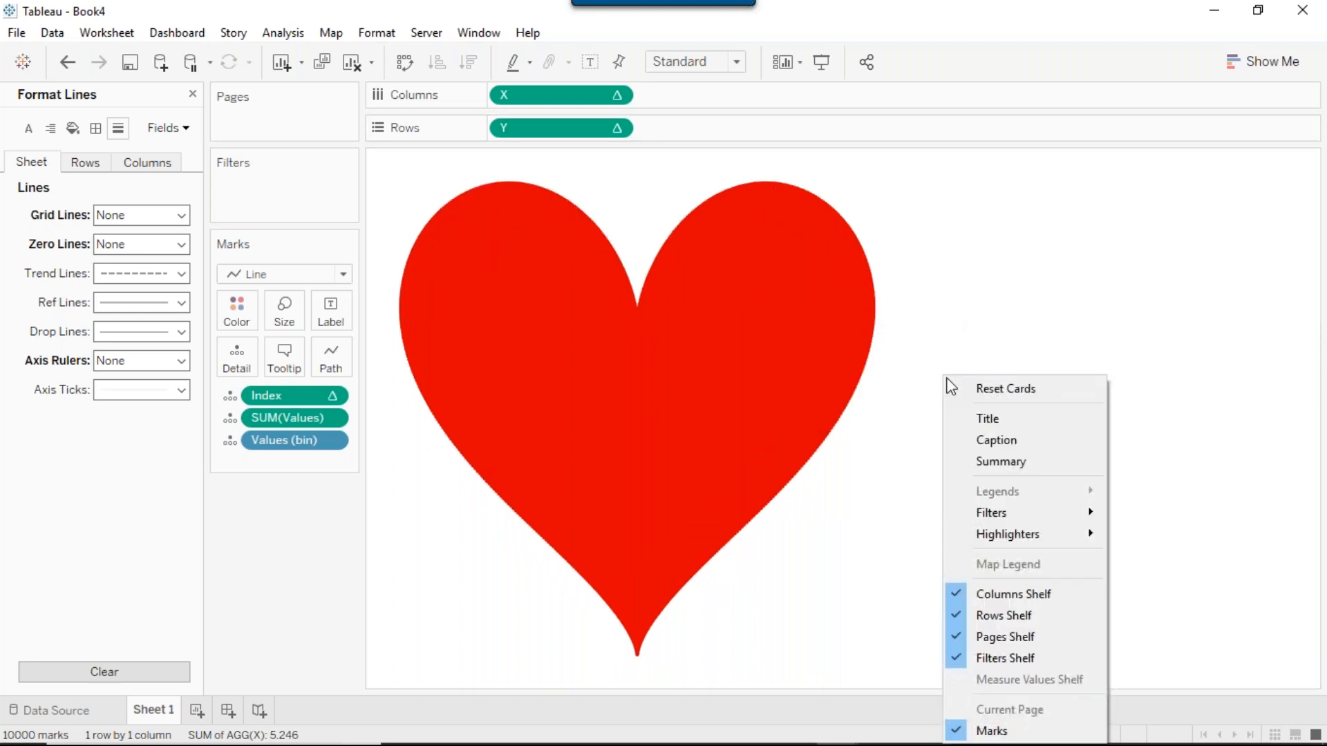
right_click(808, 500)
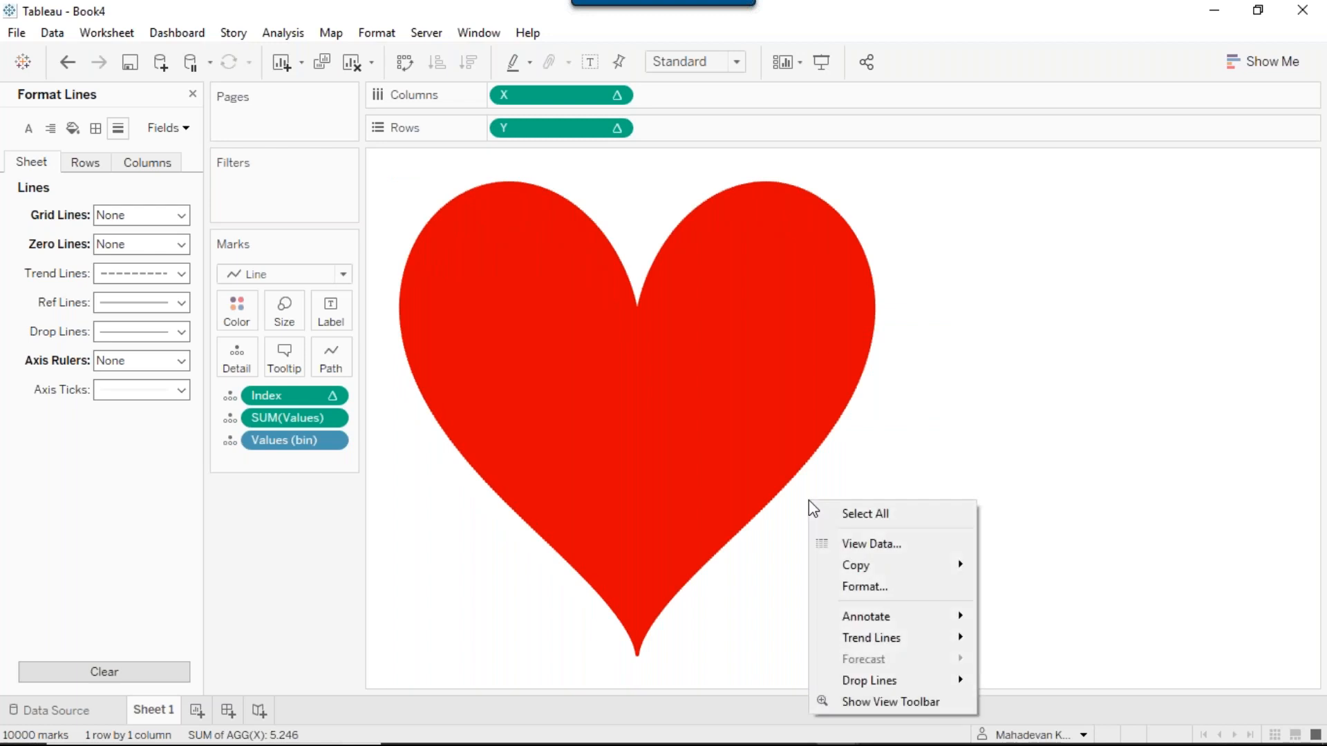
left_click(867, 586)
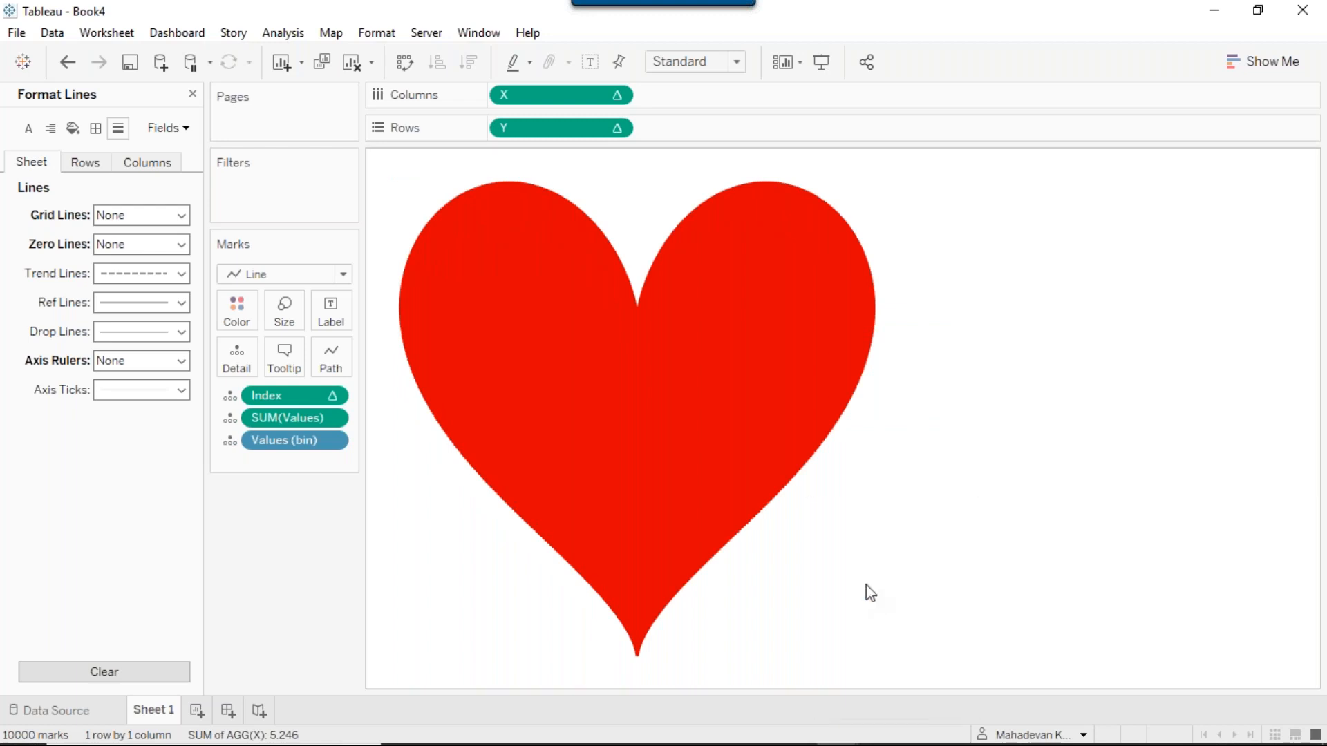
left_click(73, 129)
left_click(119, 216)
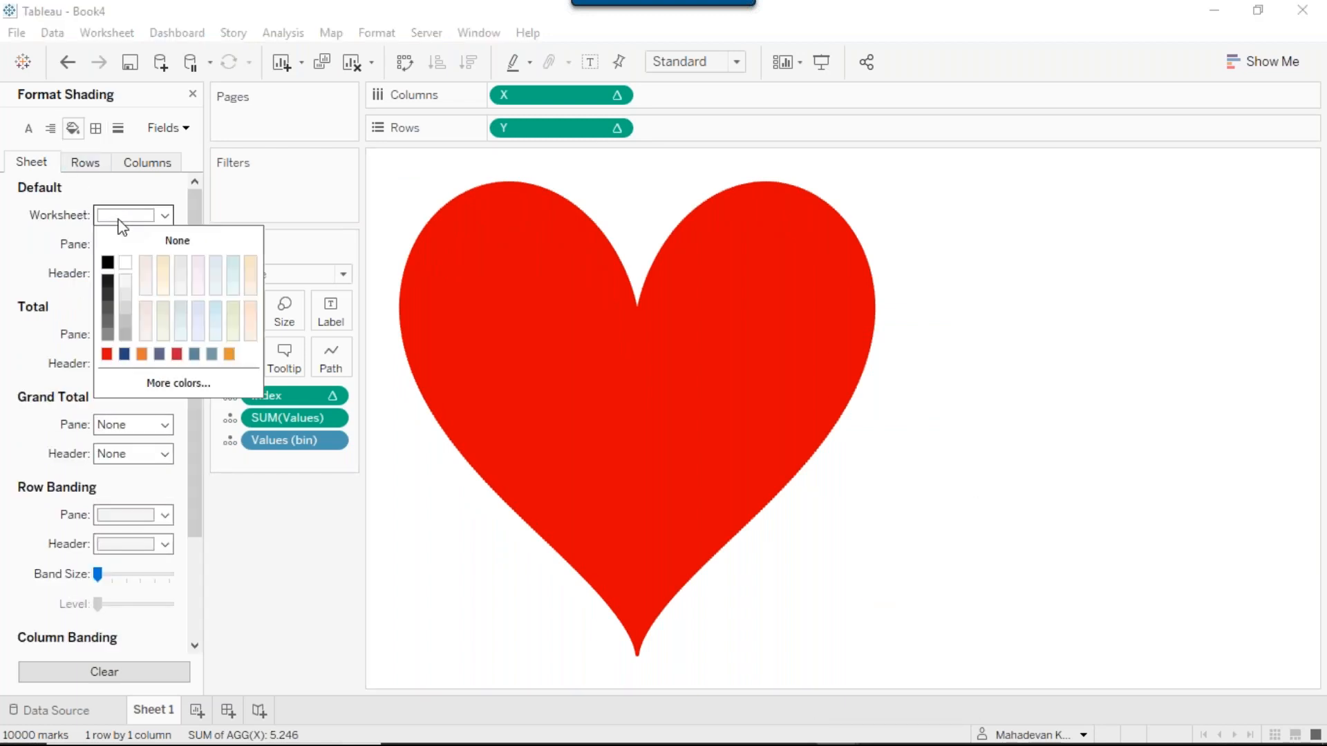
left_click(107, 262)
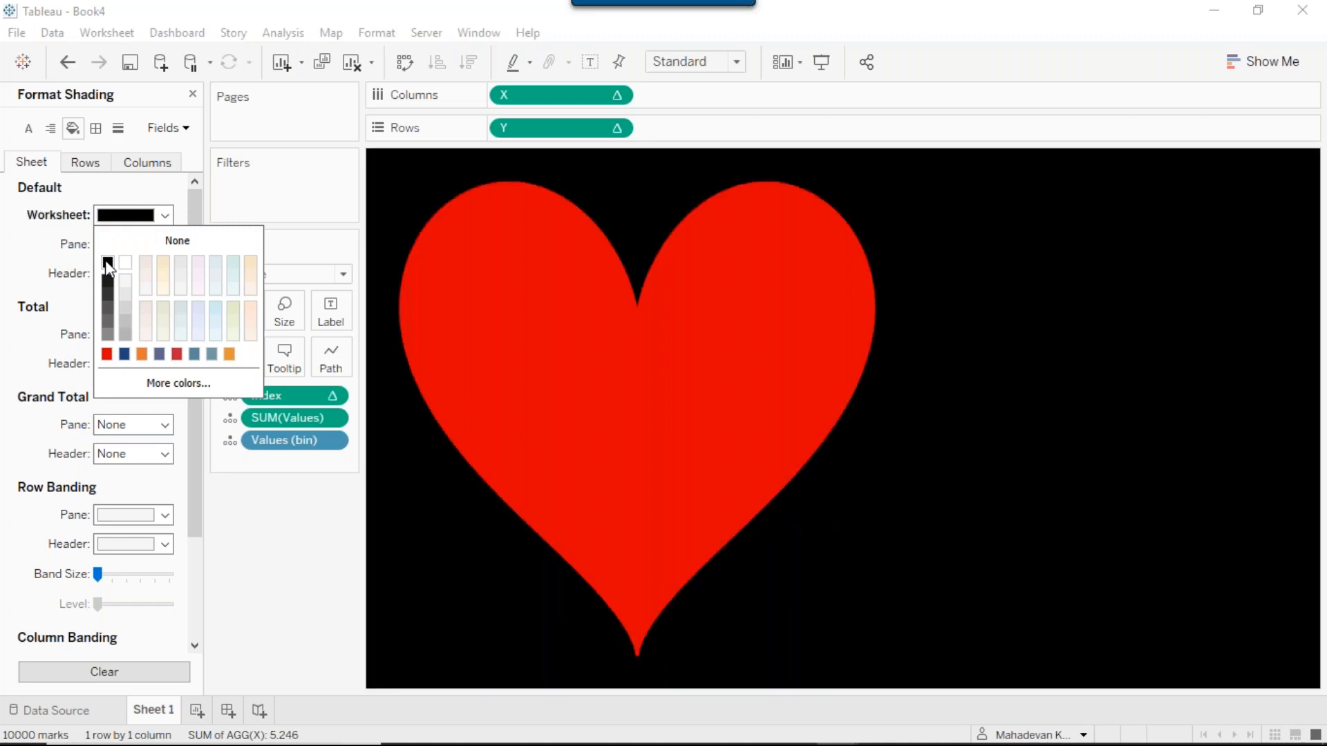
Create a new dashboard in the workbook.
left_click(228, 711)
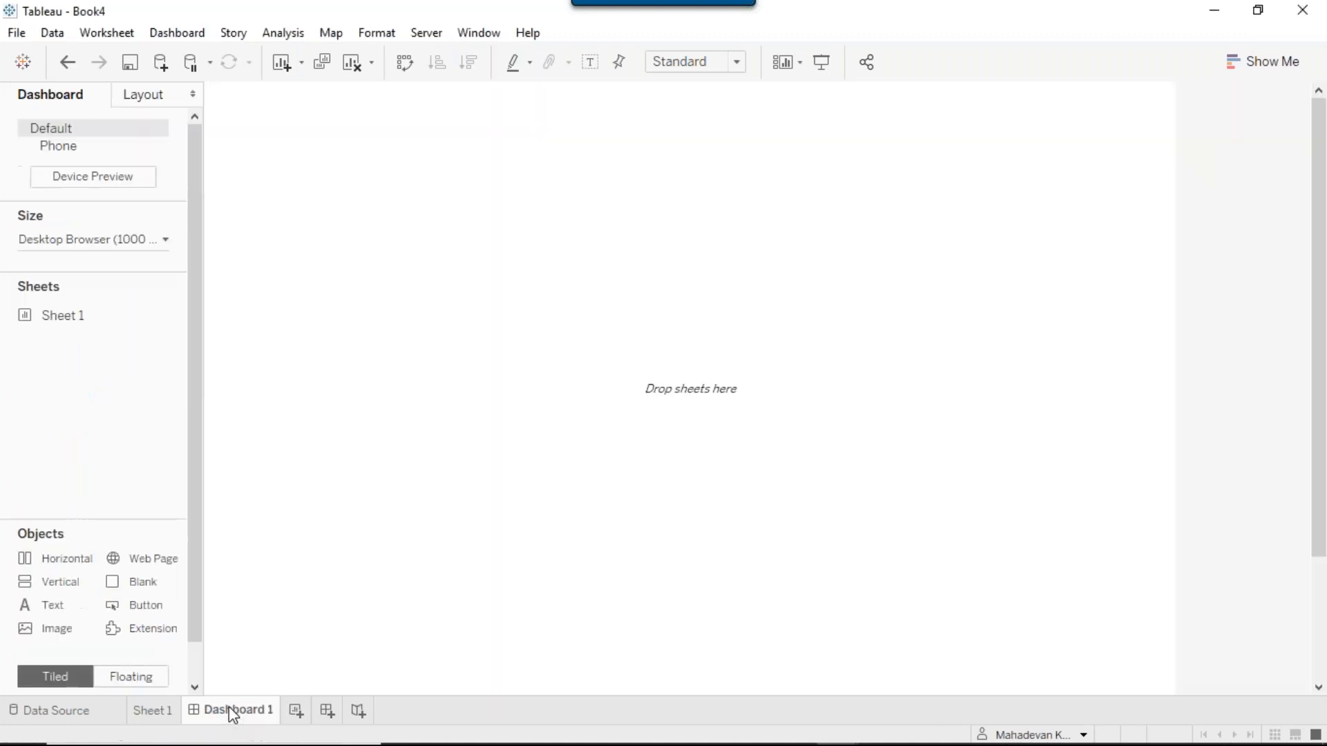
Check the heart chart on Sheet 1, and place that sheet on Dashboard 1.
left_click(160, 714)
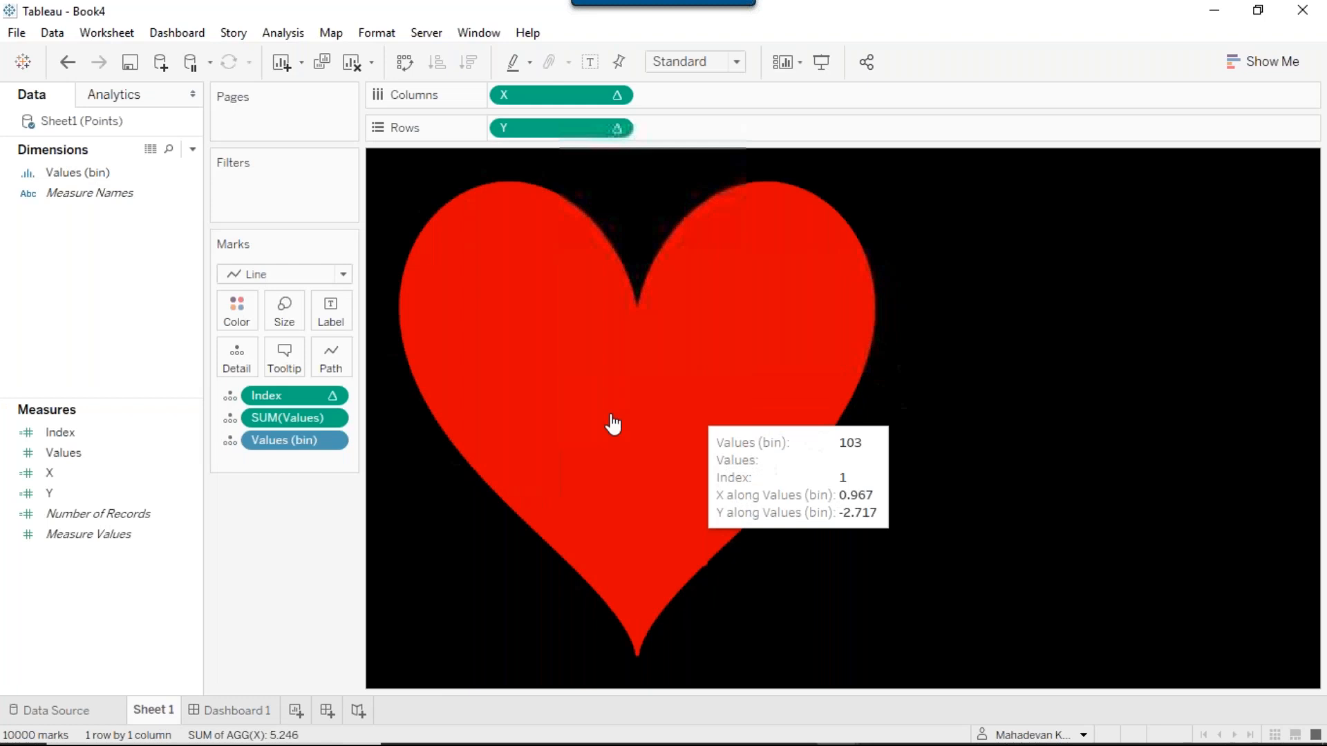
left_click(251, 714)
mouse_move(49, 322)
left_click_drag(49, 321, 367, 338)
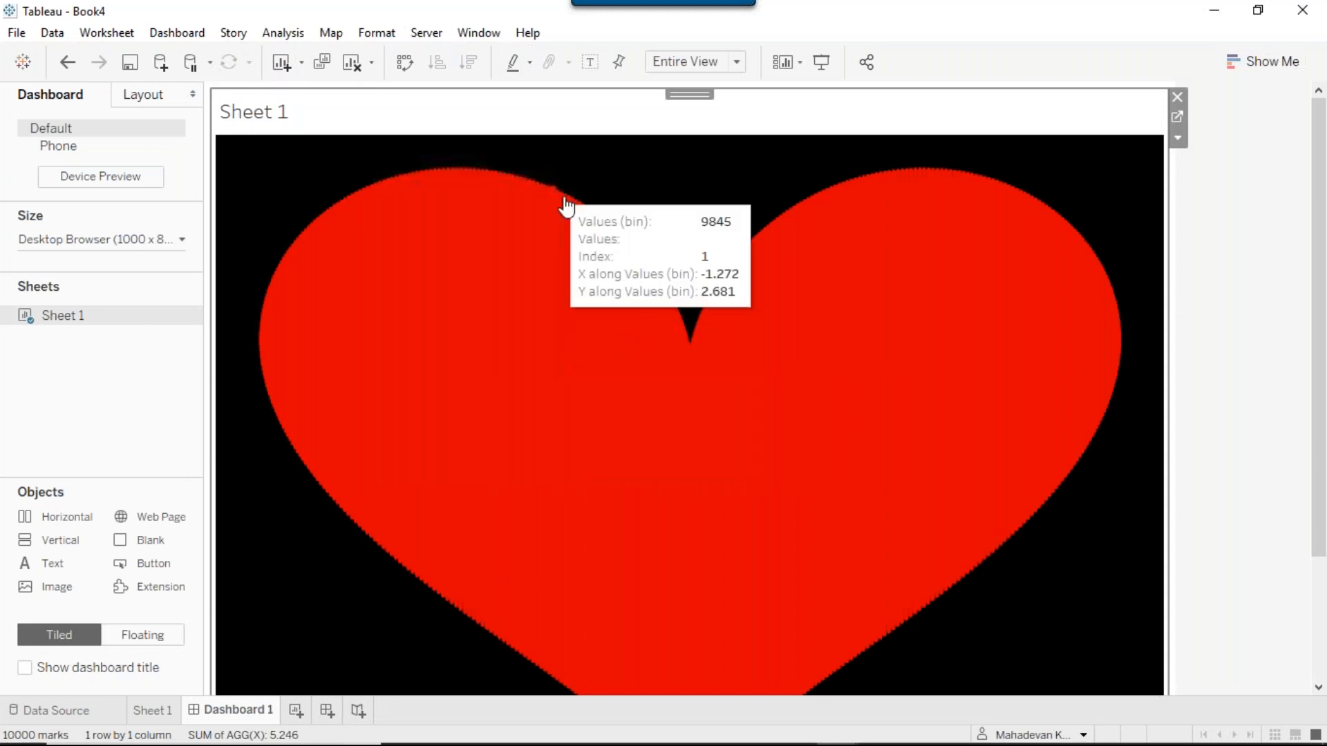
Compare the Entire View and Standard fits for the heart sheet on the dashboard, and leave it on Standard.
left_click(682, 62)
left_click(687, 82)
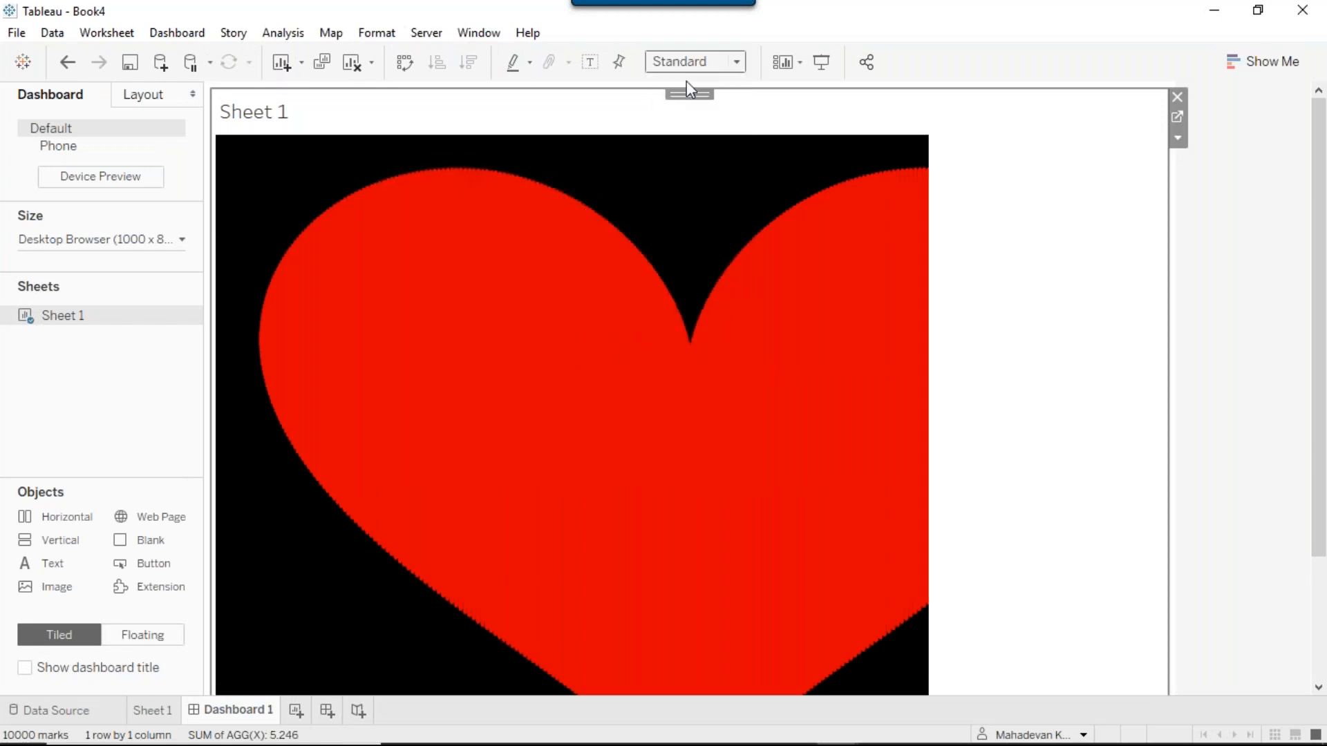
left_click(730, 69)
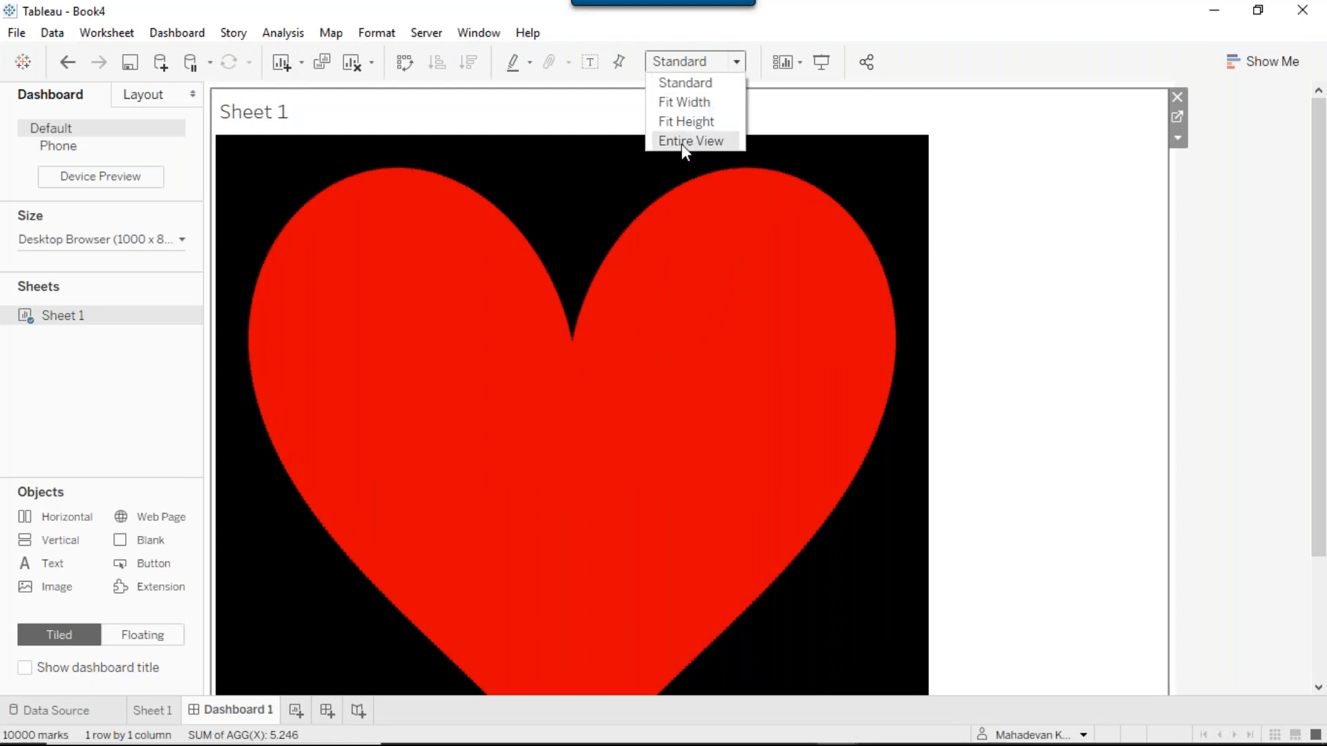
left_click(680, 142)
left_click(727, 64)
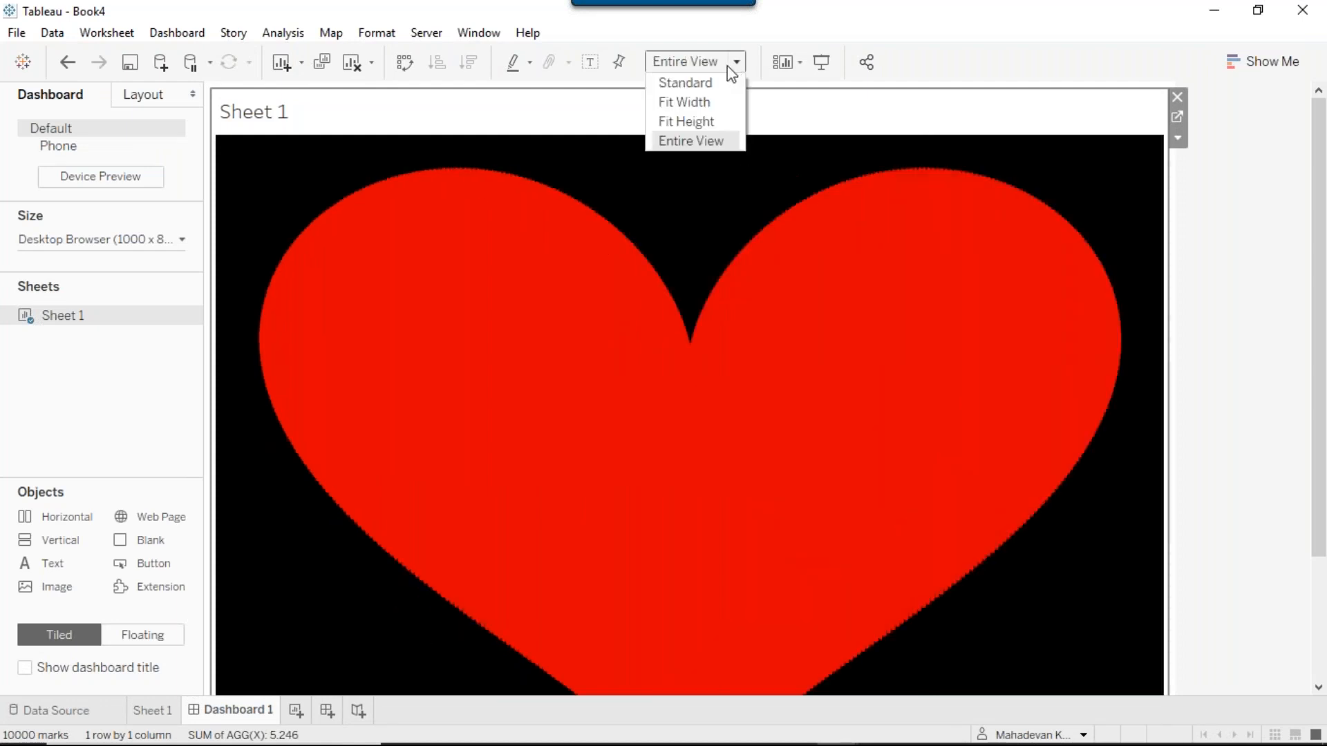
left_click(686, 83)
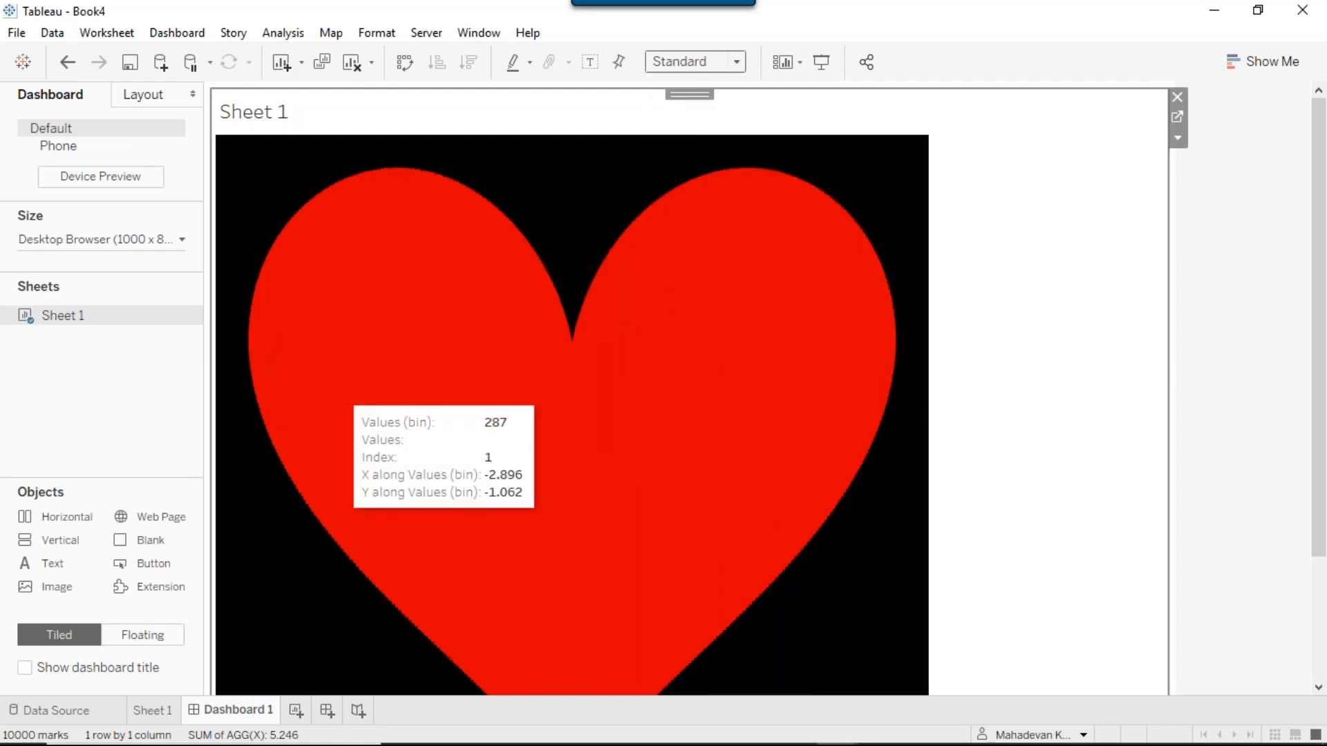
Set the dashboard size to Automatic, and switch it back to Fixed size with the custom 1155 x 632 px dimensions.
left_click(131, 246)
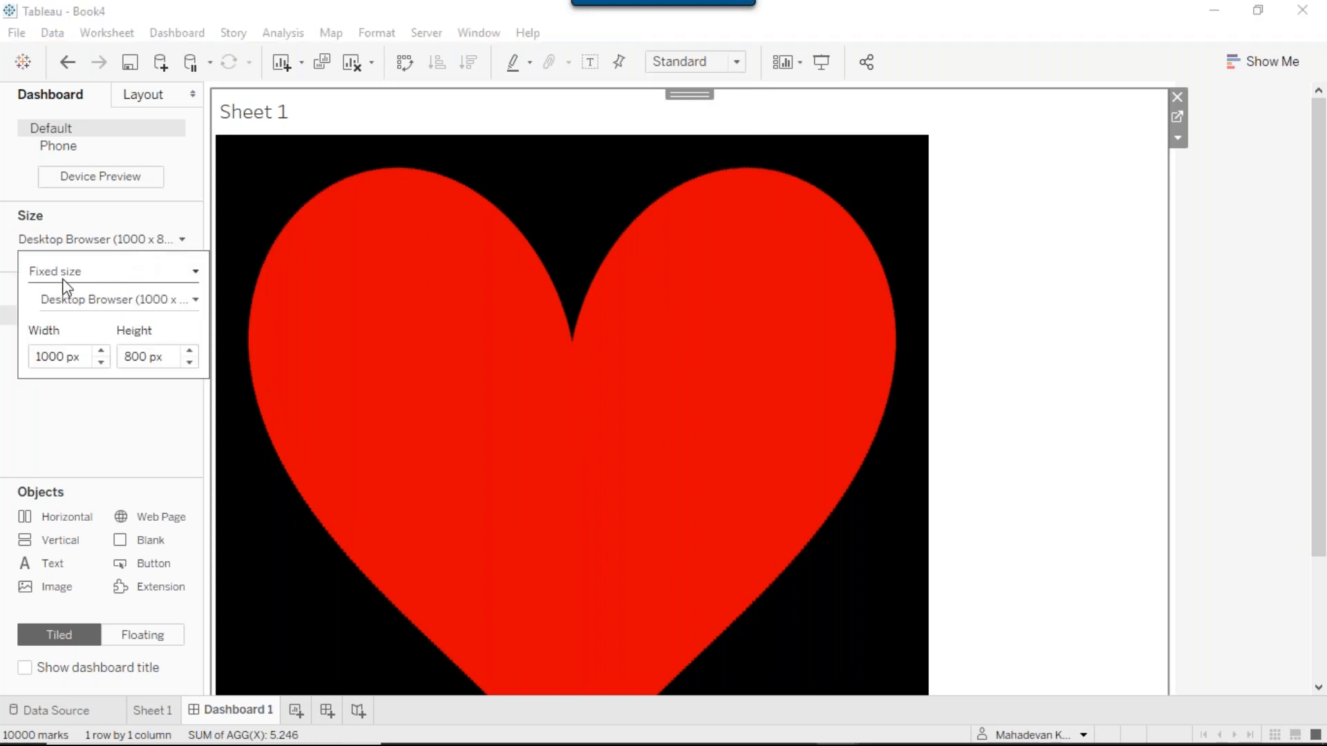
left_click(63, 280)
left_click(68, 313)
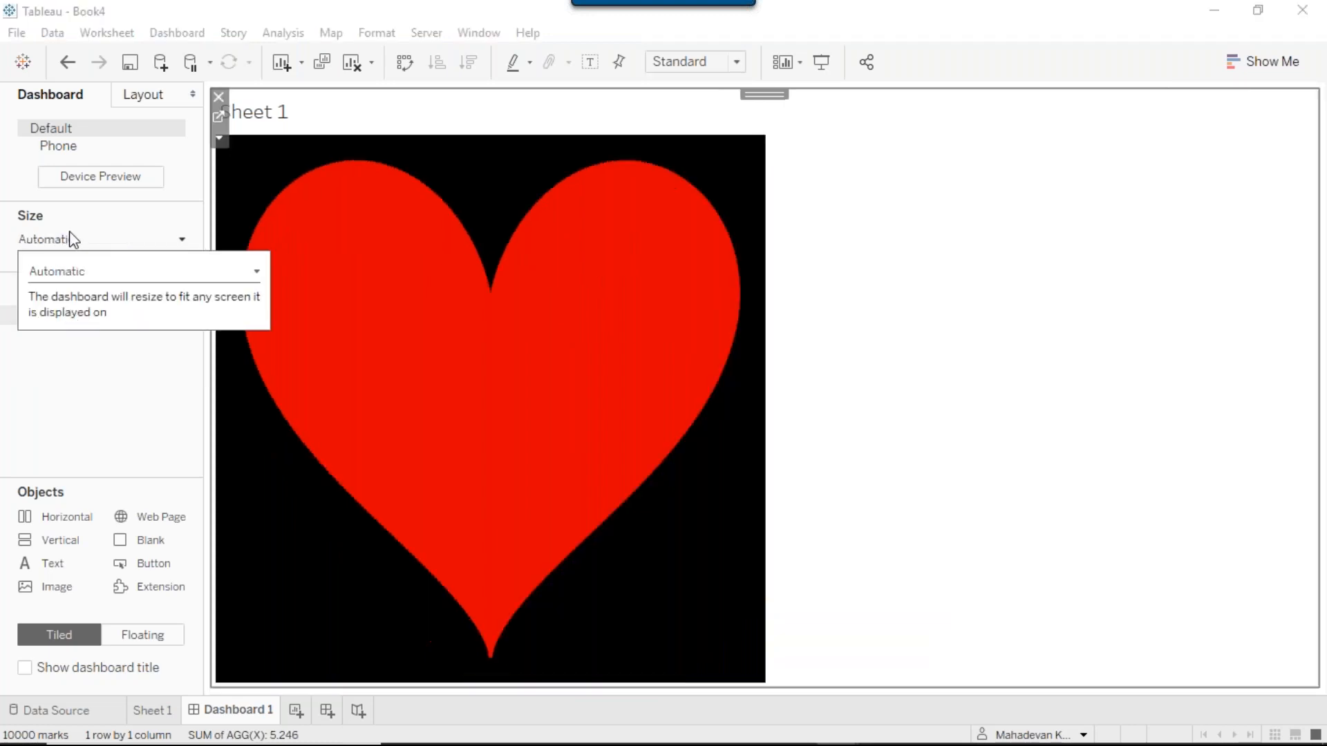
left_click(67, 237)
left_click(66, 239)
left_click(55, 271)
left_click(64, 292)
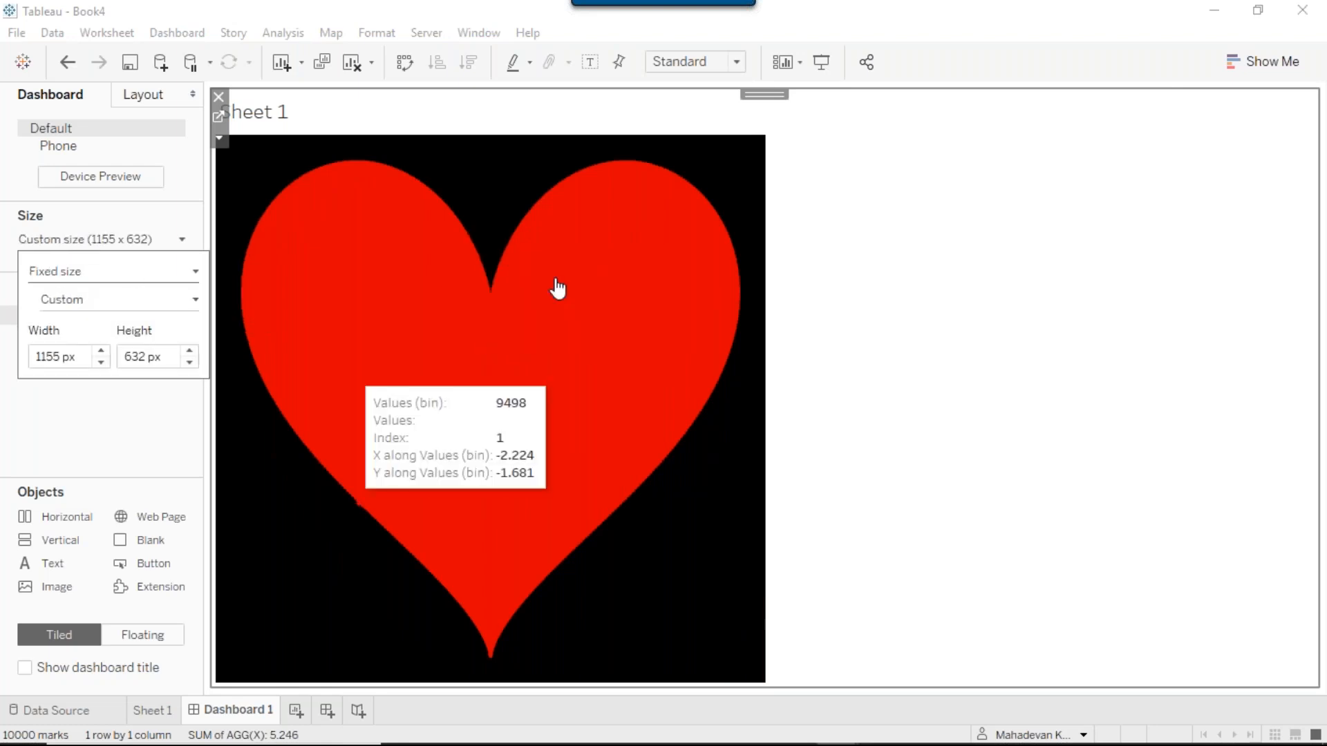
left_click(89, 465)
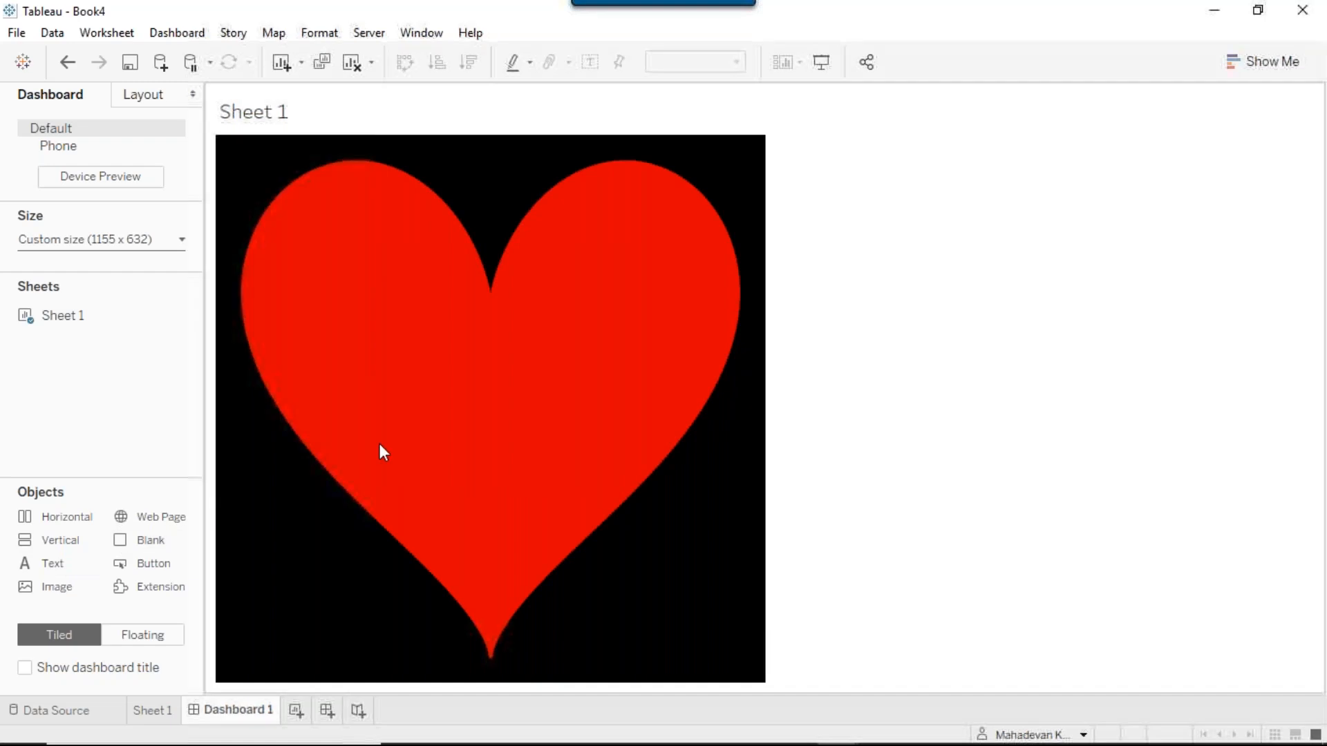
Add a text object over the heart, with the font set to Tableau Semibold, size 24, bold.
mouse_move(464, 371)
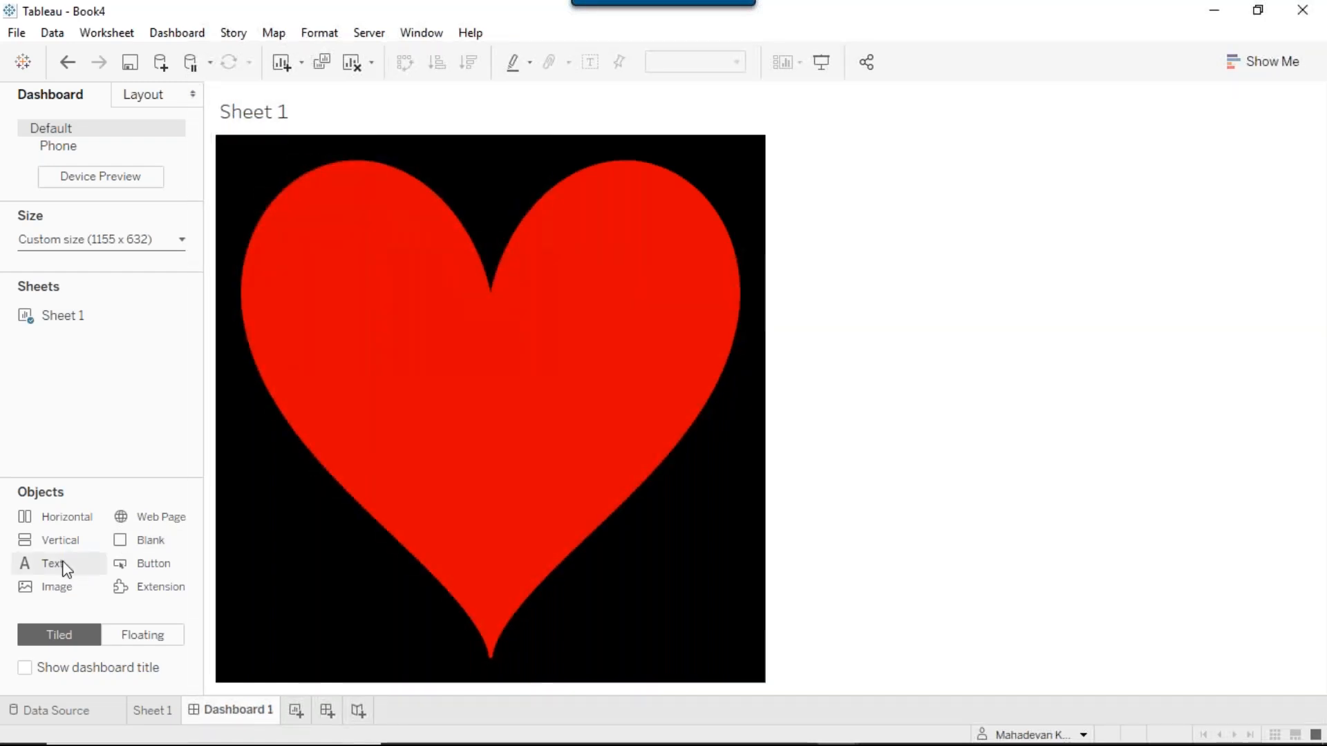
left_click_drag(63, 565, 378, 305)
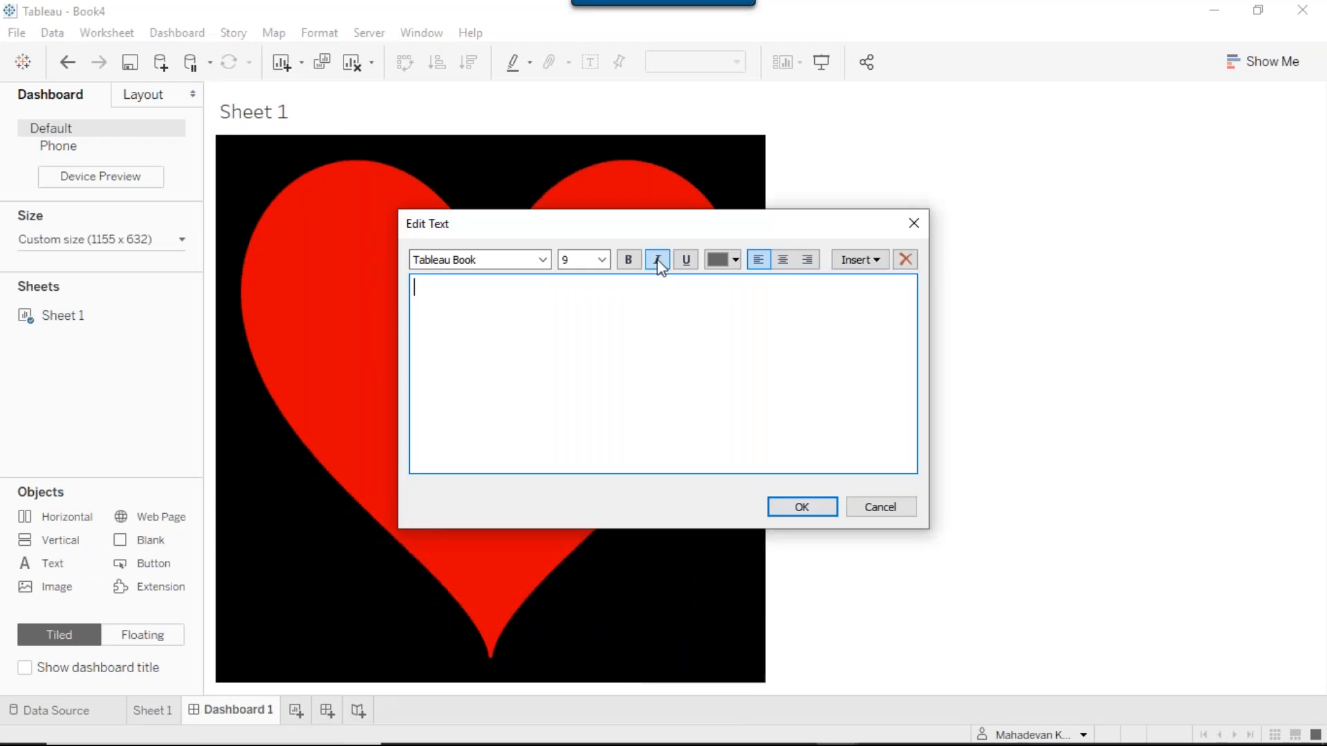
left_click(602, 260)
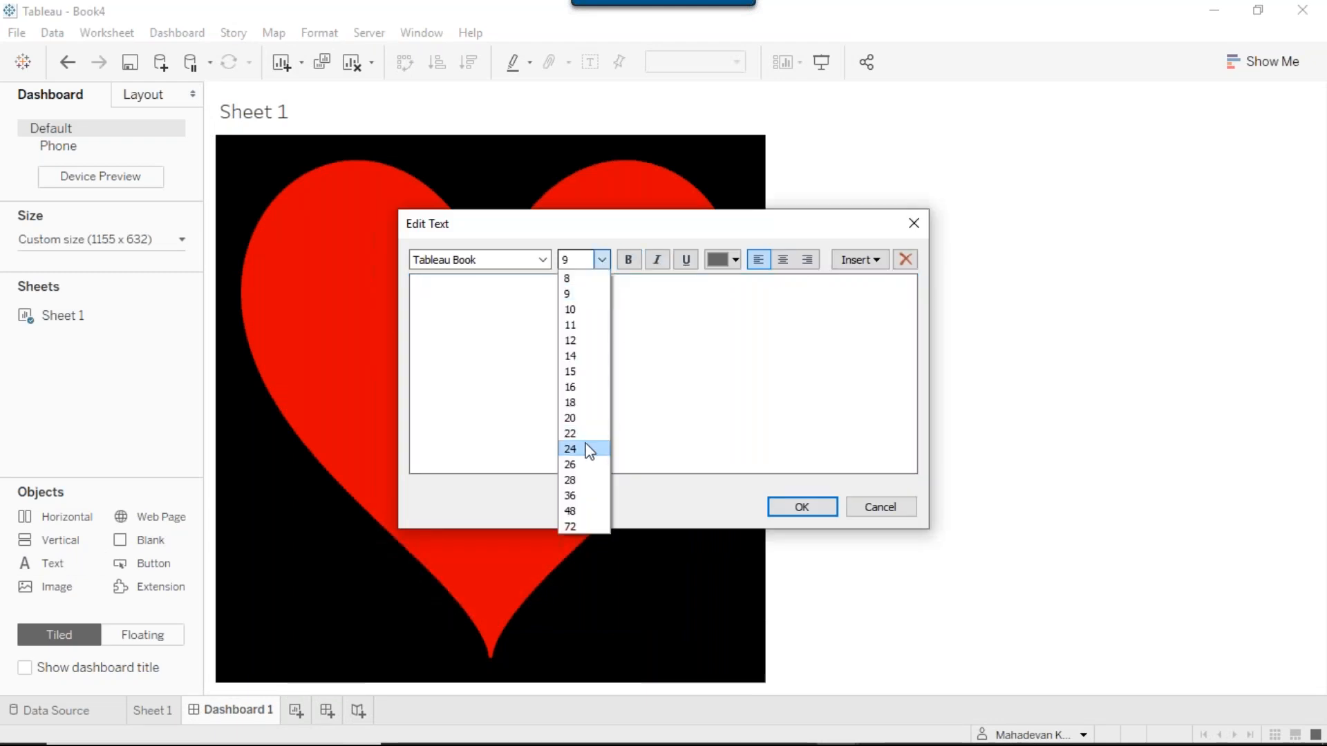
left_click(588, 451)
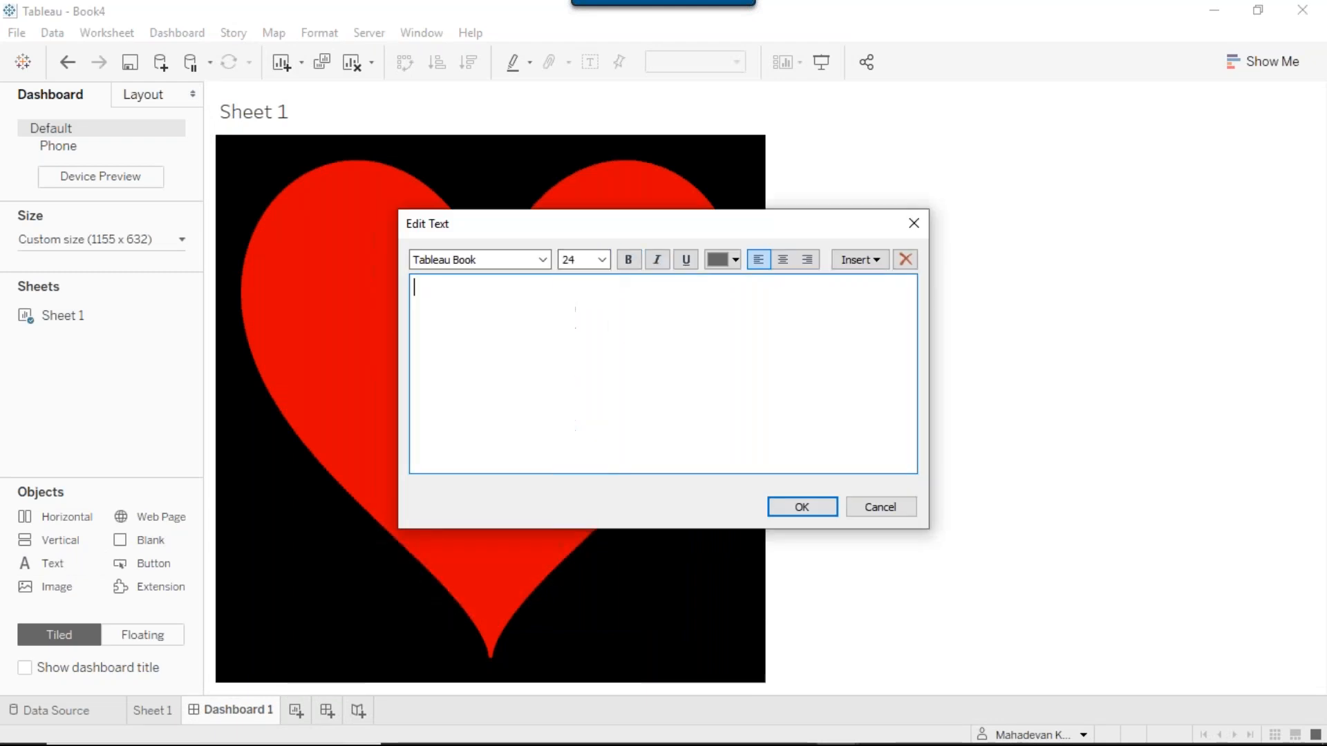
left_click(543, 265)
left_click(483, 372)
left_click(635, 261)
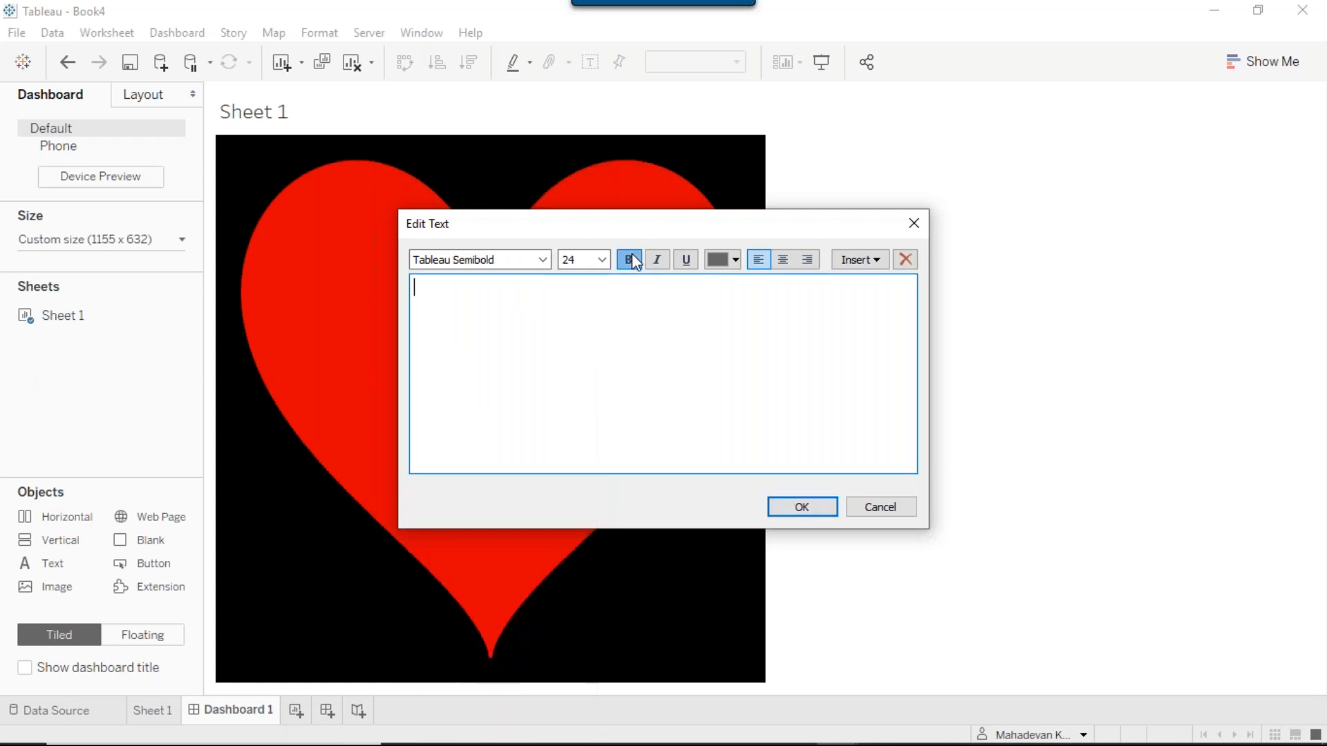
Enter HAPPY, VALENTINES and DAY on three separate lines of the text object.
type("HAPPY")
key("Return")
type("VALENTI")
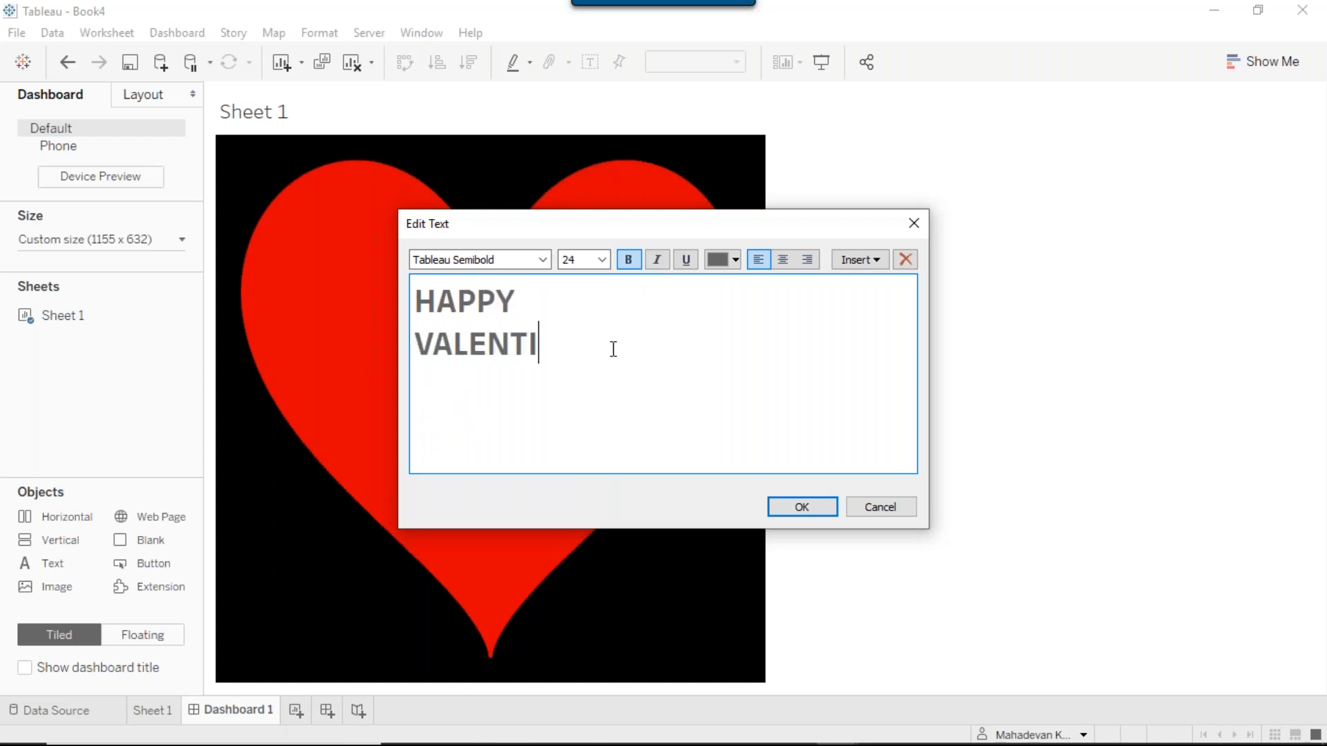
type("NES")
key("Return")
type("DAYU")
key("BackSpace")
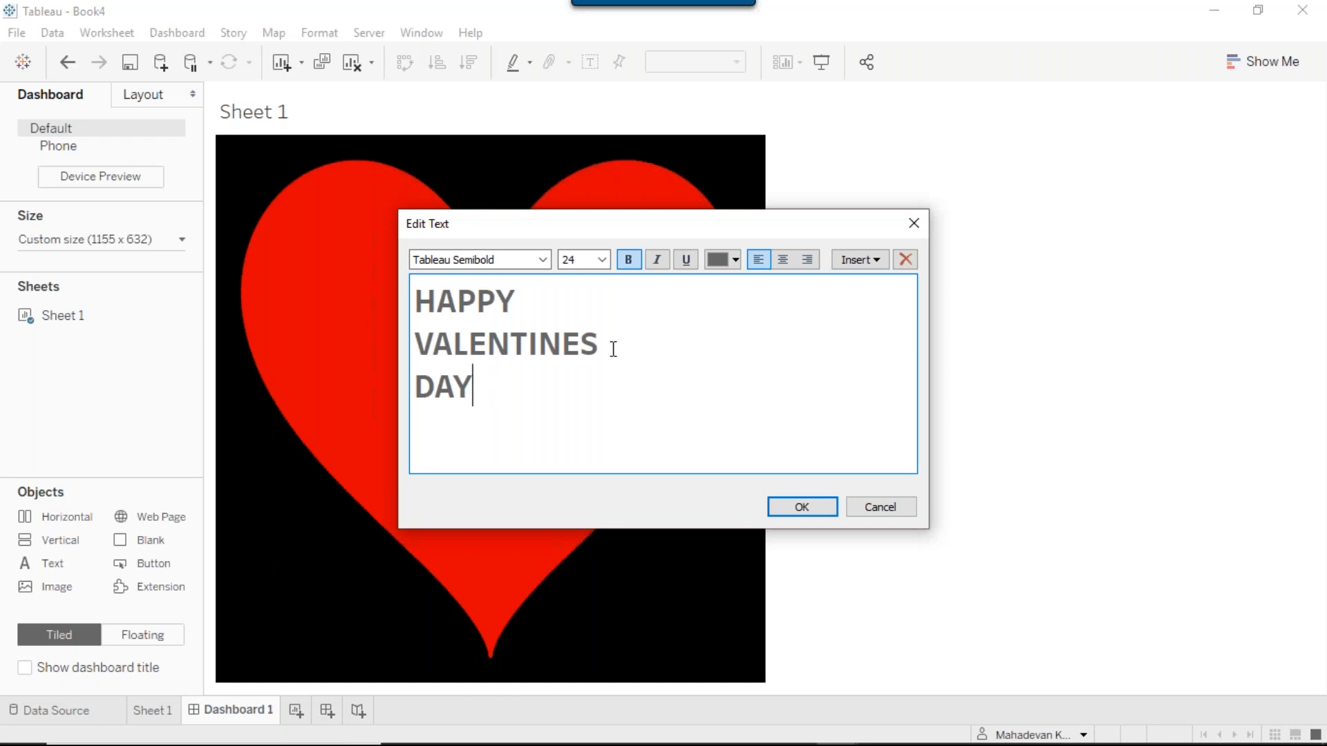
Color all three lines of the text black and apply the text object.
left_click_drag(470, 392, 406, 296)
left_click(734, 262)
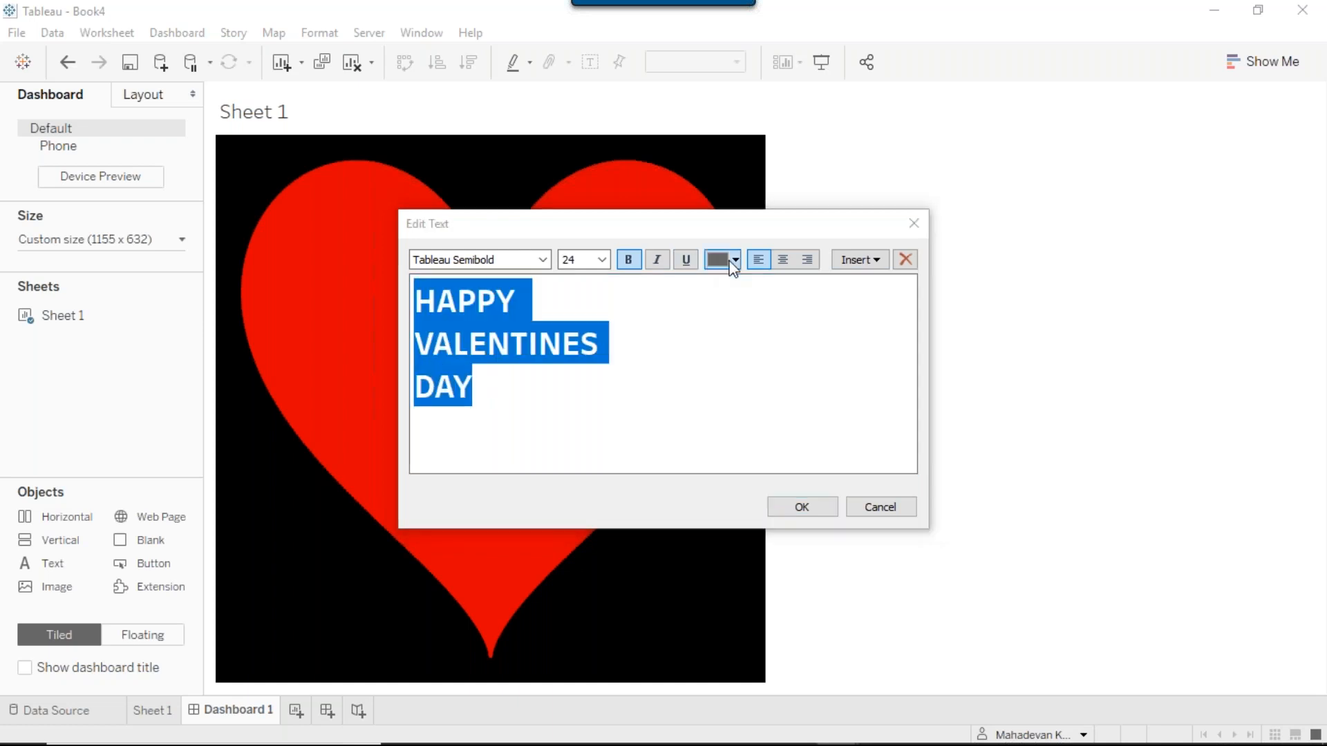
left_click(715, 278)
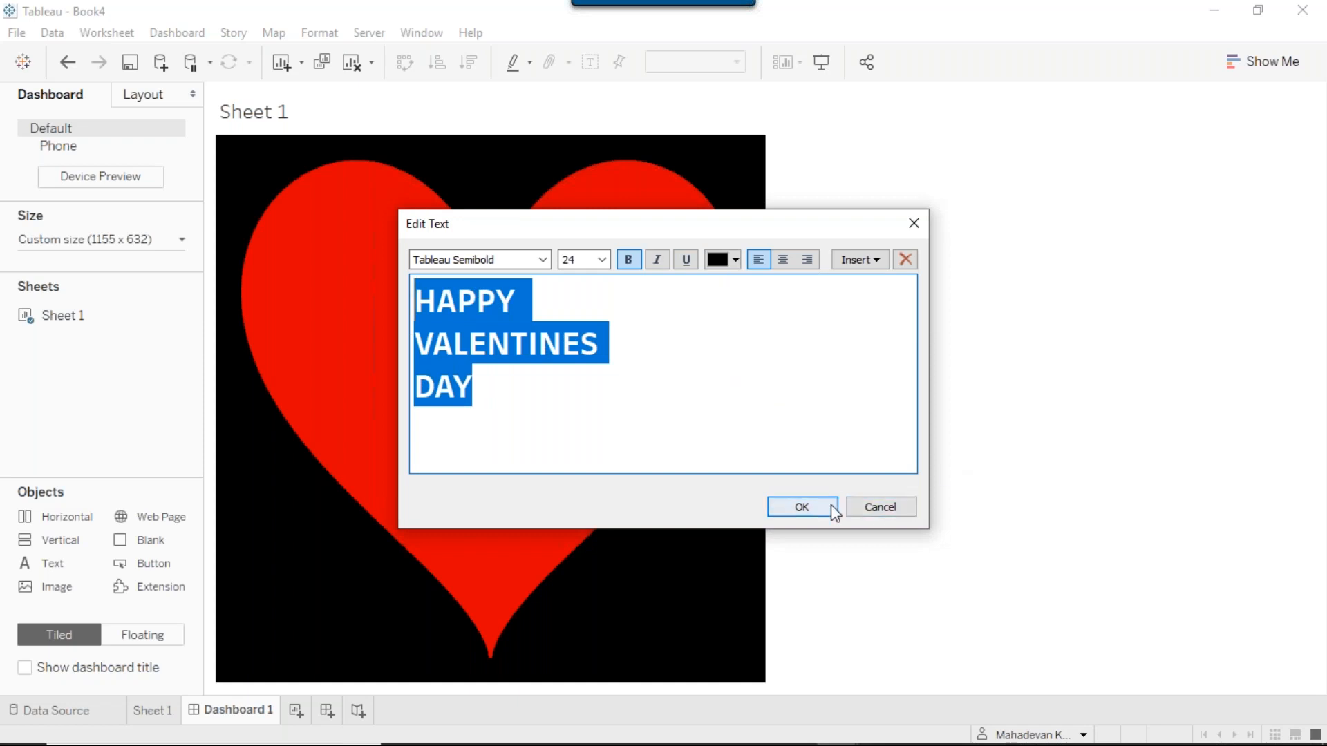
left_click(801, 507)
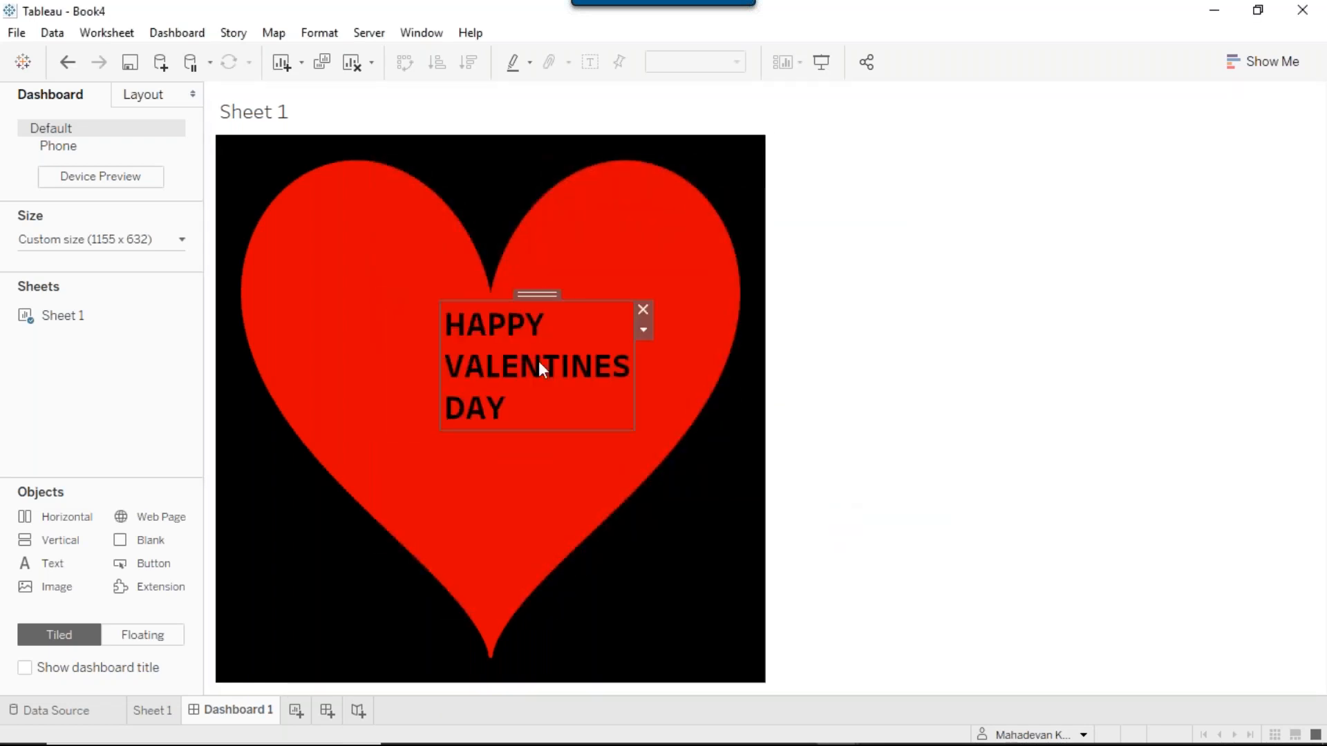
Center-align the HAPPY VALENTINES DAY text and move the text object to the horizontal middle of the heart.
double_click(538, 360)
left_click_drag(568, 411, 378, 310)
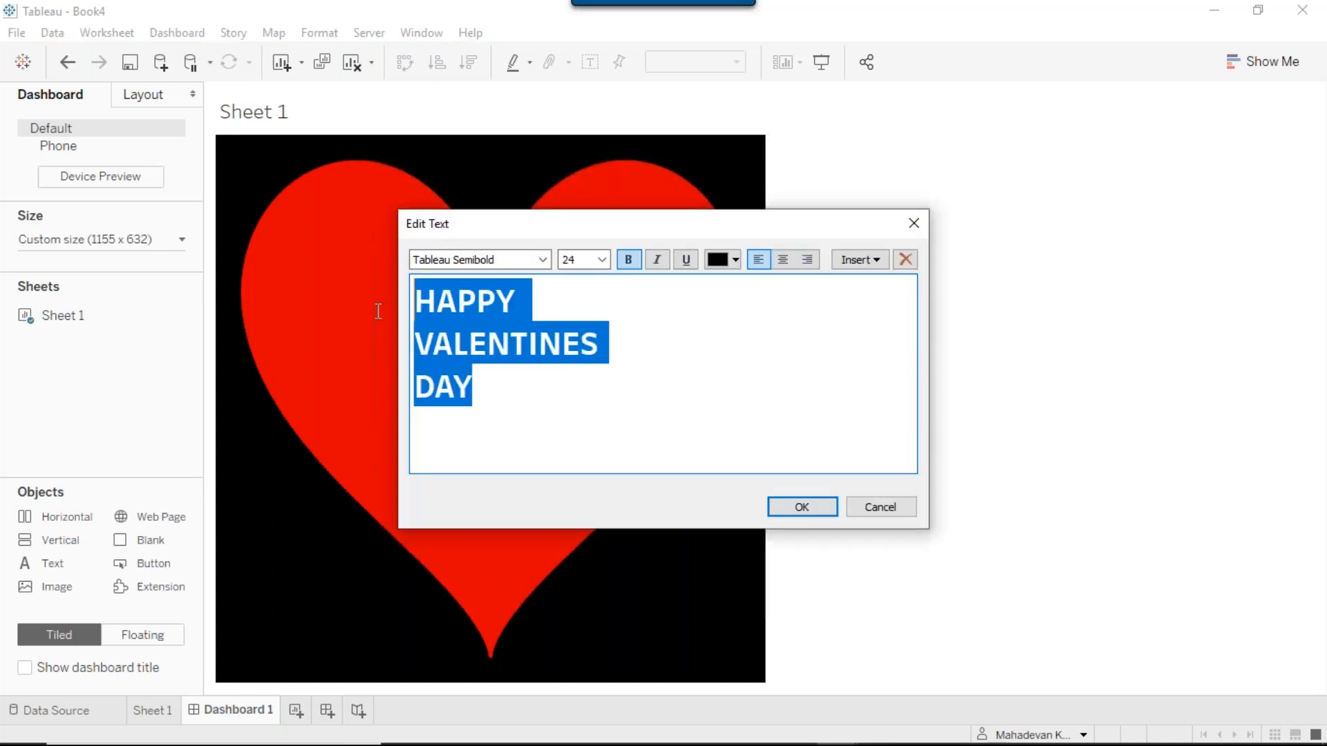
left_click(783, 259)
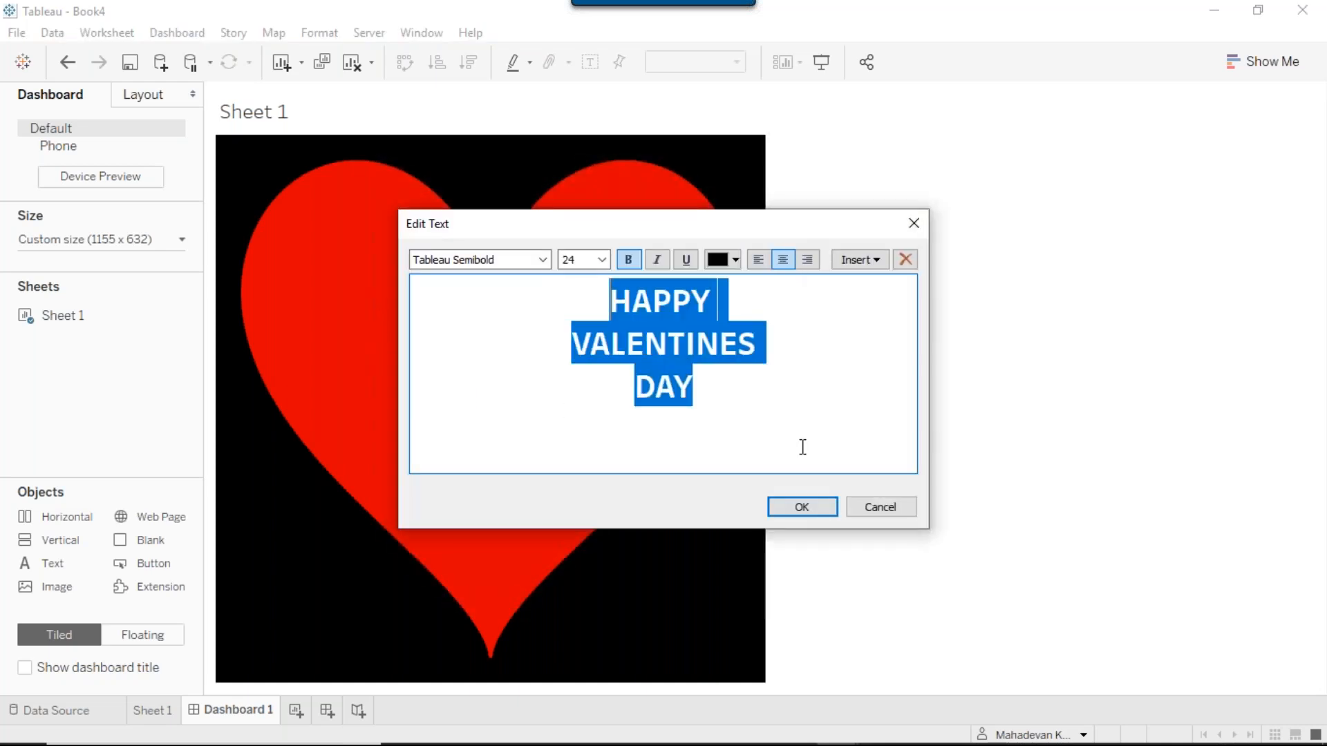
left_click(804, 510)
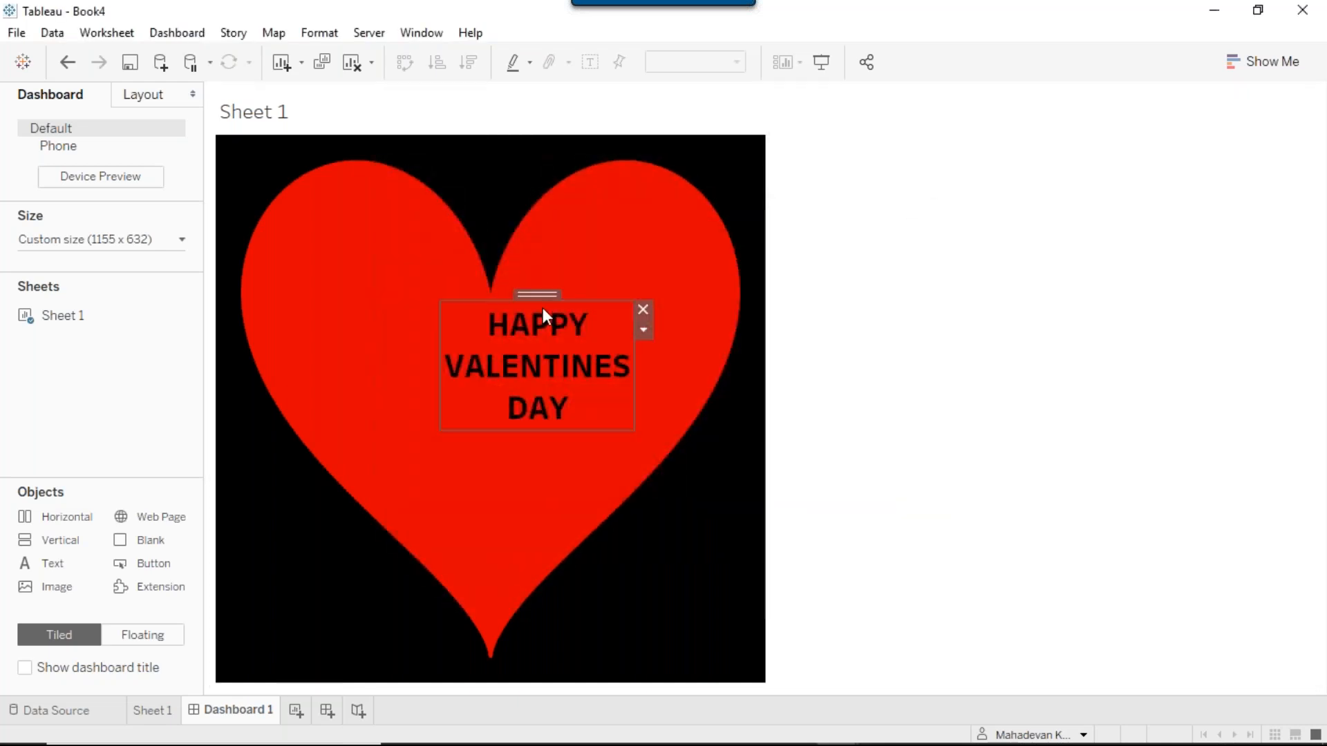
left_click_drag(537, 296, 505, 292)
left_click(675, 251)
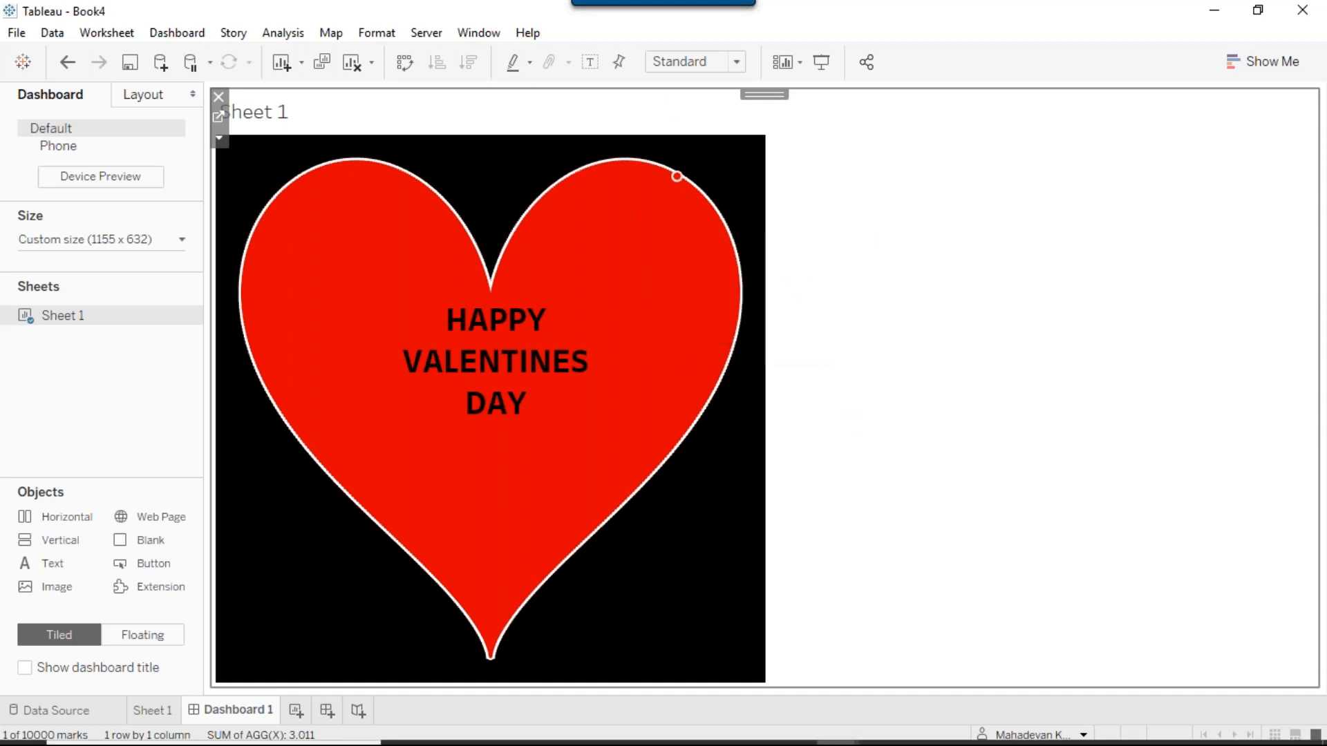
Switch to the Voodoo workbook and set the fit of its density chart to Standard.
mouse_move(878, 733)
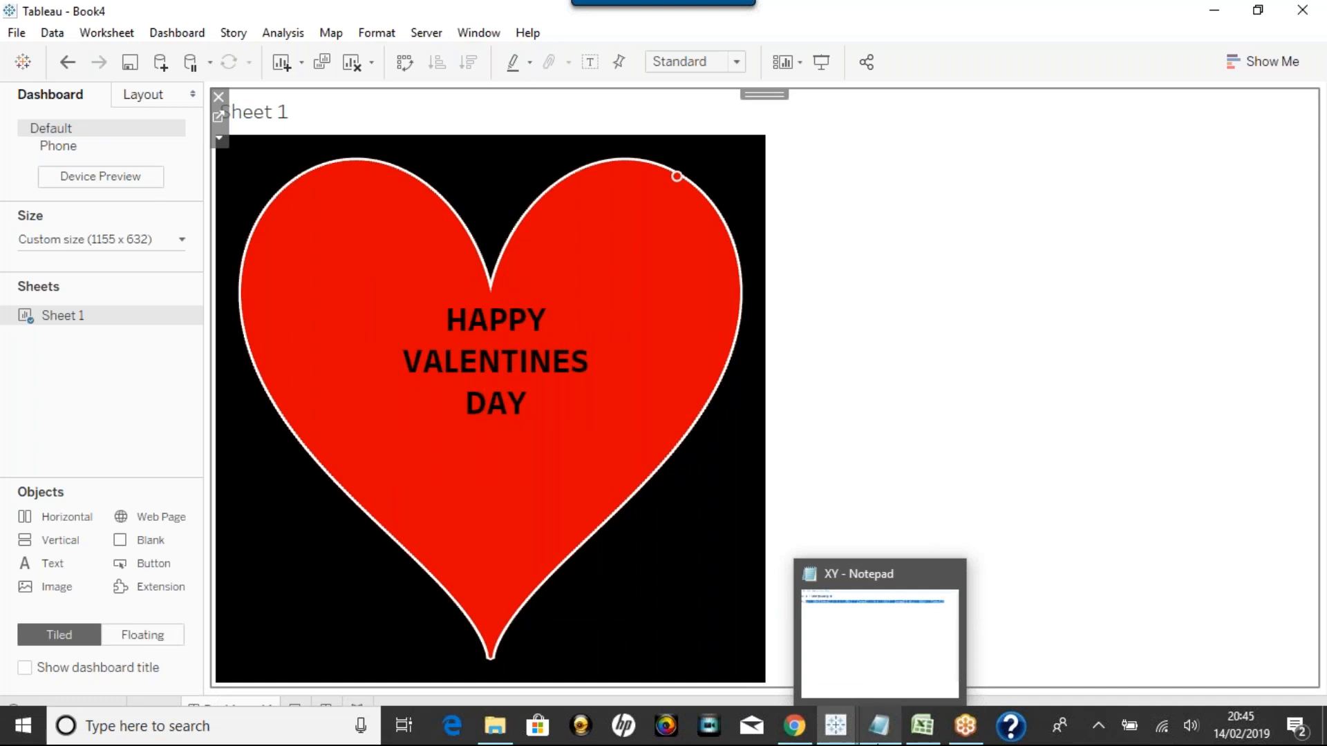
left_click(691, 601)
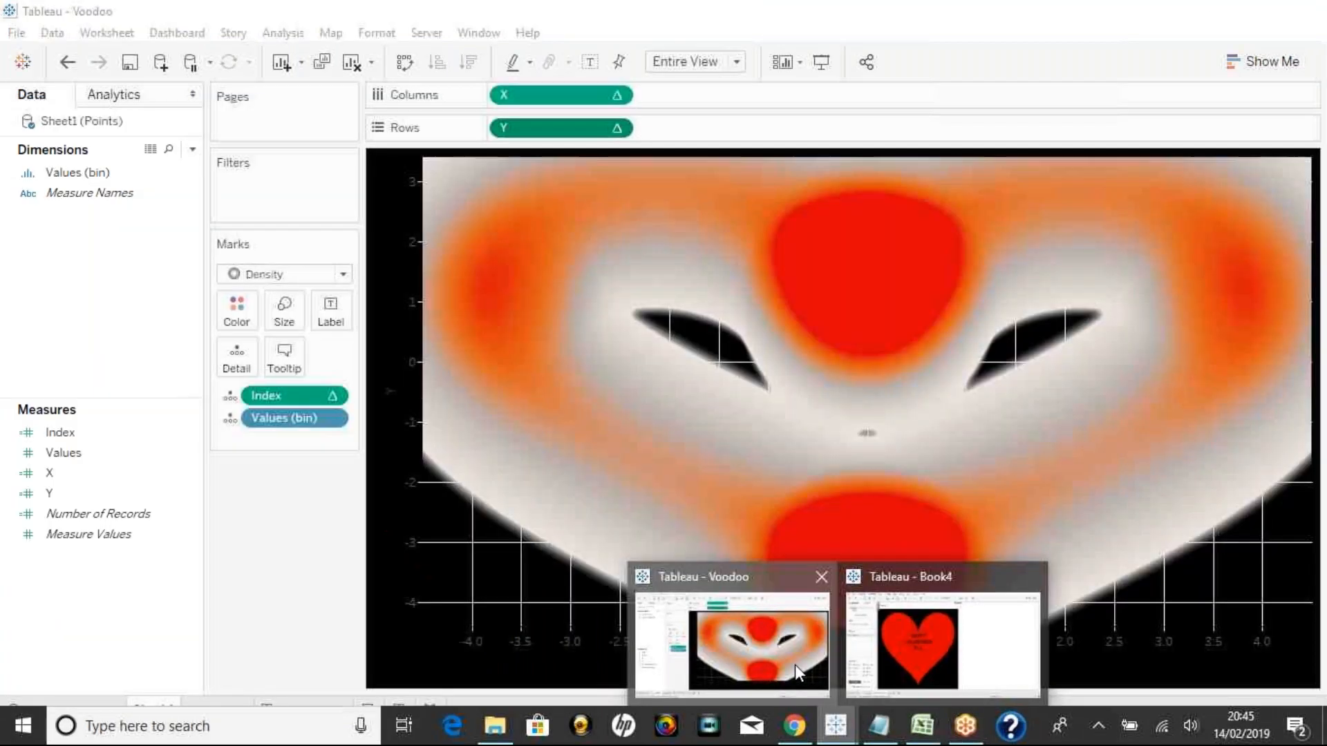
left_click(794, 665)
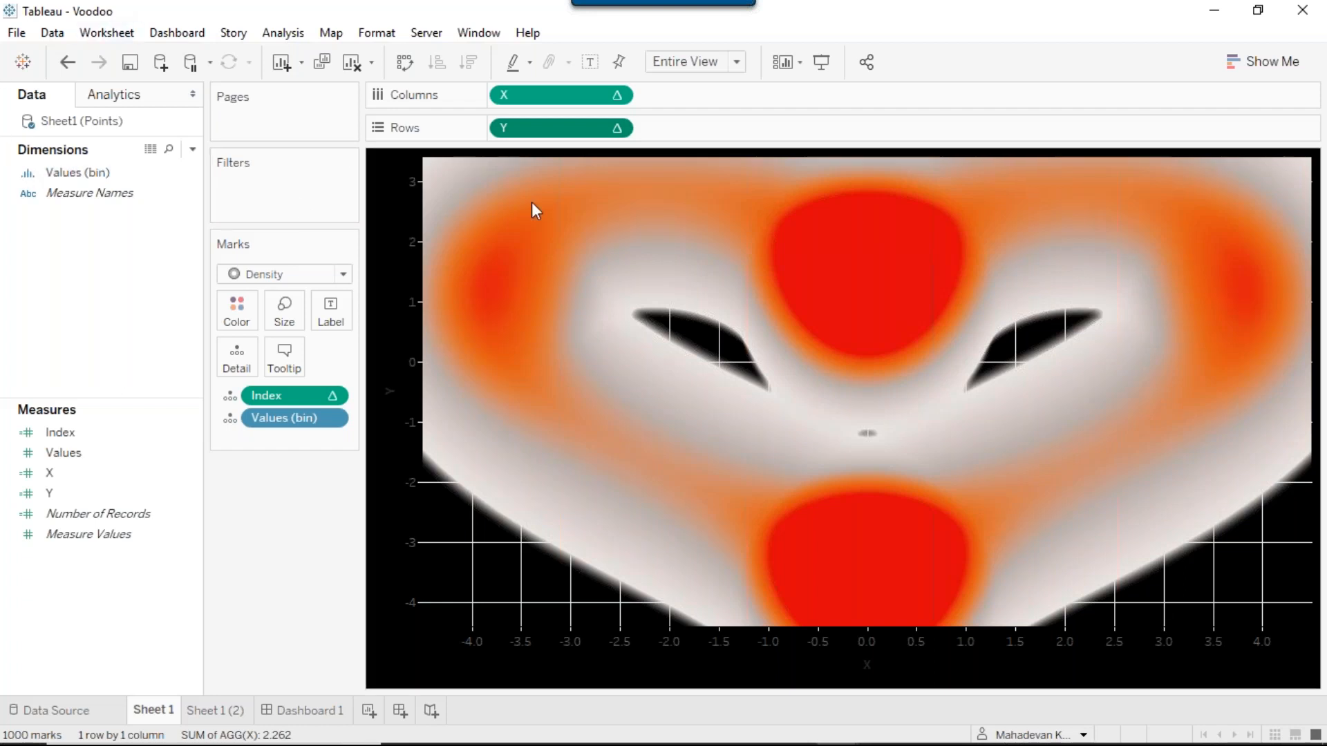
mouse_move(707, 156)
left_click(731, 61)
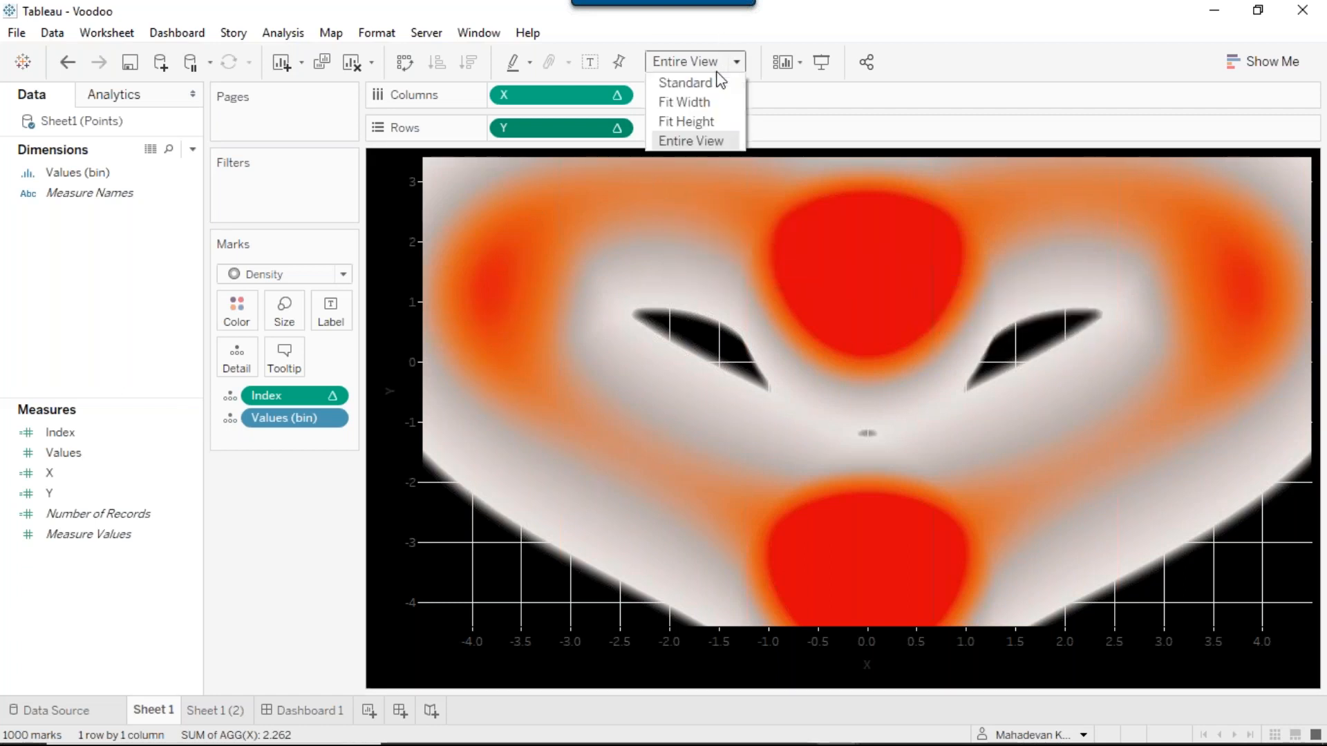
left_click(713, 84)
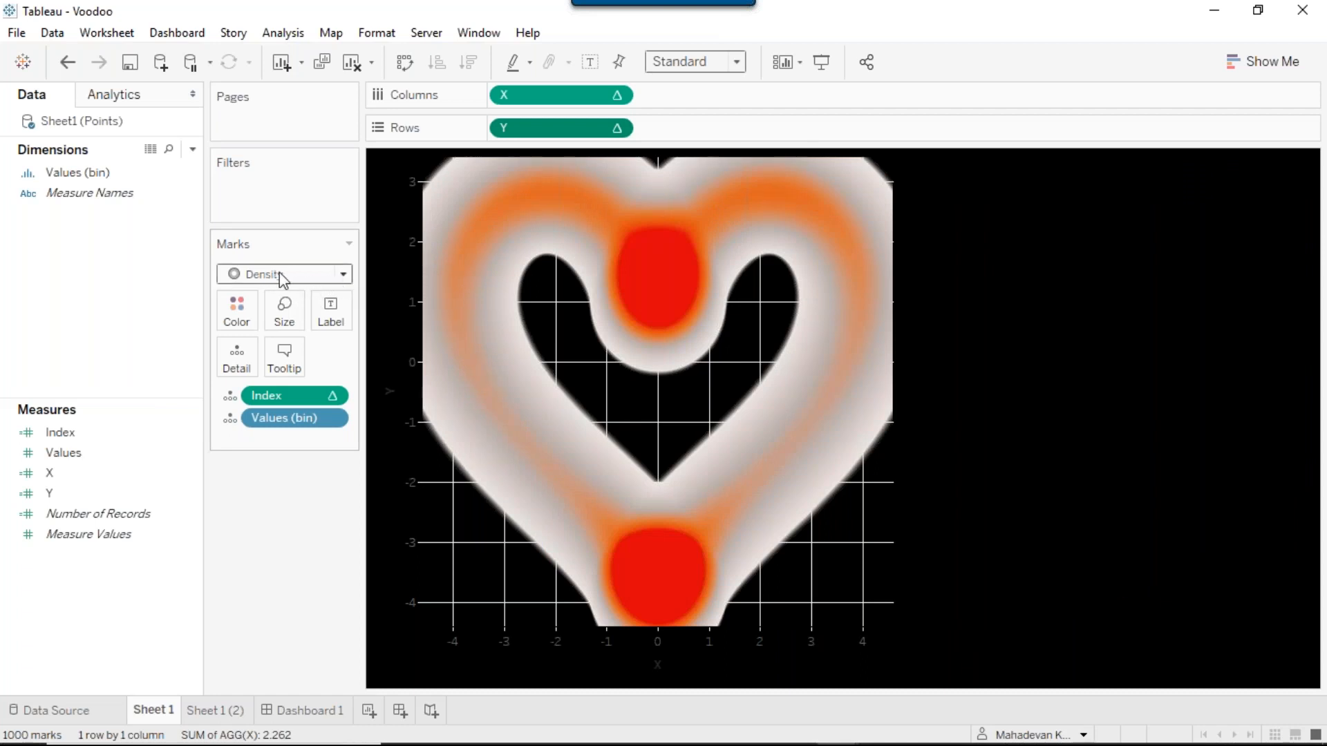
Inspect the density chart's mark types and size setting, and set its fit back to Entire View.
left_click(345, 273)
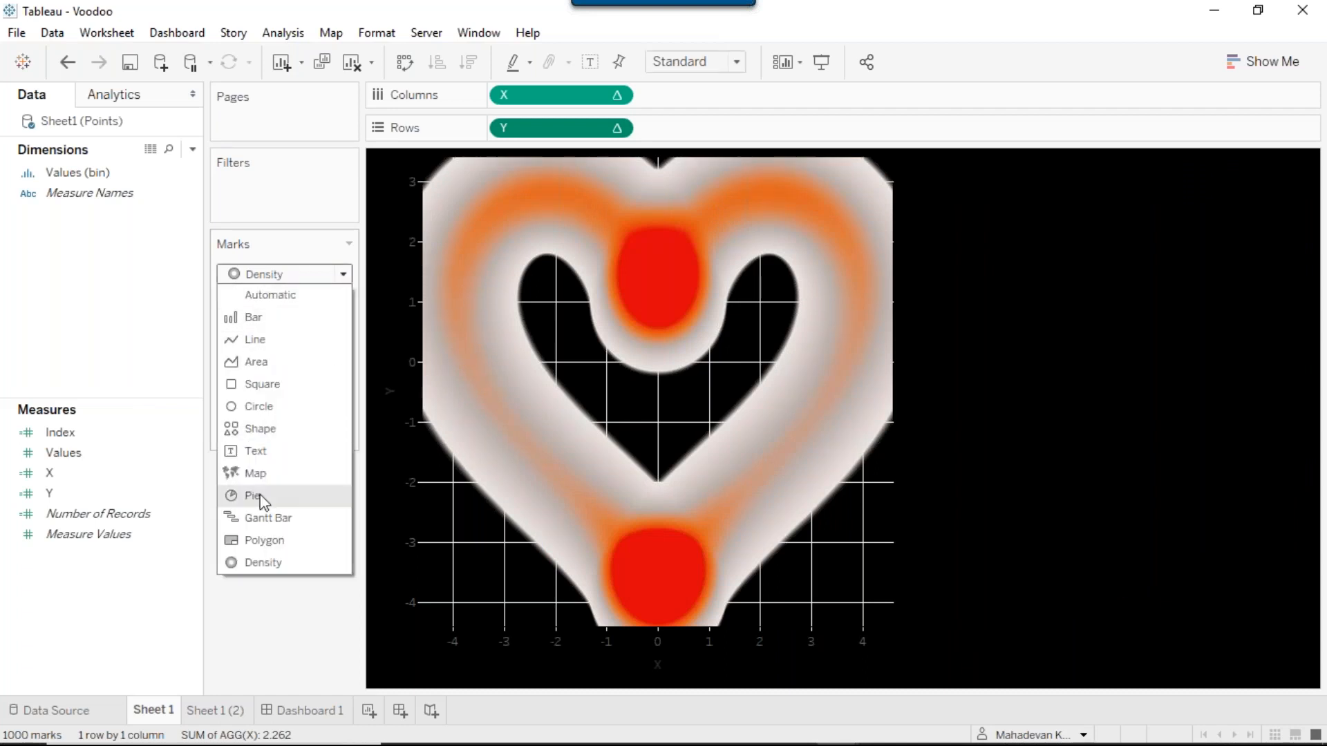
left_click(282, 610)
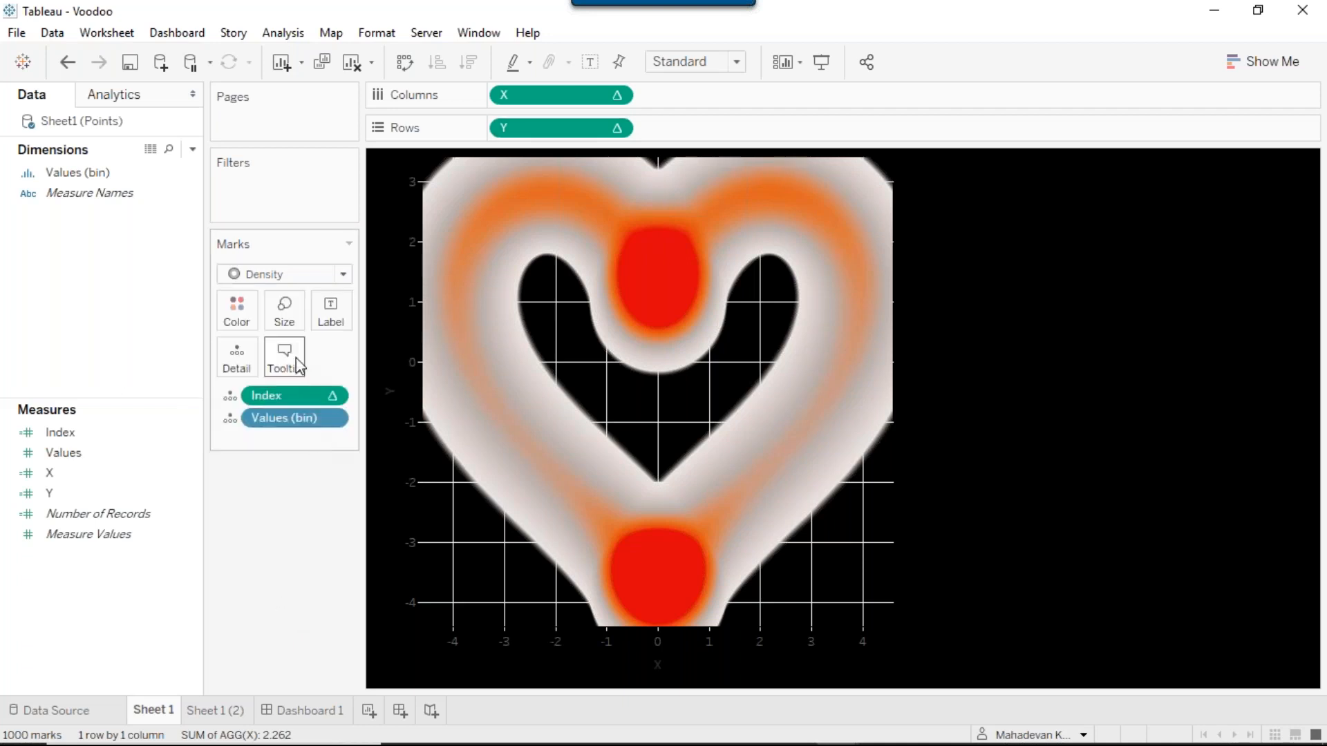
left_click(286, 312)
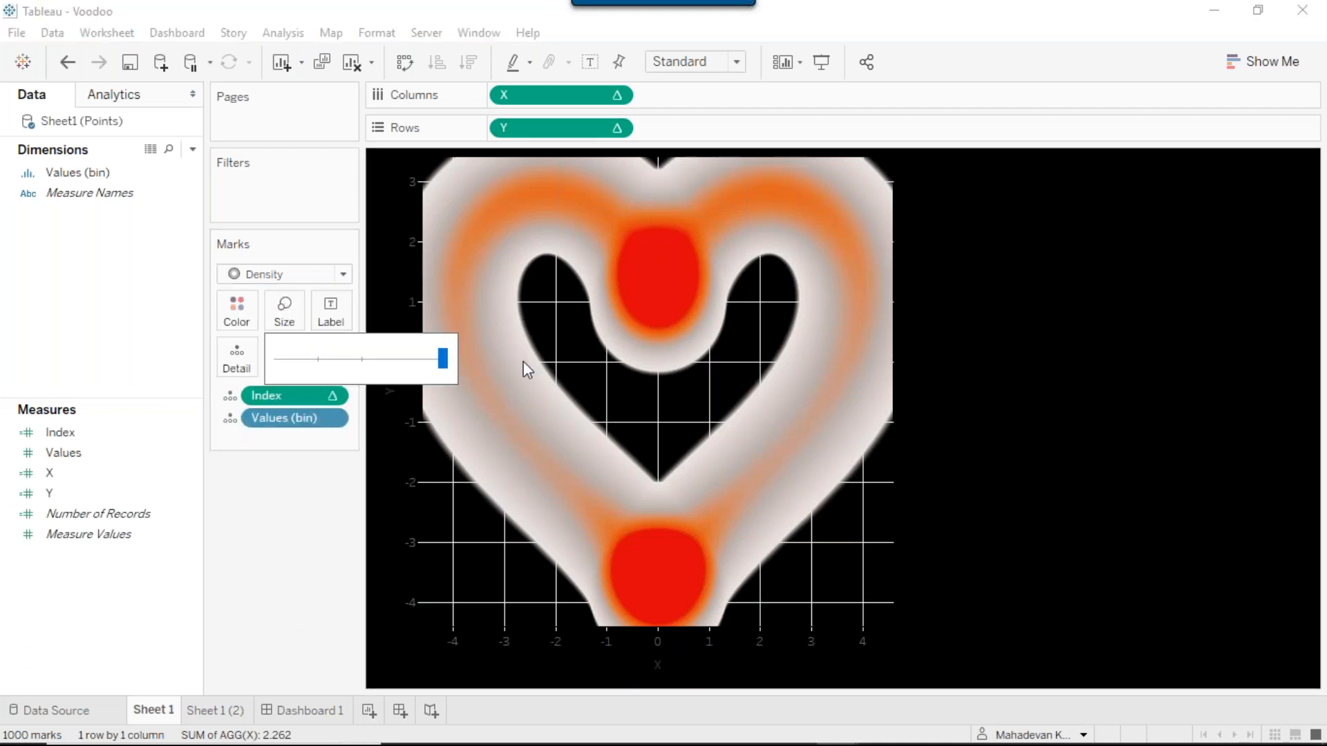
left_click(296, 550)
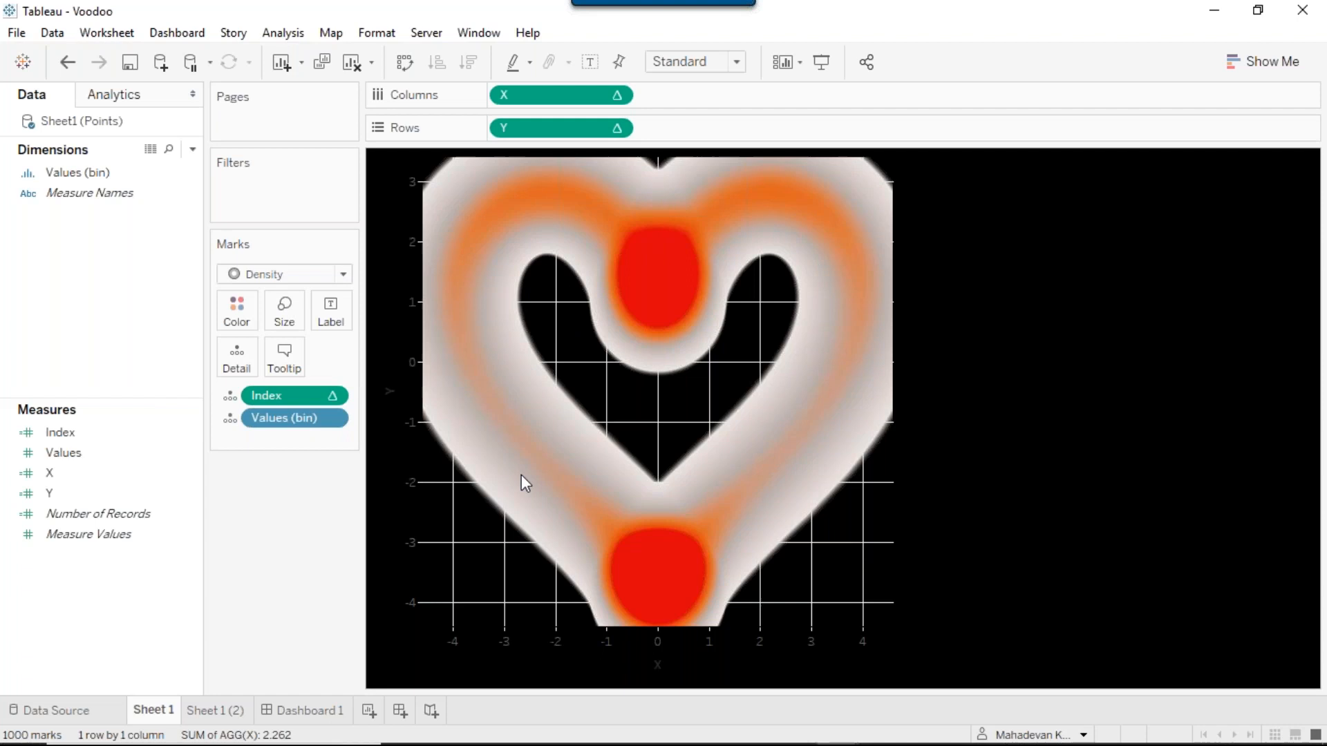
left_click(736, 61)
left_click(723, 140)
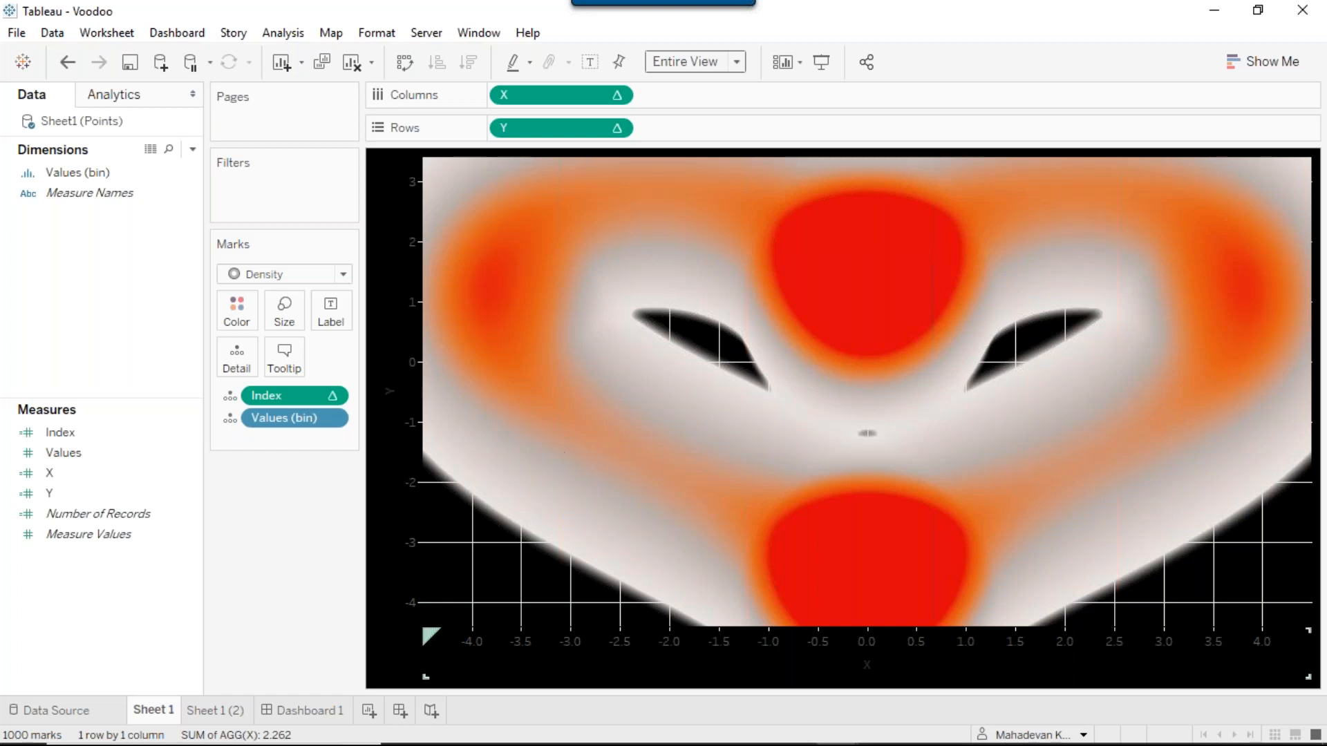
Switch back to the Book4 workbook with the heart dashboard.
mouse_move(1062, 731)
left_click(835, 725)
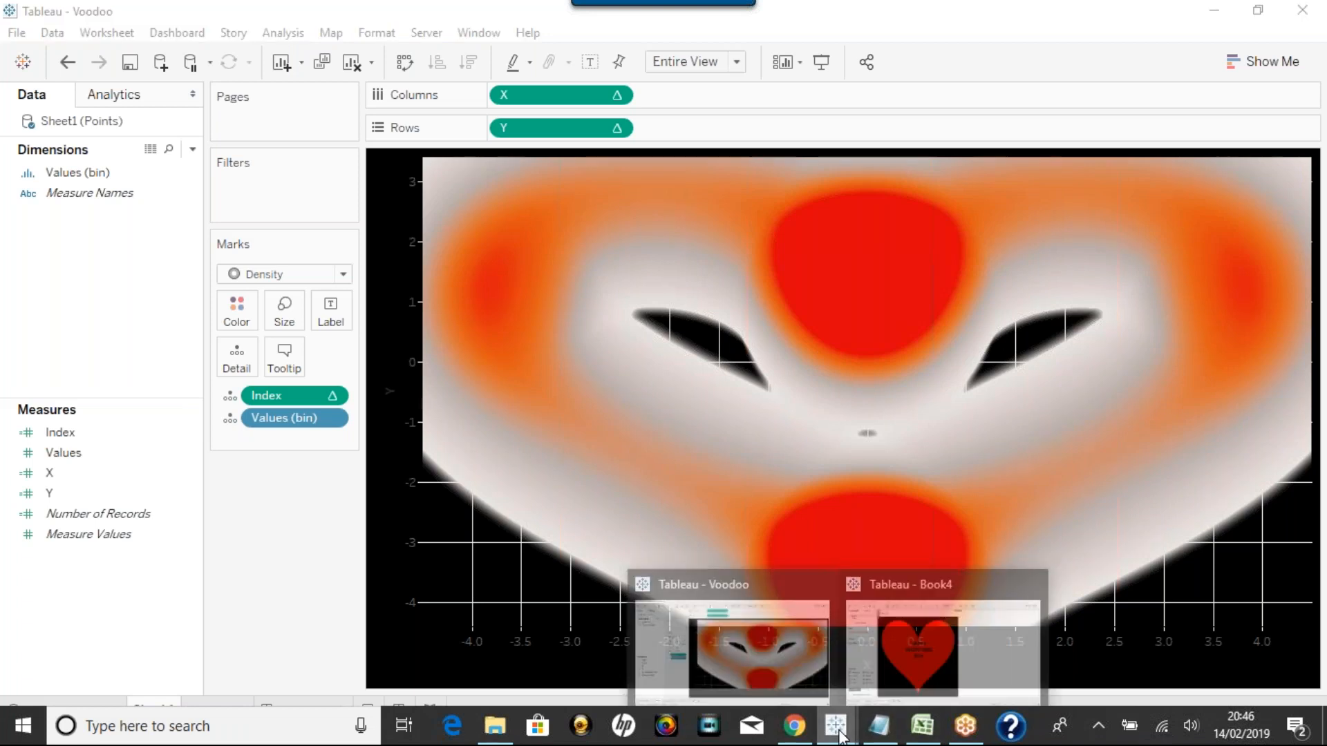
left_click(937, 687)
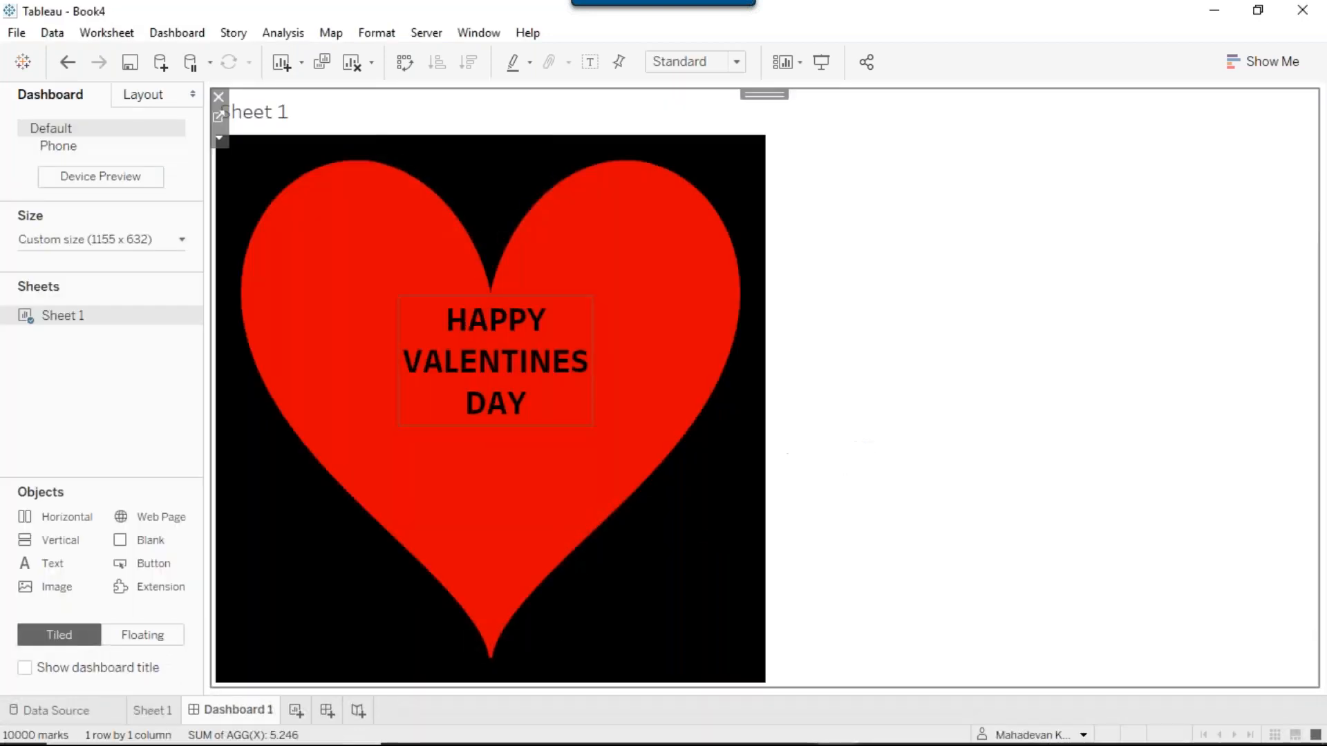